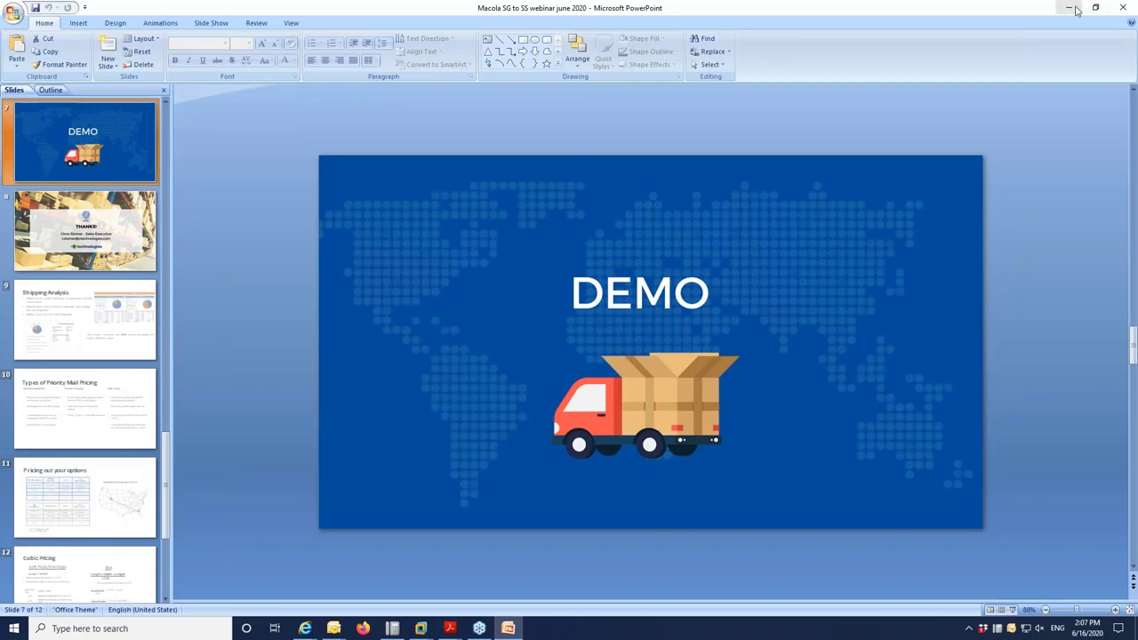
Minimize PowerPoint and select the Order No. field on StarShip's Macola 10.6 Sources page
click(1072, 9)
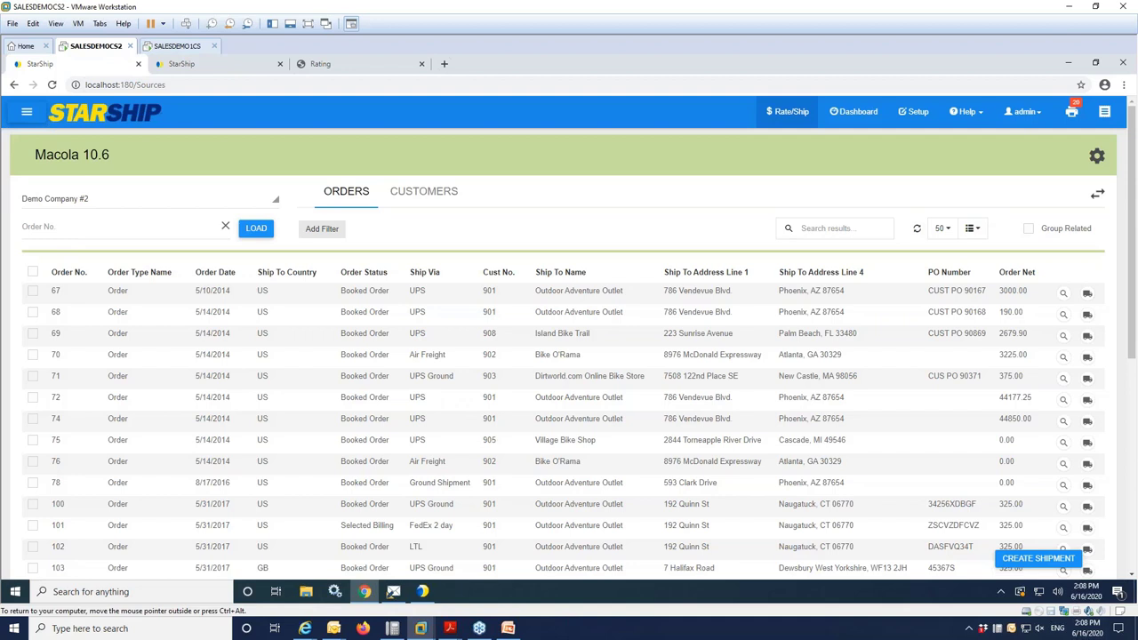
click(89, 229)
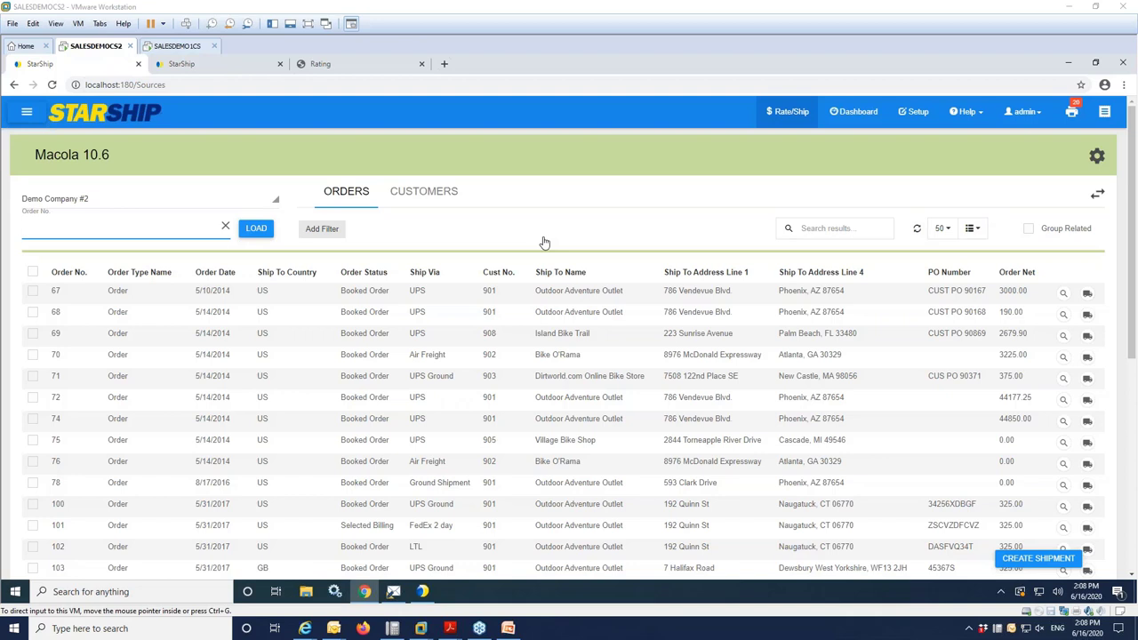
click(330, 232)
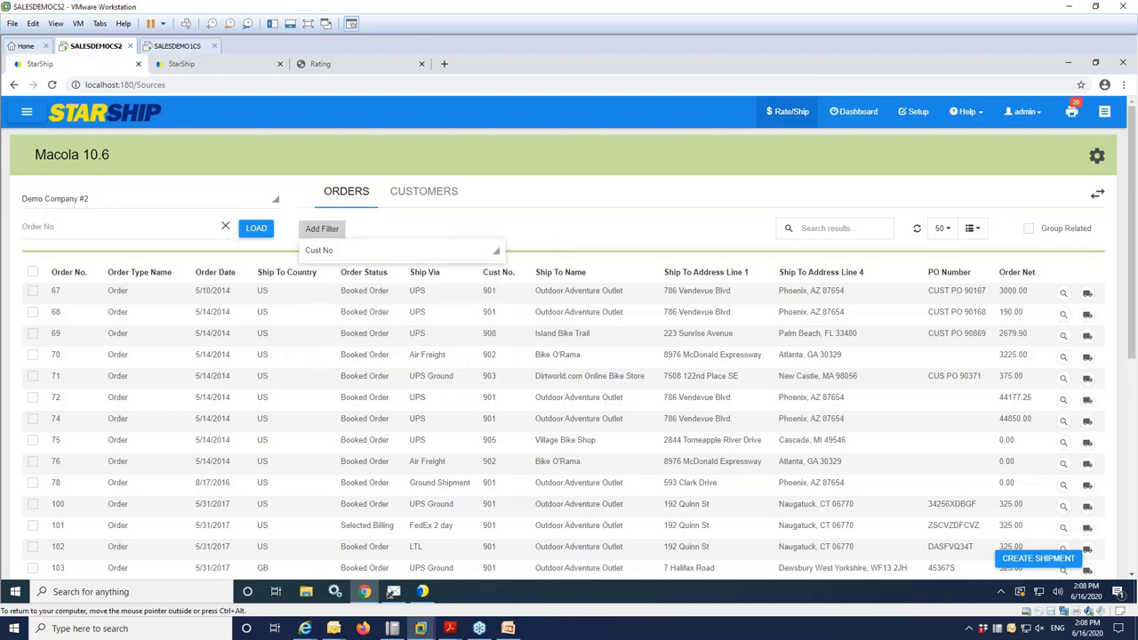
click(373, 246)
click(498, 263)
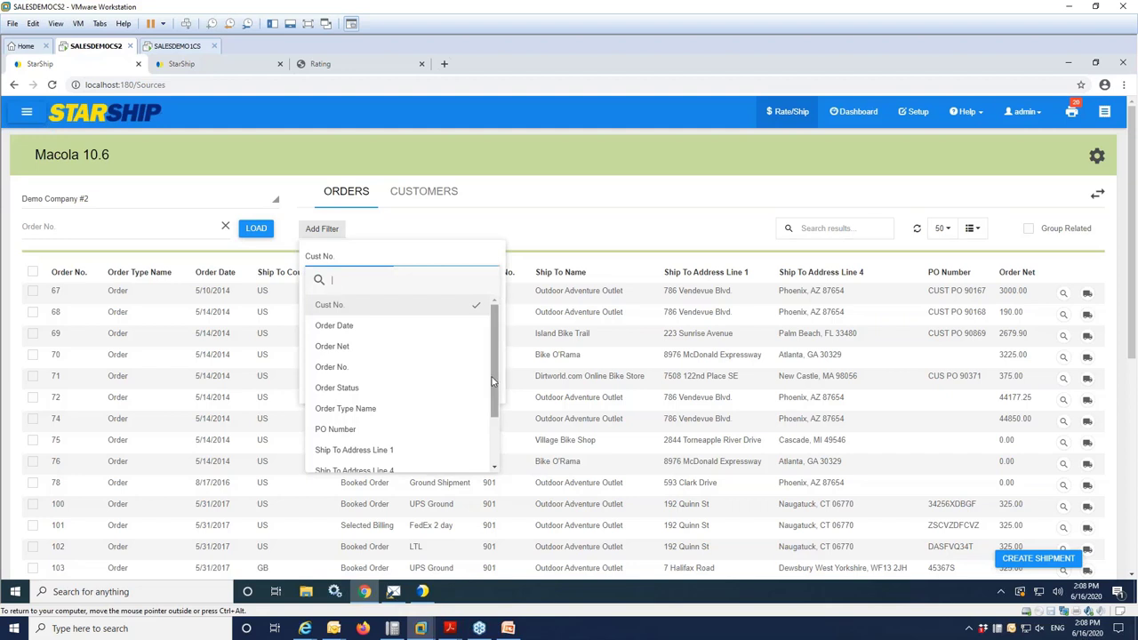
scroll(488, 385, down, 1)
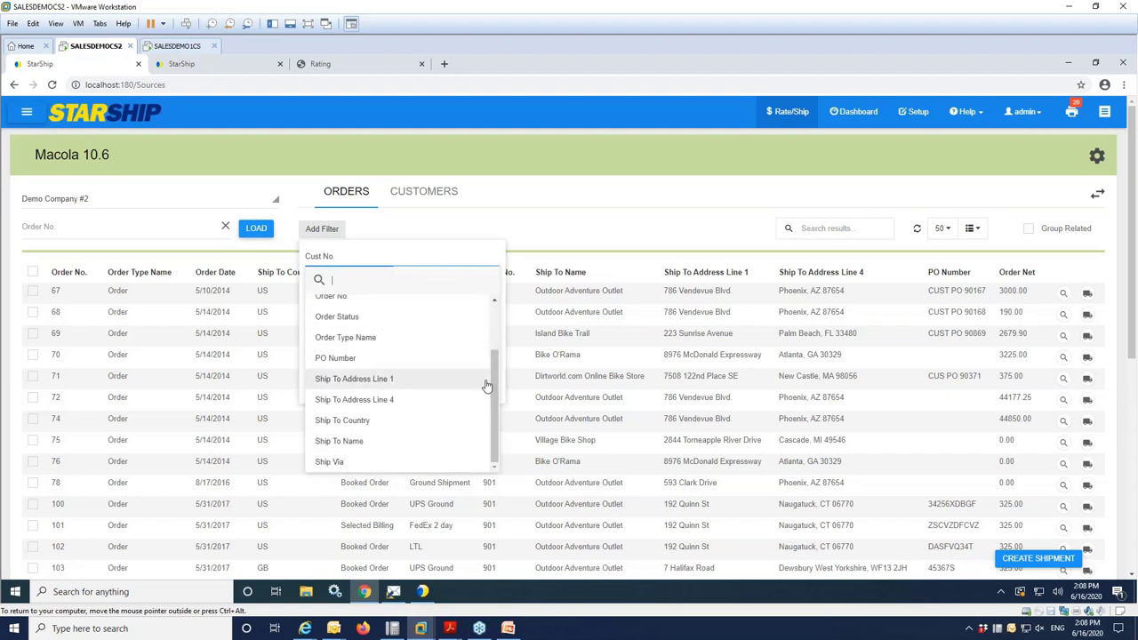
click(543, 246)
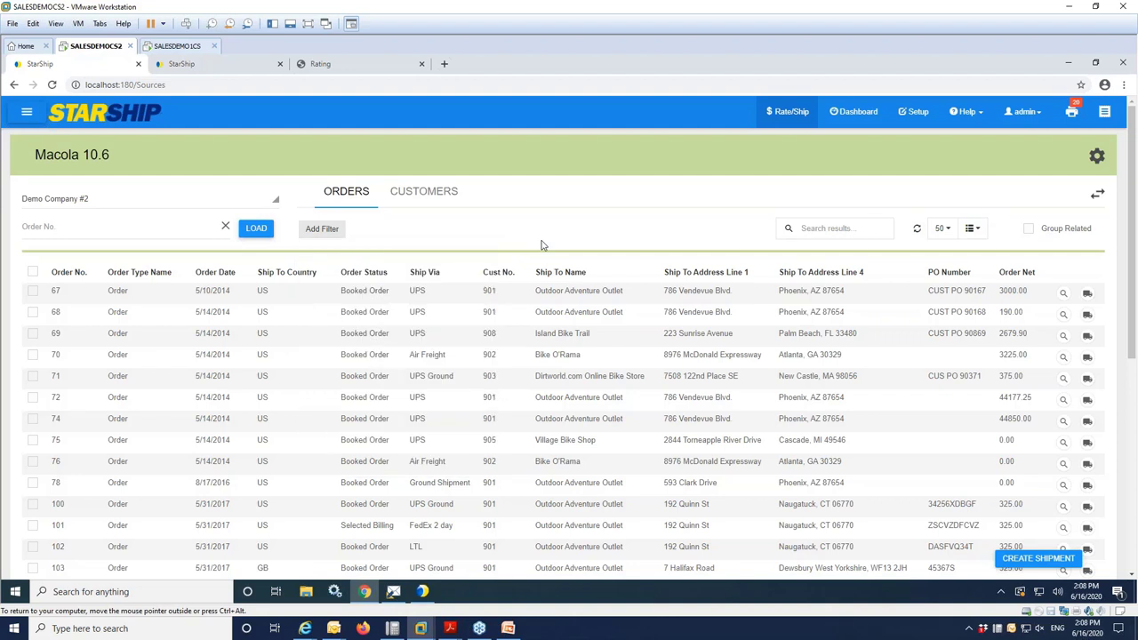
scroll(565, 380, down, 5)
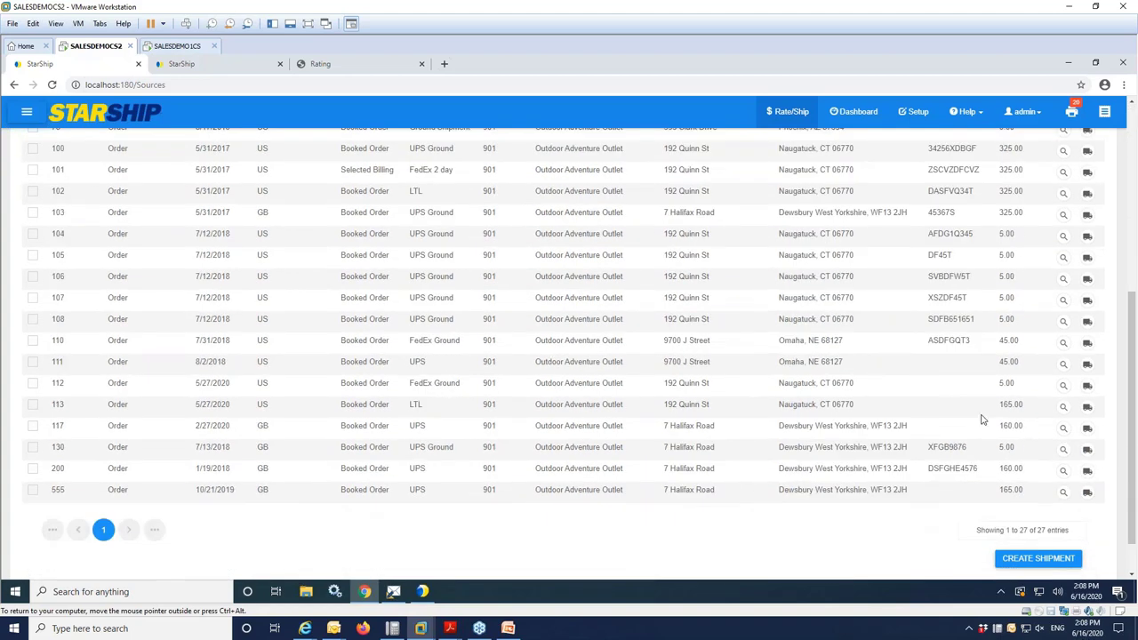
Create a parcel shipment from order 112, rated by FedEx Home Delivery at $13.63
click(1086, 386)
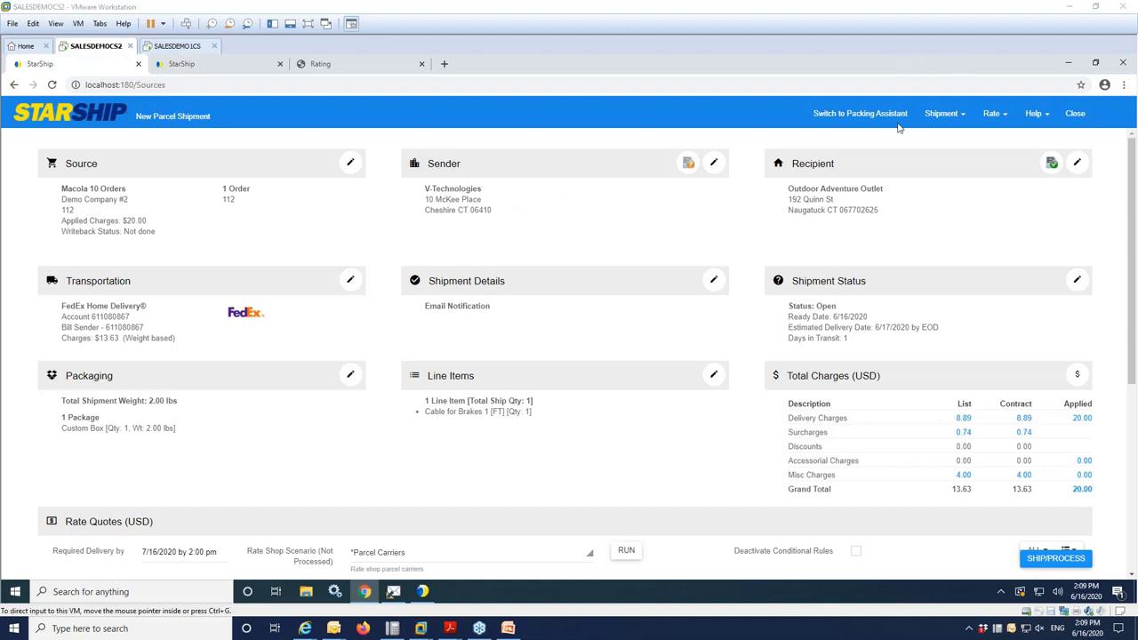
click(1052, 169)
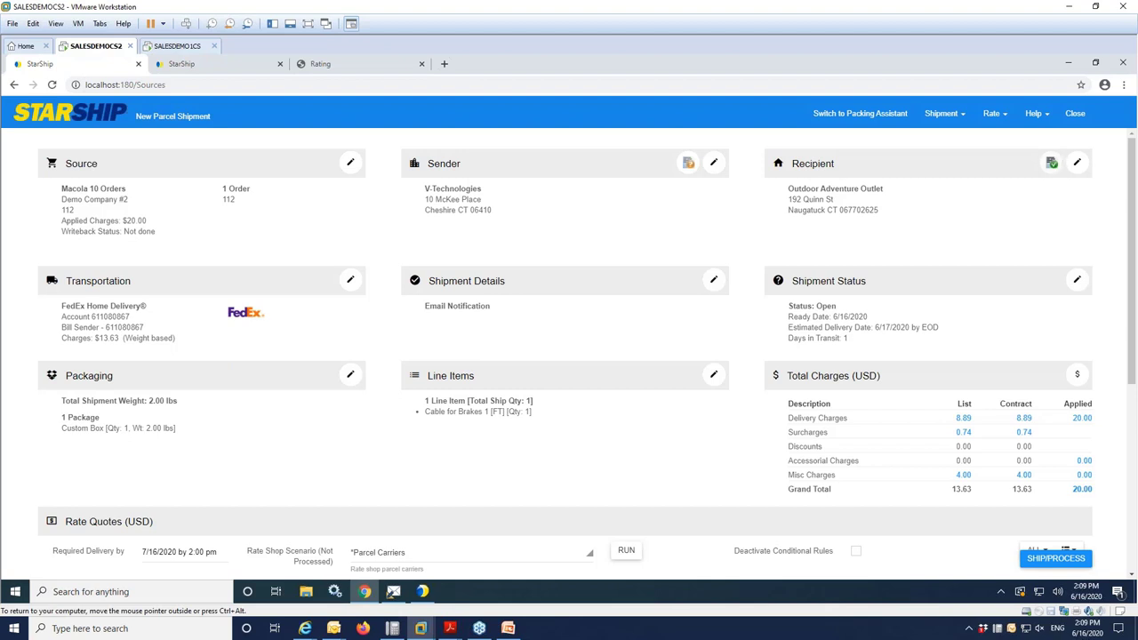
click(1076, 161)
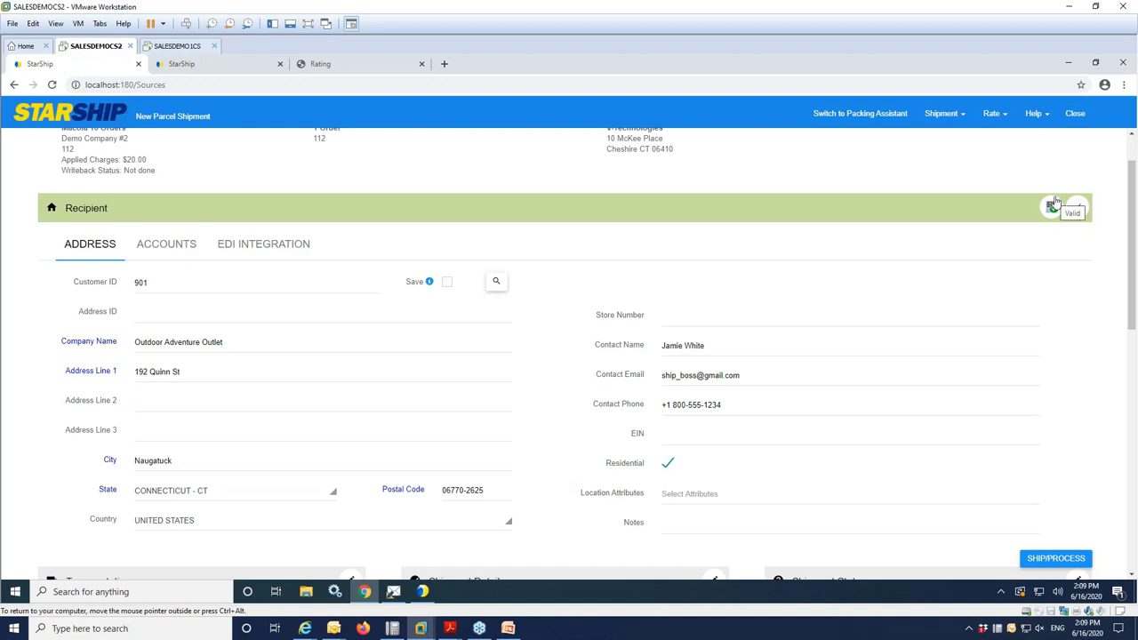
click(1073, 208)
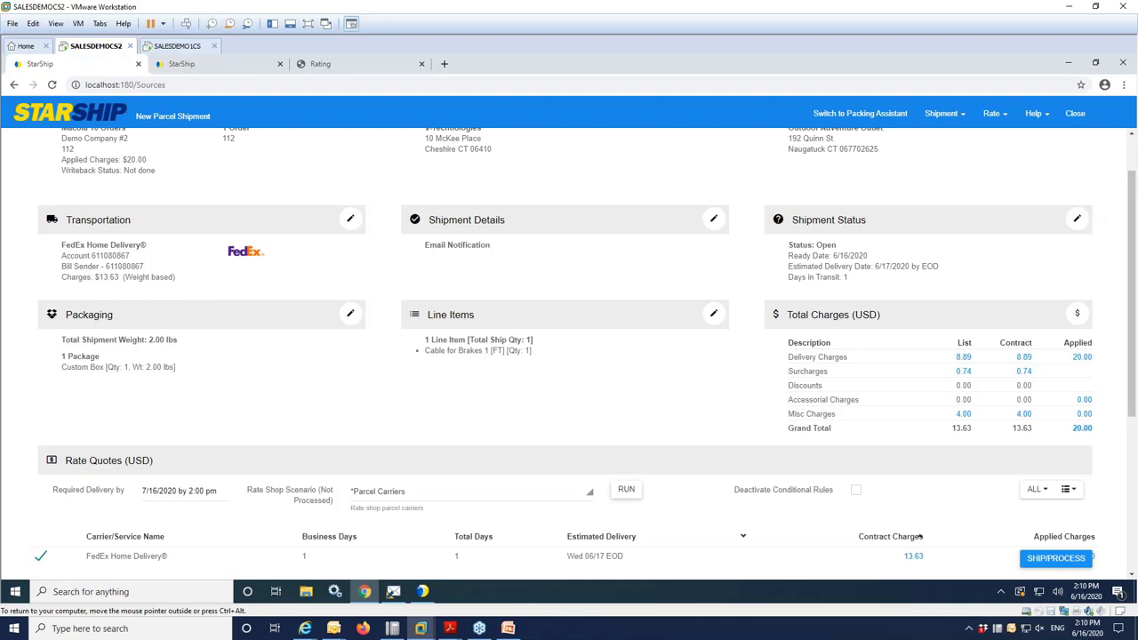
Edit the transportation details, keeping FedEx as carrier and FedEx Home Delivery as service
click(349, 219)
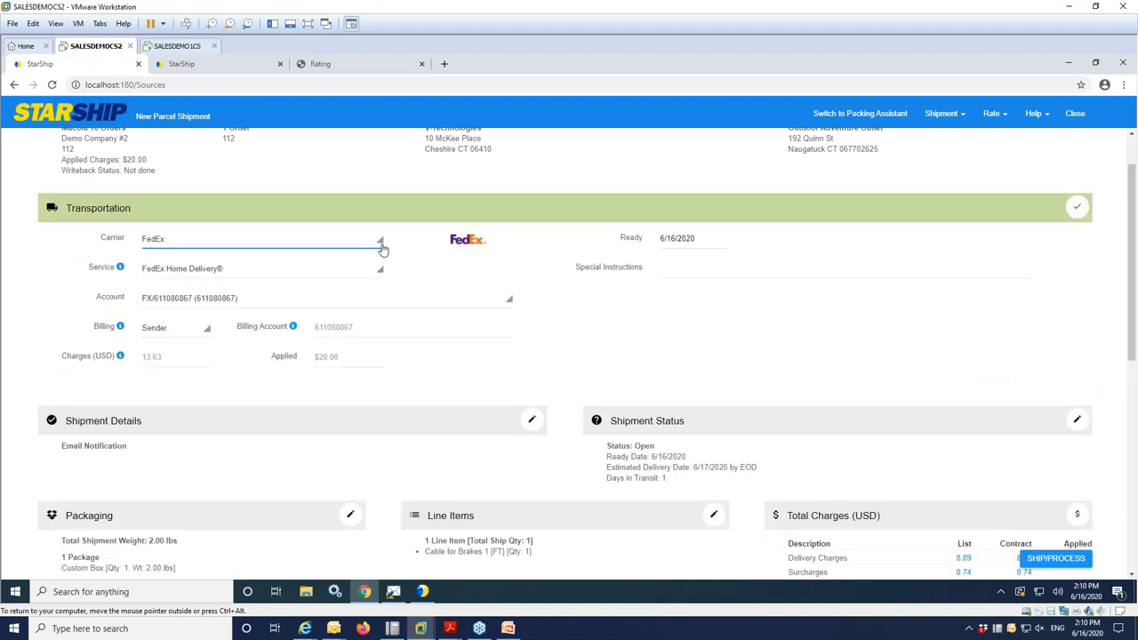
click(381, 246)
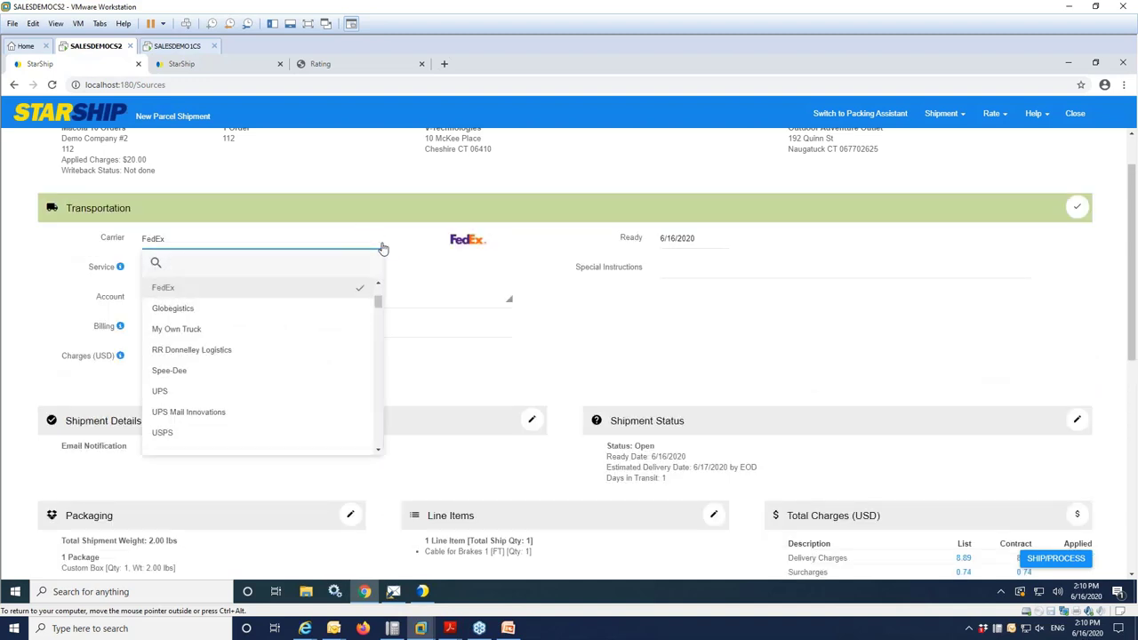
click(382, 248)
click(378, 270)
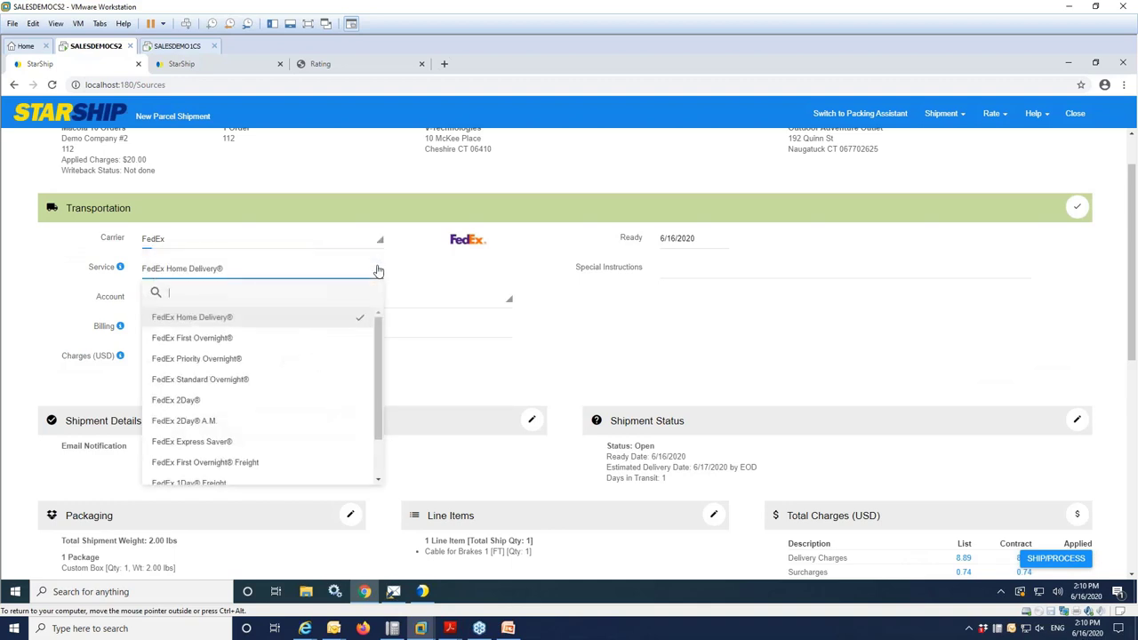
click(378, 270)
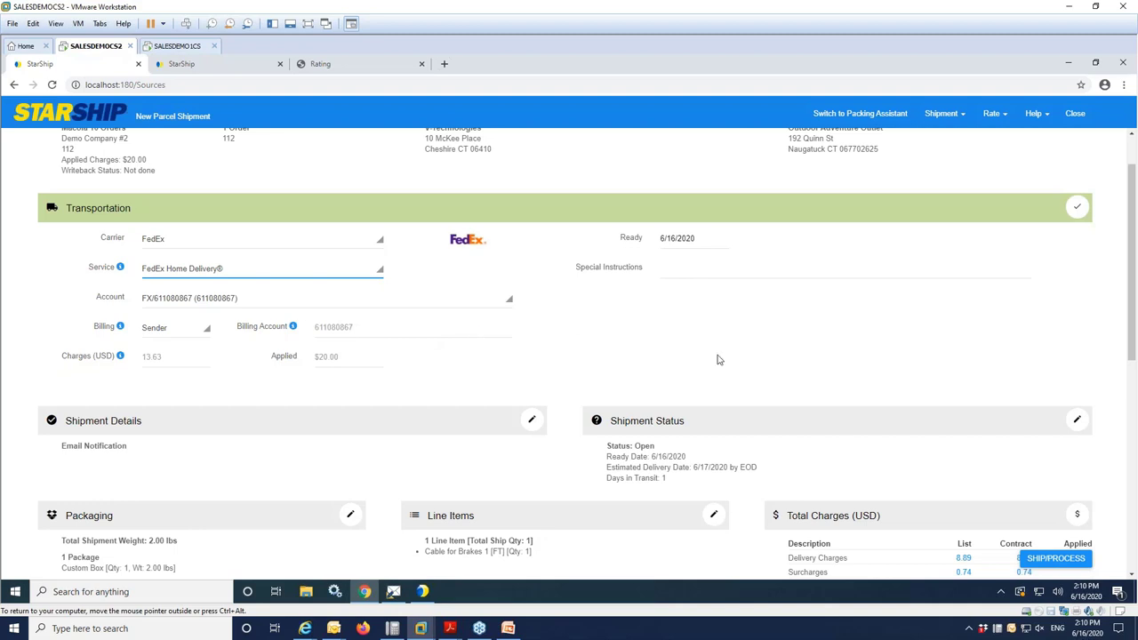
scroll(637, 375, down, 1)
scroll(637, 375, down, 1)
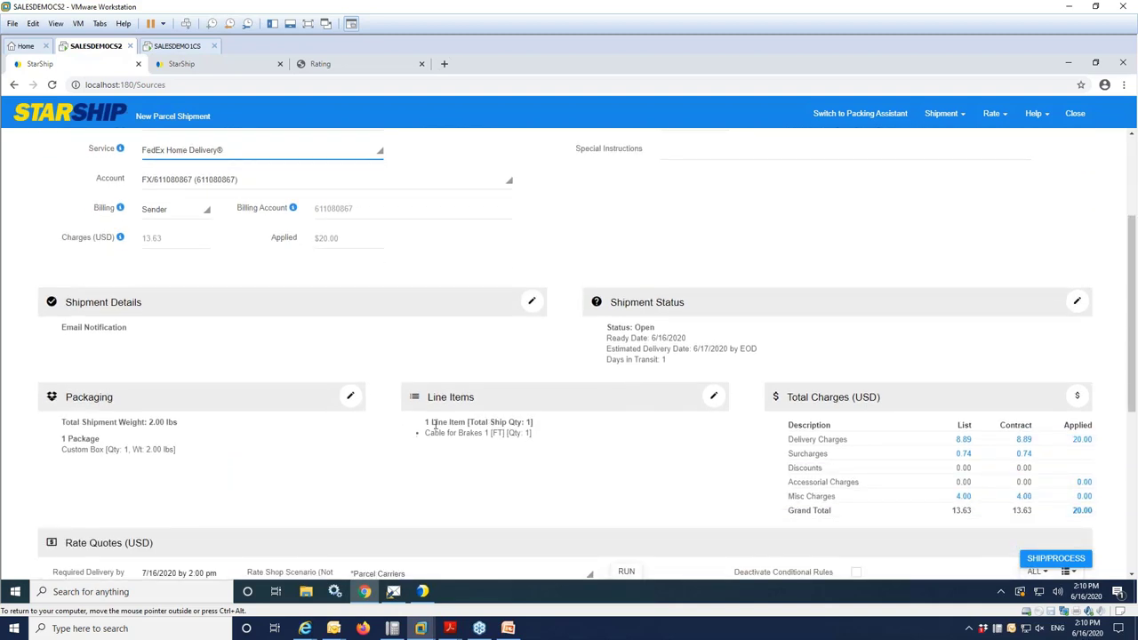
Open the Packaging card to show the 2 lb Custom Packaging box row
click(352, 397)
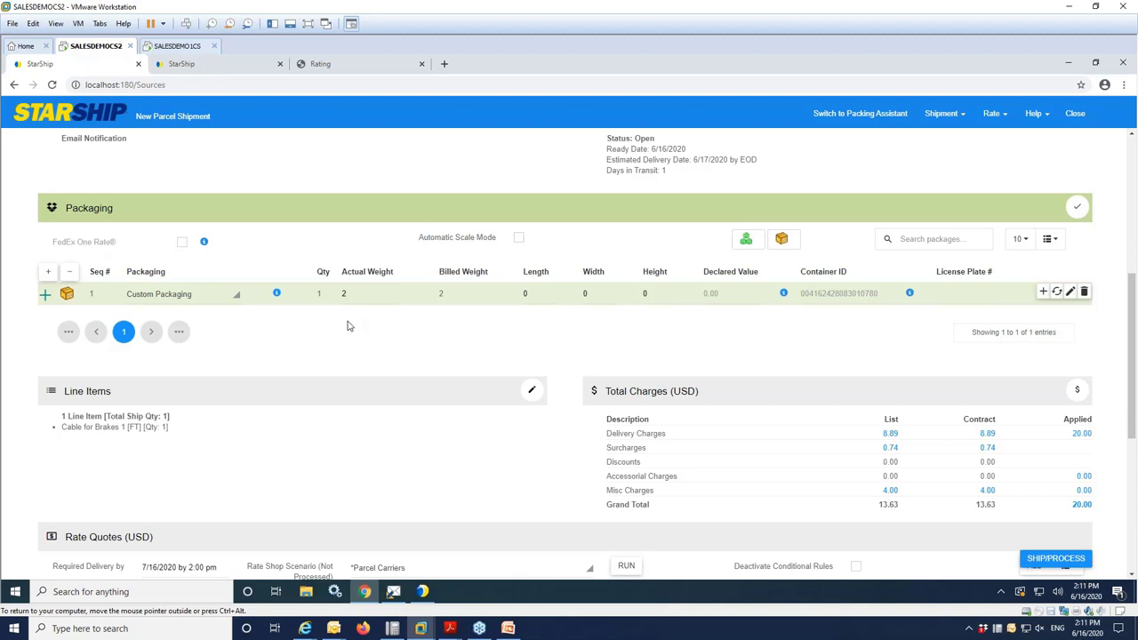
Change the package to BBB Large packaging, making it 22 lb and 10×10×15
click(238, 303)
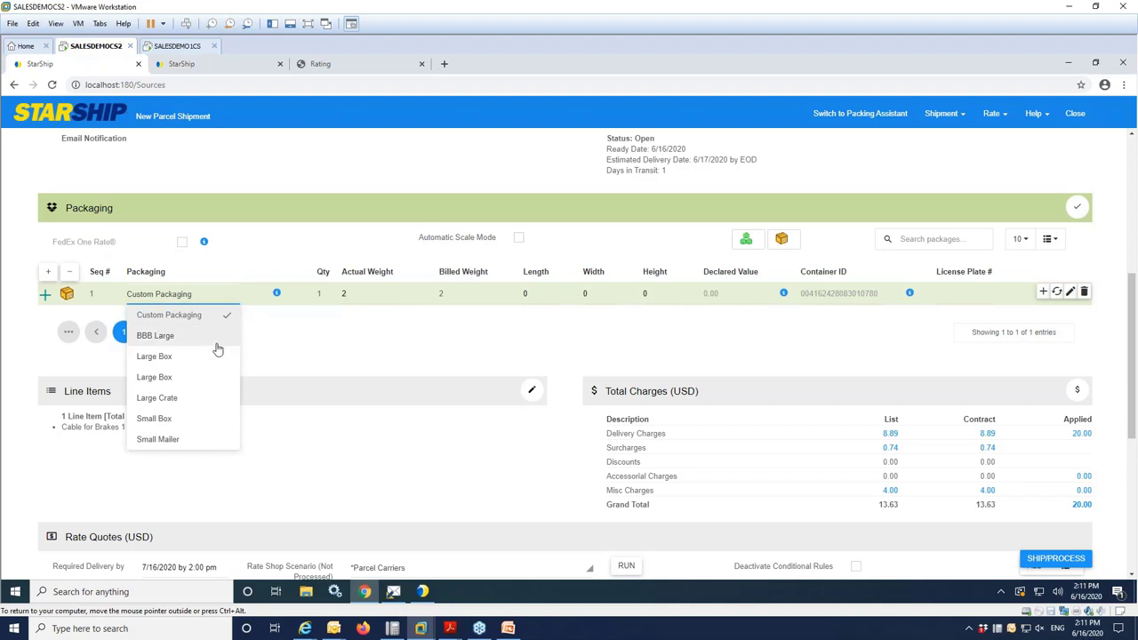
click(156, 336)
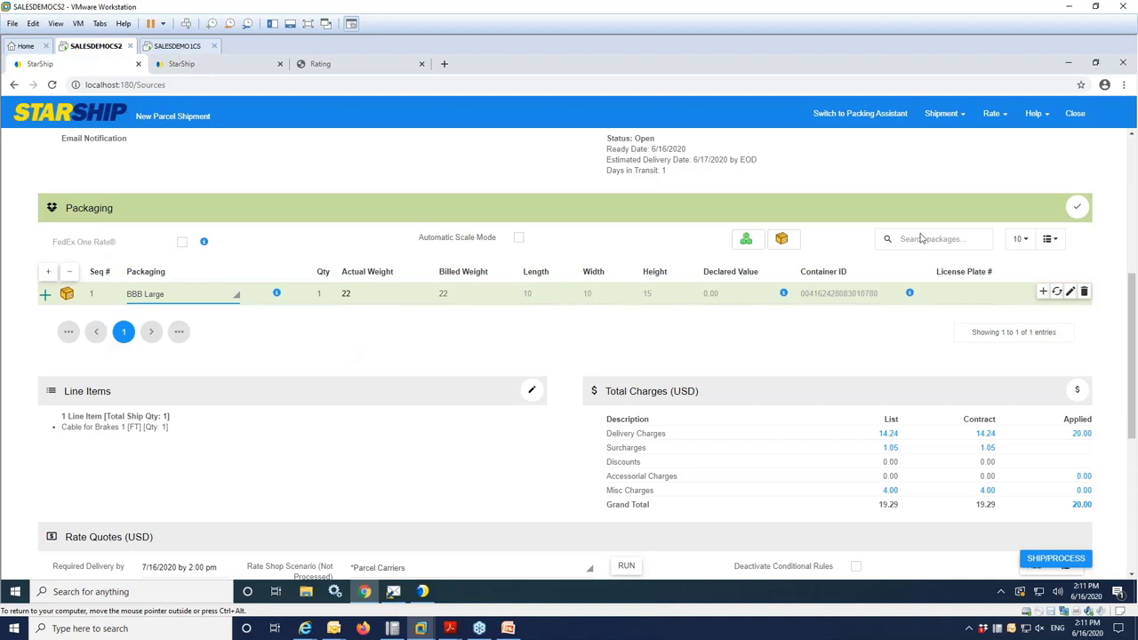
click(860, 118)
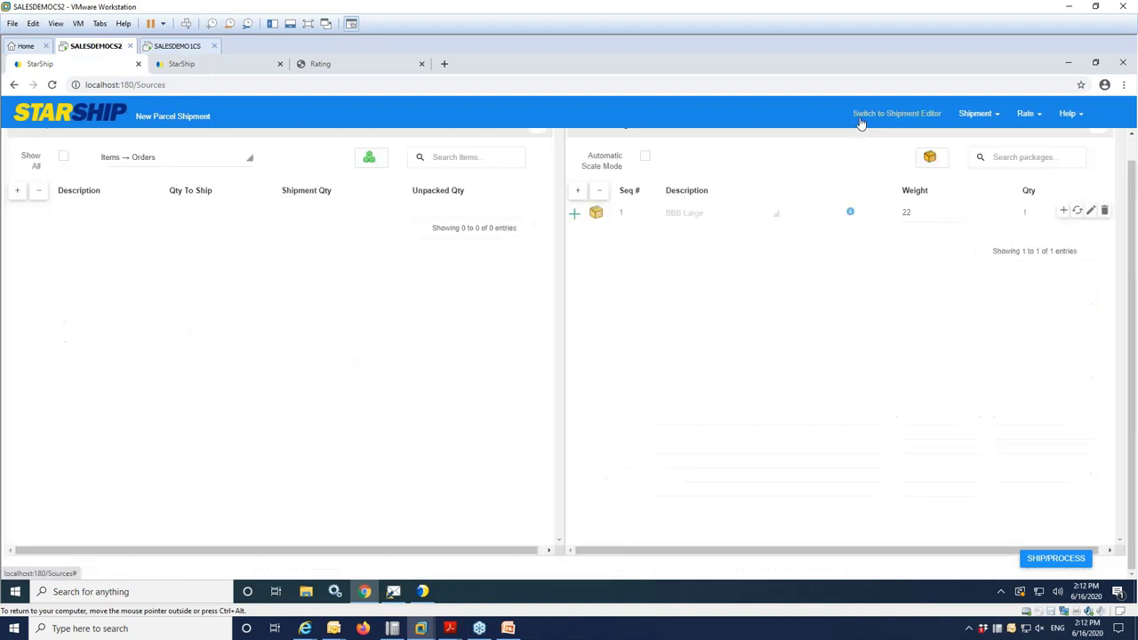
click(574, 214)
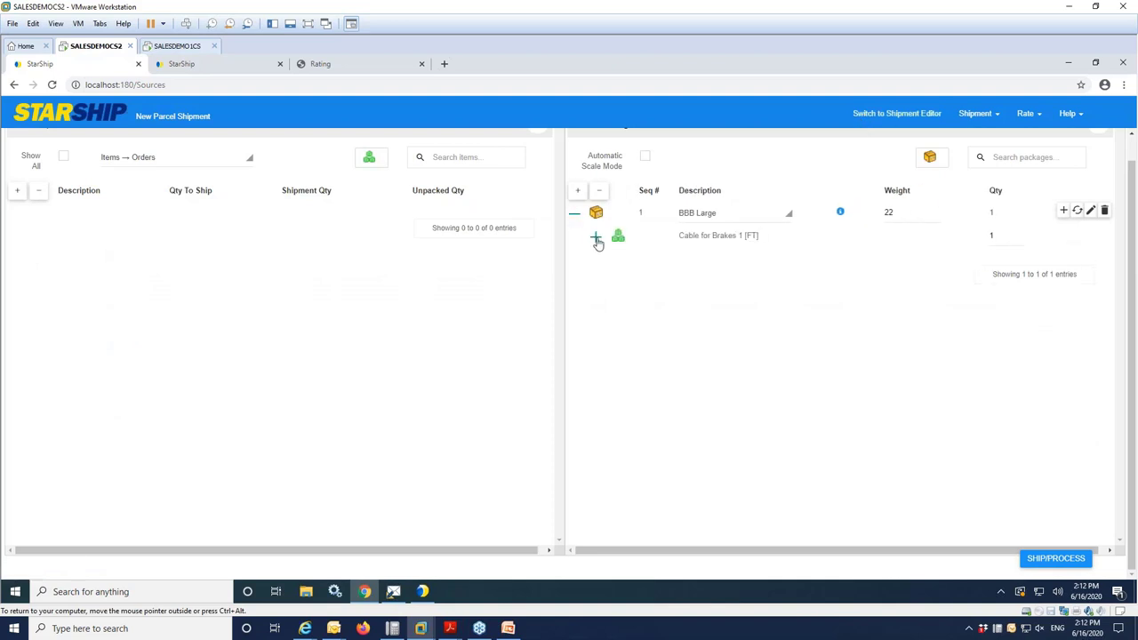
click(596, 238)
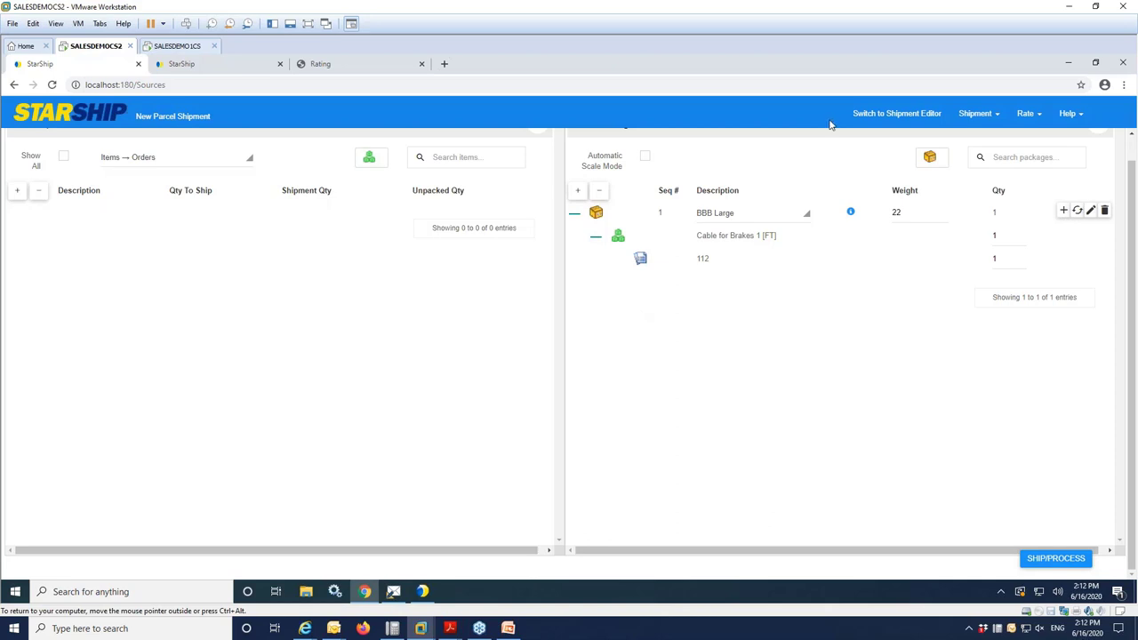
click(917, 117)
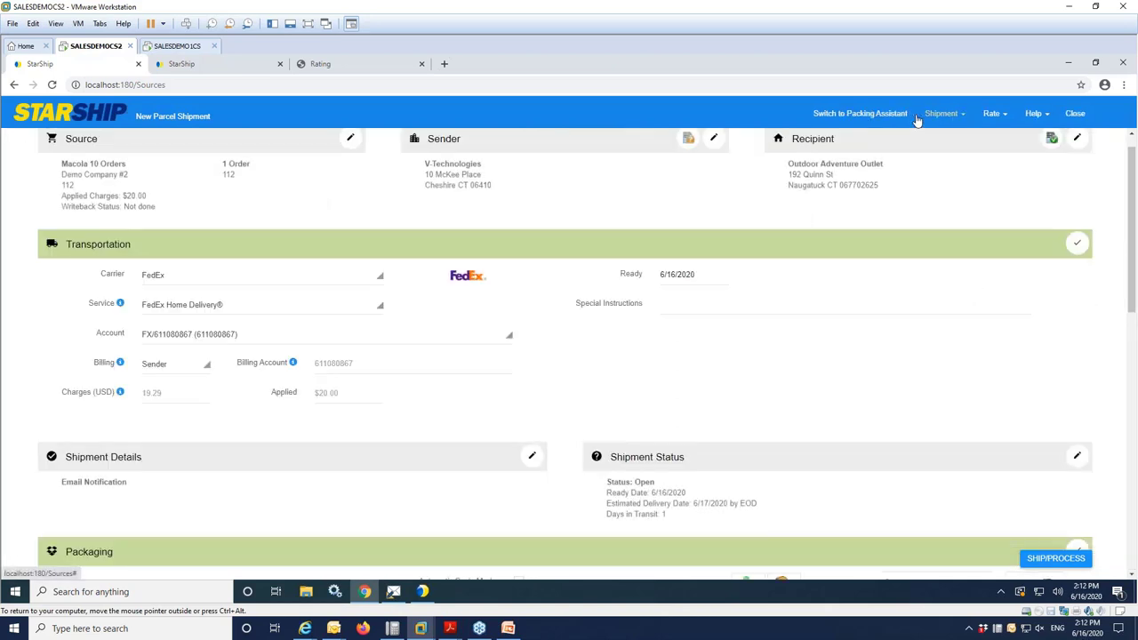
click(965, 117)
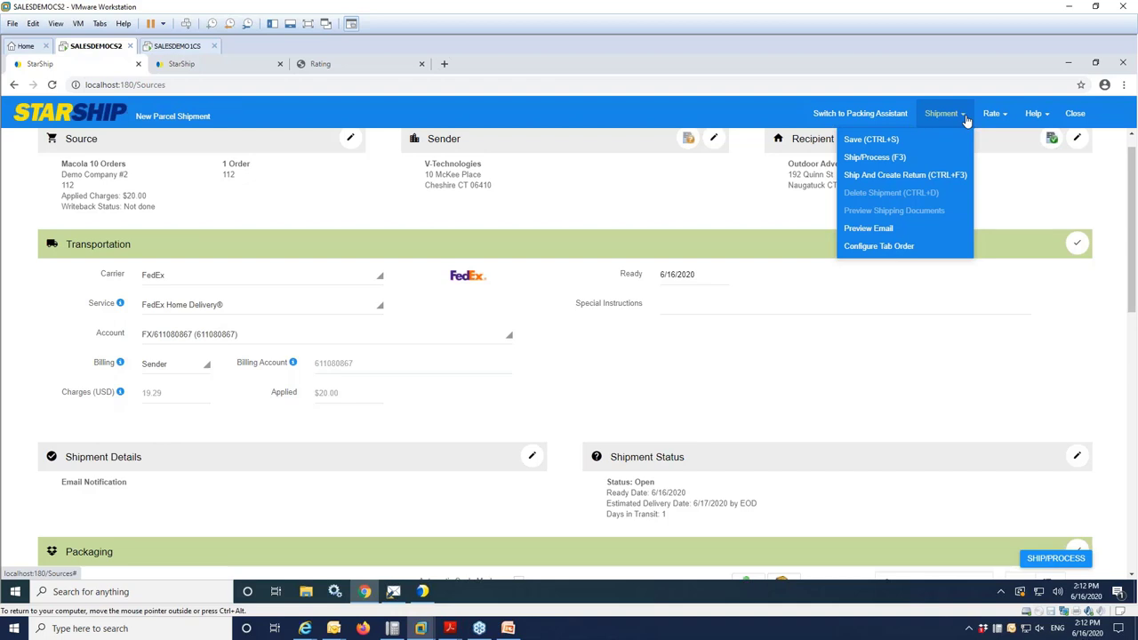
click(1117, 181)
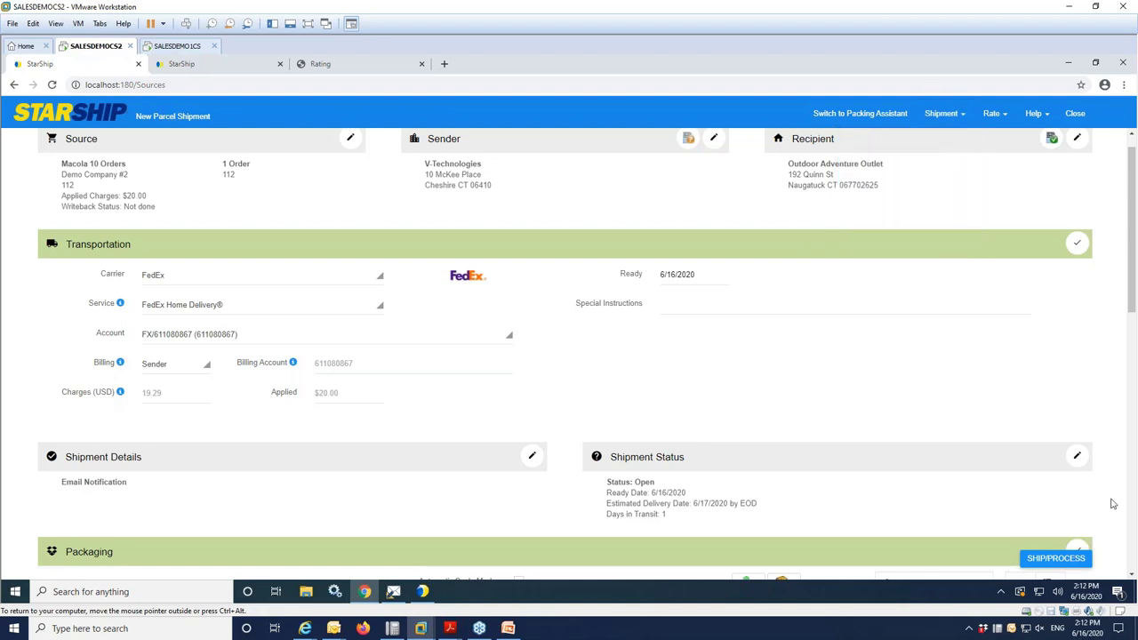
scroll(1111, 495, down, 1)
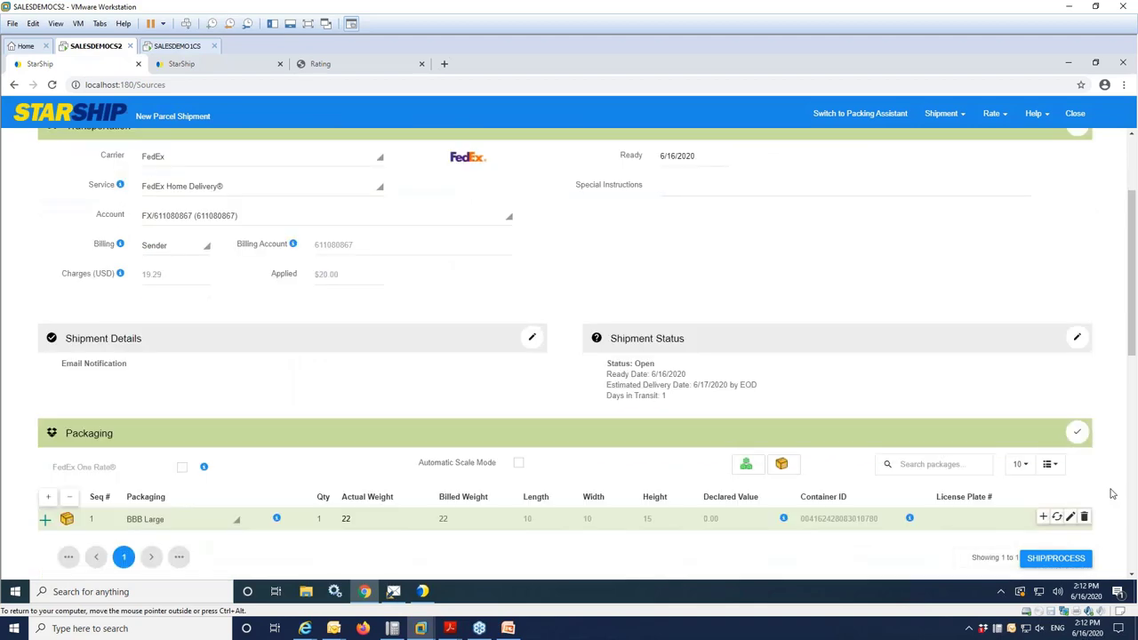
scroll(1111, 493, down, 3)
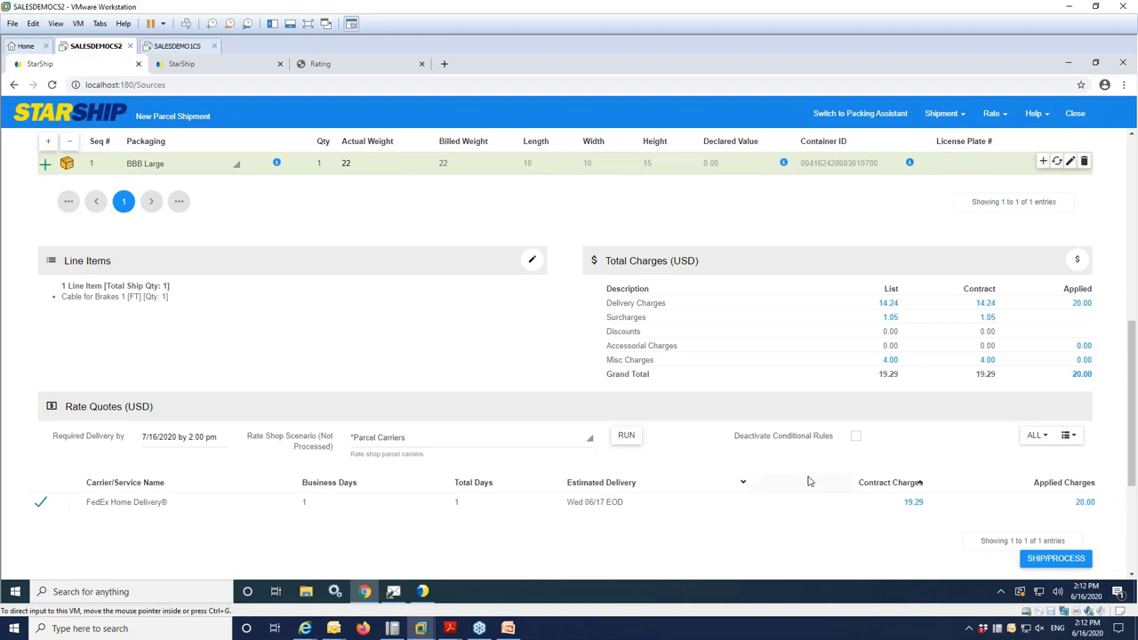
Run the Parcel Carriers rate quote and review the dozen services, cheapest USPS Parcel Select at 17.24
click(625, 436)
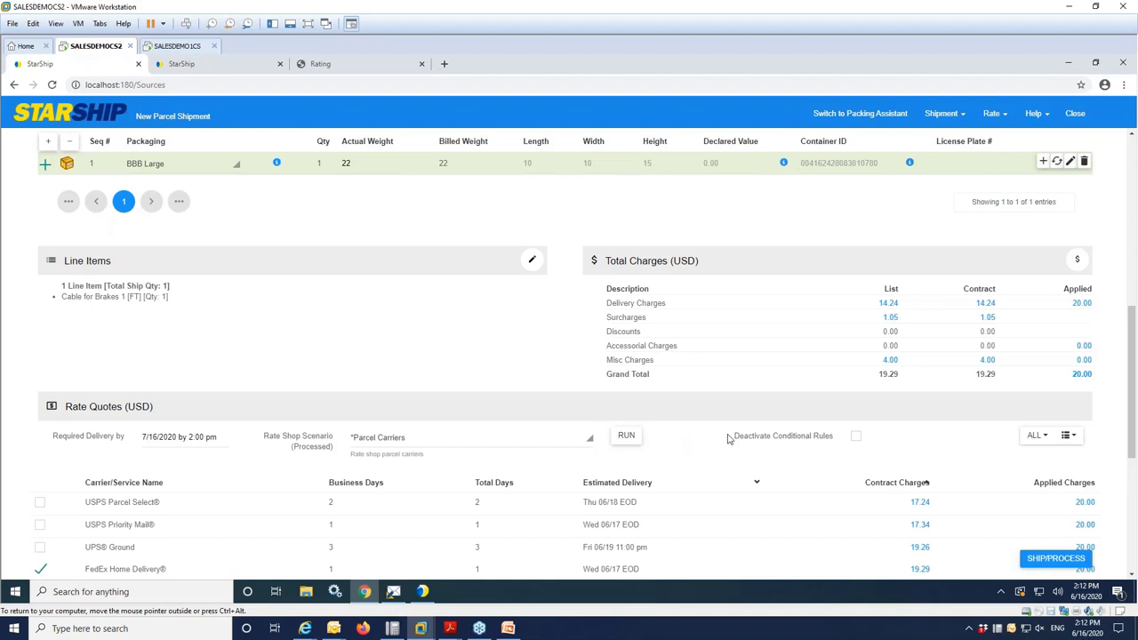
scroll(1116, 439, down, 1)
scroll(1115, 439, down, 2)
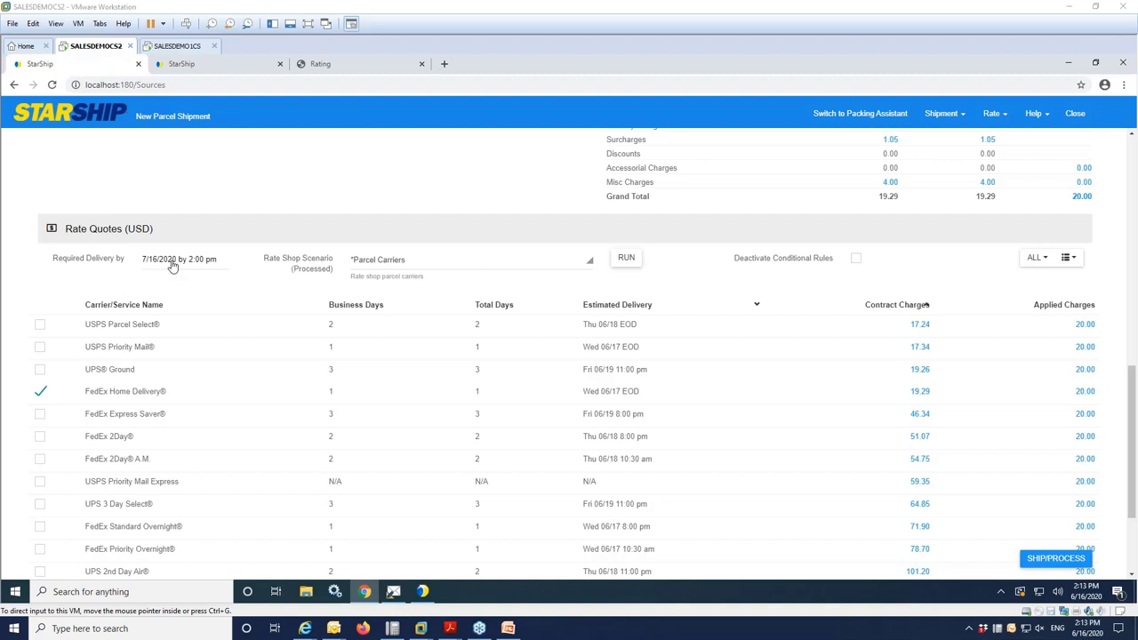
Ship and process the FedEx Home Delivery parcel shipment via SHIP/PROCESS
click(1064, 568)
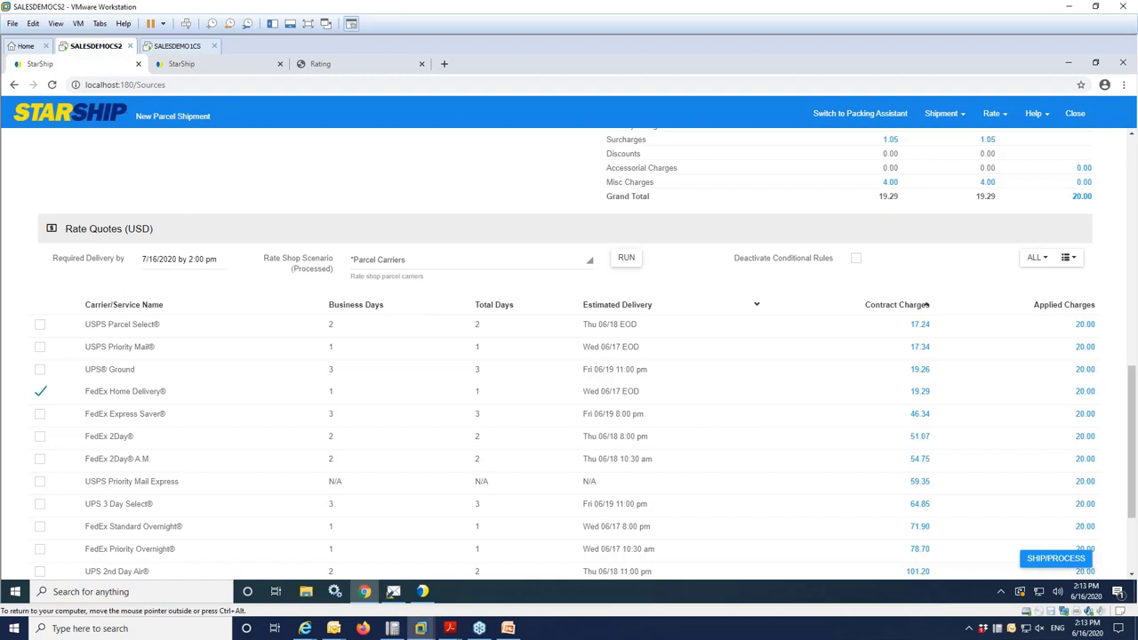
click(1058, 561)
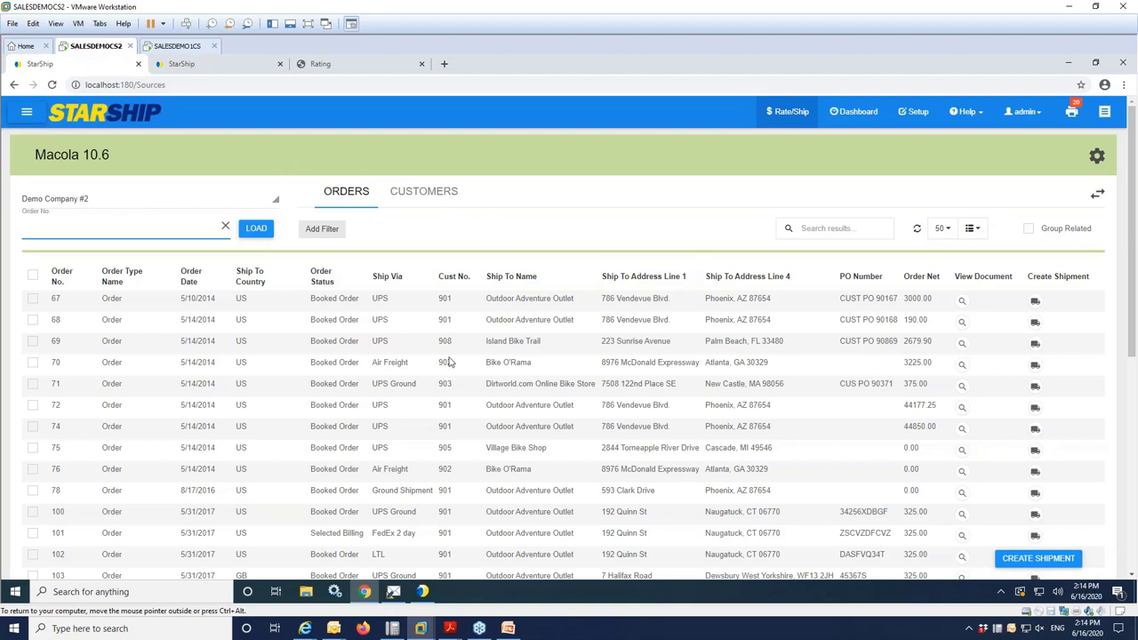
Locate order 104 in the orders table and create a freight shipment from it
scroll(471, 365, down, 1)
scroll(472, 364, down, 3)
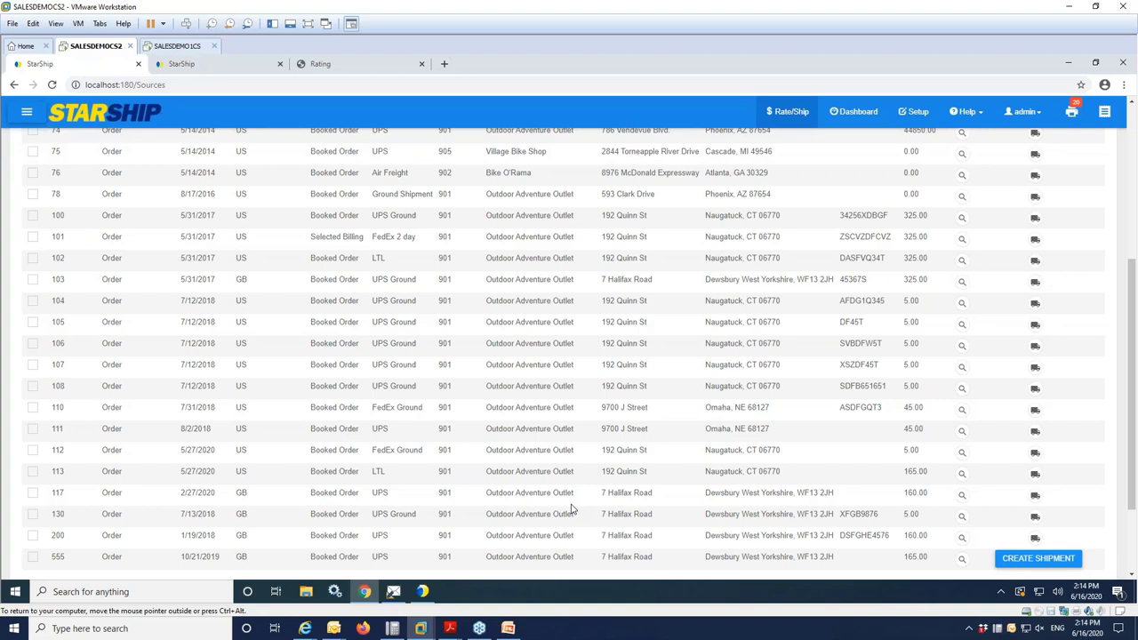
scroll(566, 511, up, 1)
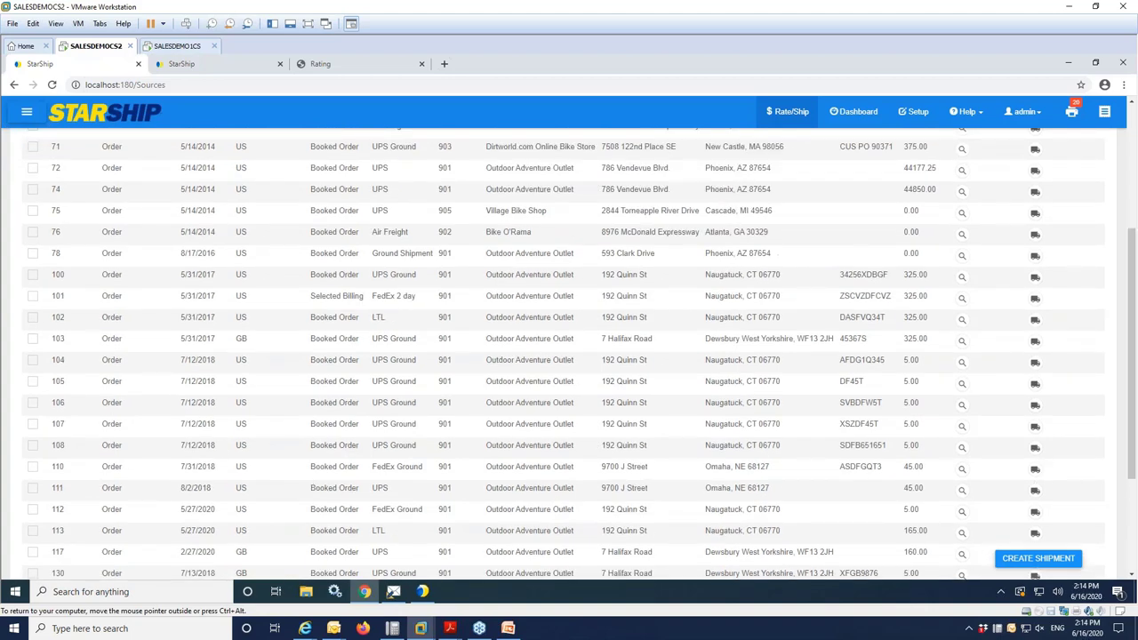
click(1036, 367)
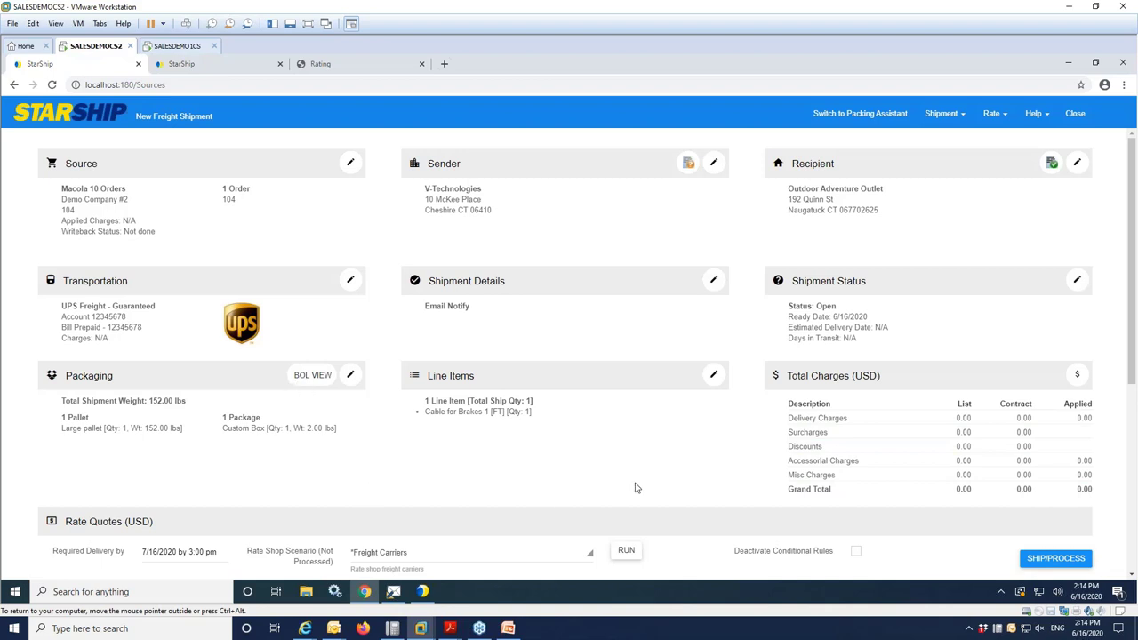
Make the line items editable and review the item columns in the column chooser
click(713, 374)
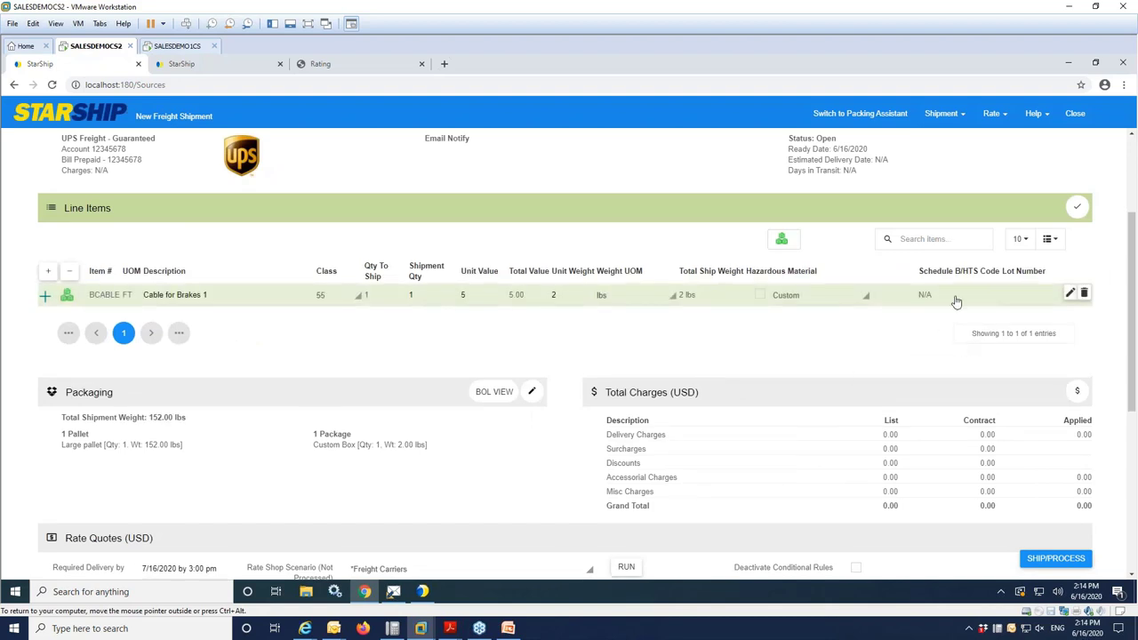
click(1053, 244)
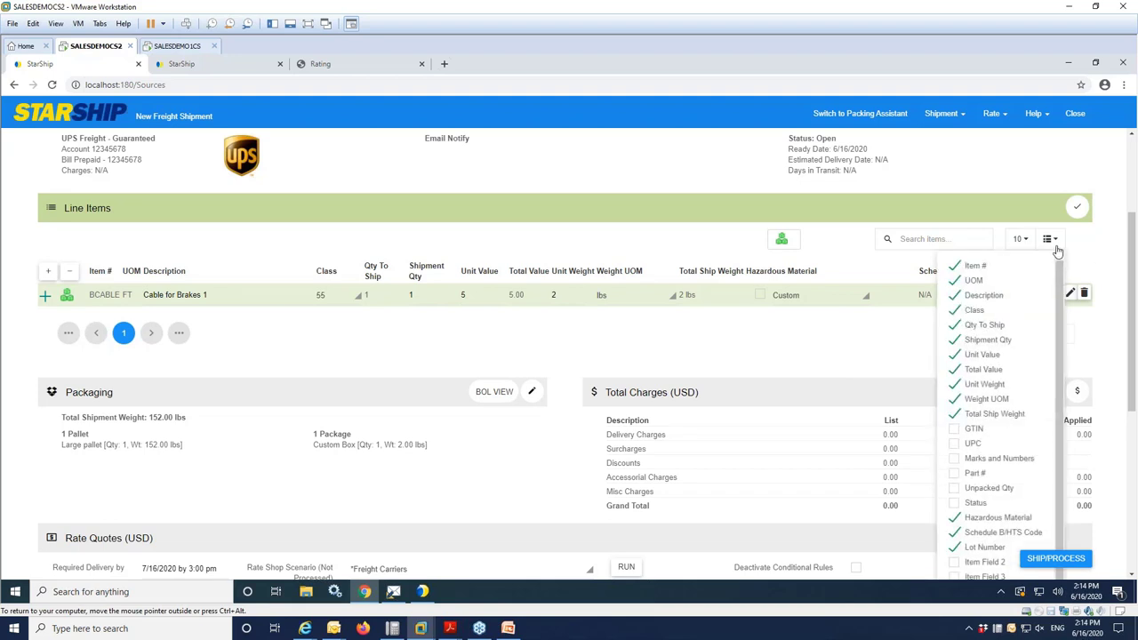
scroll(1049, 342, down, 1)
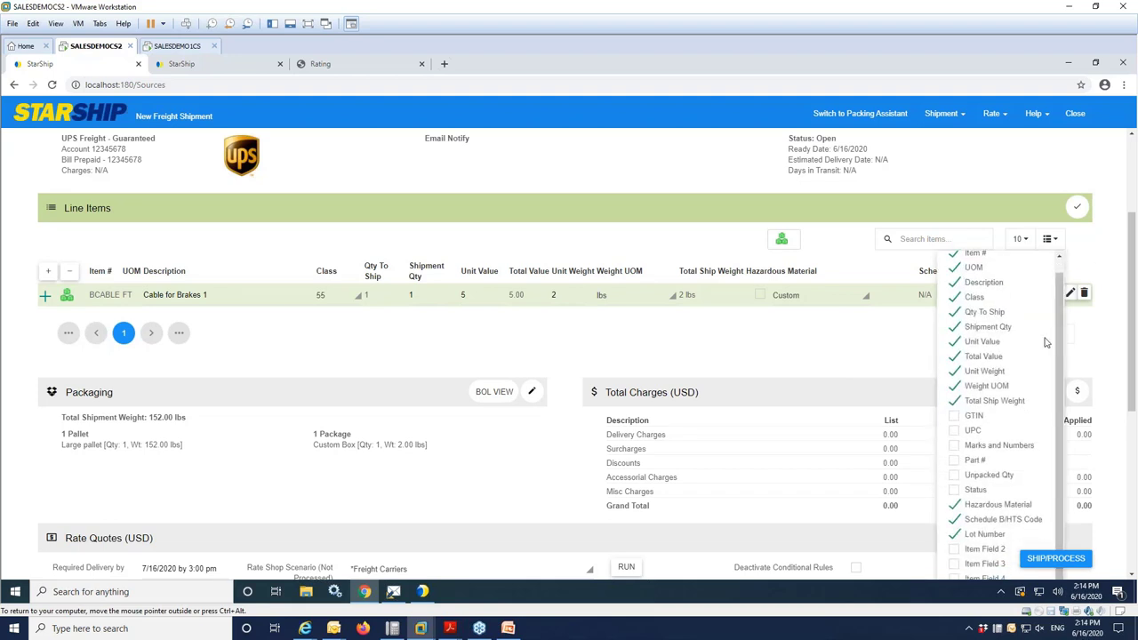
scroll(1046, 352, down, 3)
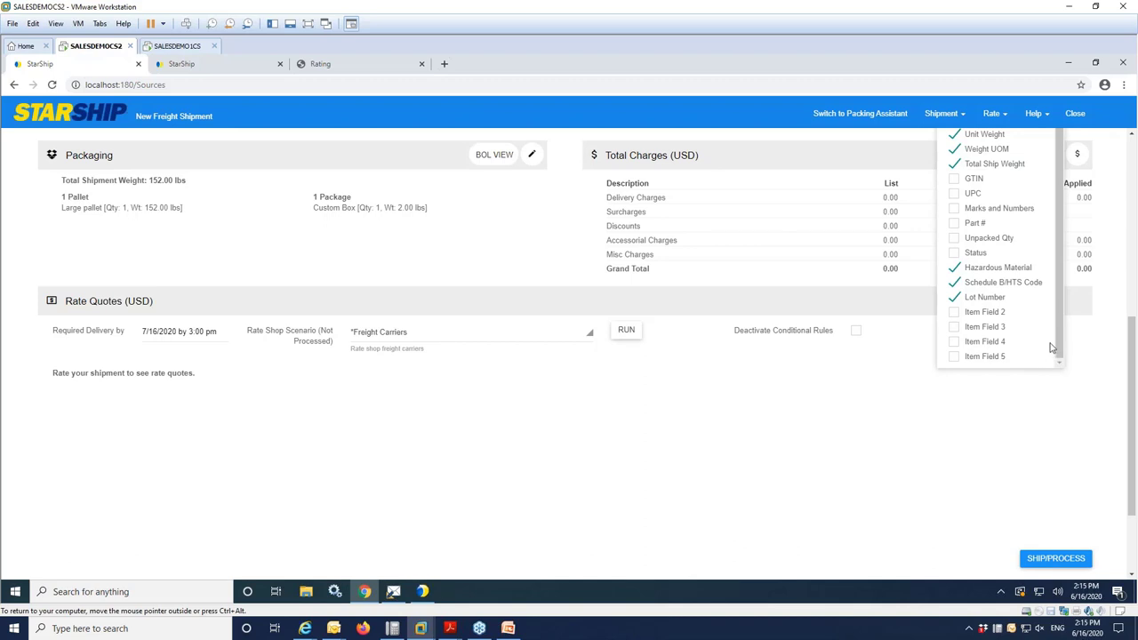
scroll(1051, 347, up, 4)
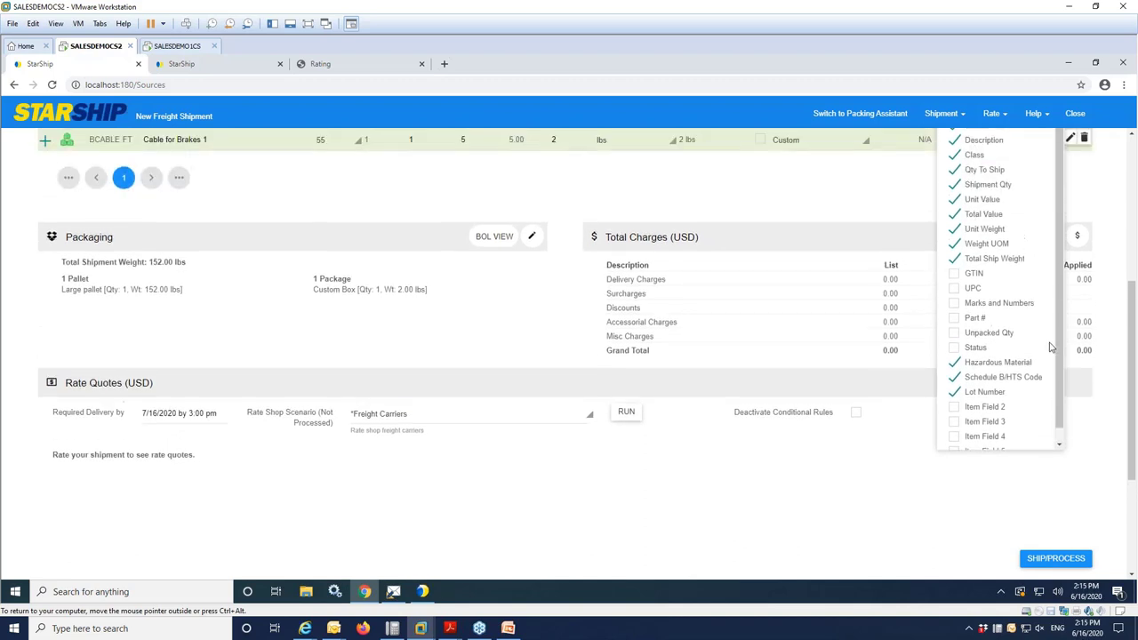
scroll(1049, 347, up, 1)
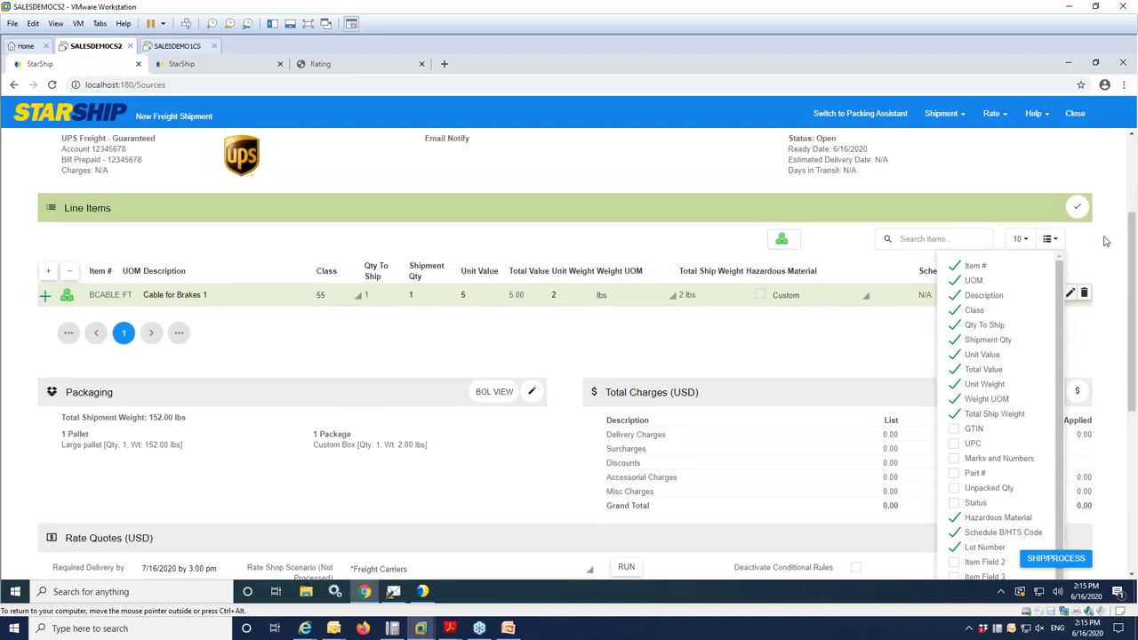
click(1104, 243)
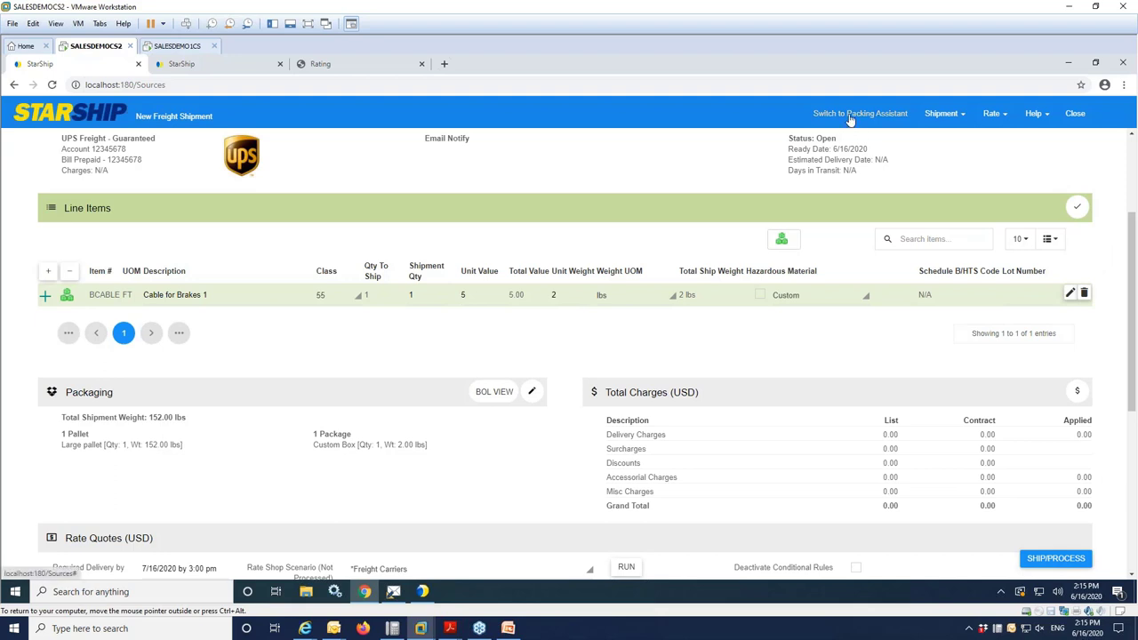
Switch to the Packing Assistant and expand the 152 lb large pallet to show Cable for Brakes 1
click(849, 120)
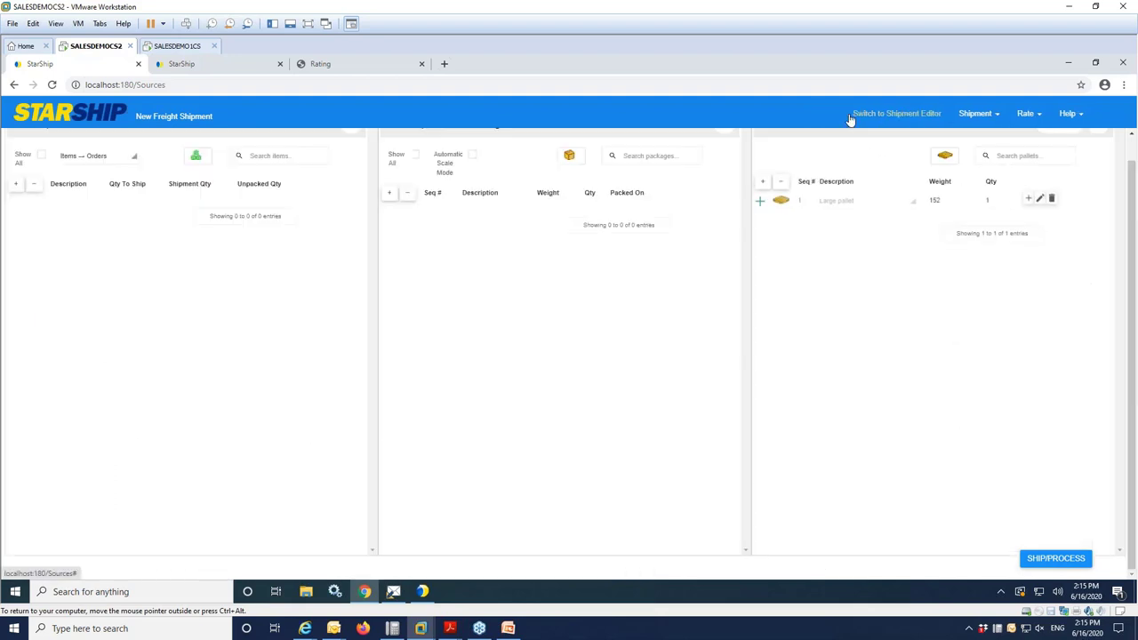
click(762, 183)
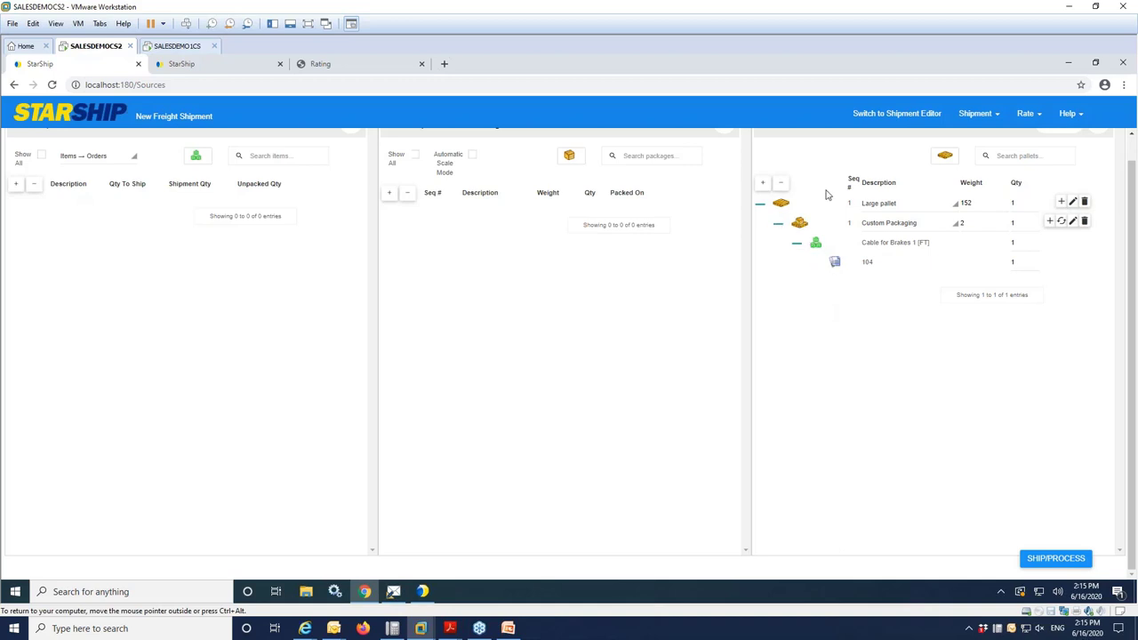
Back in the shipment editor, run Freight Carriers rate quotes and select R+L LTL at $109.28
click(897, 113)
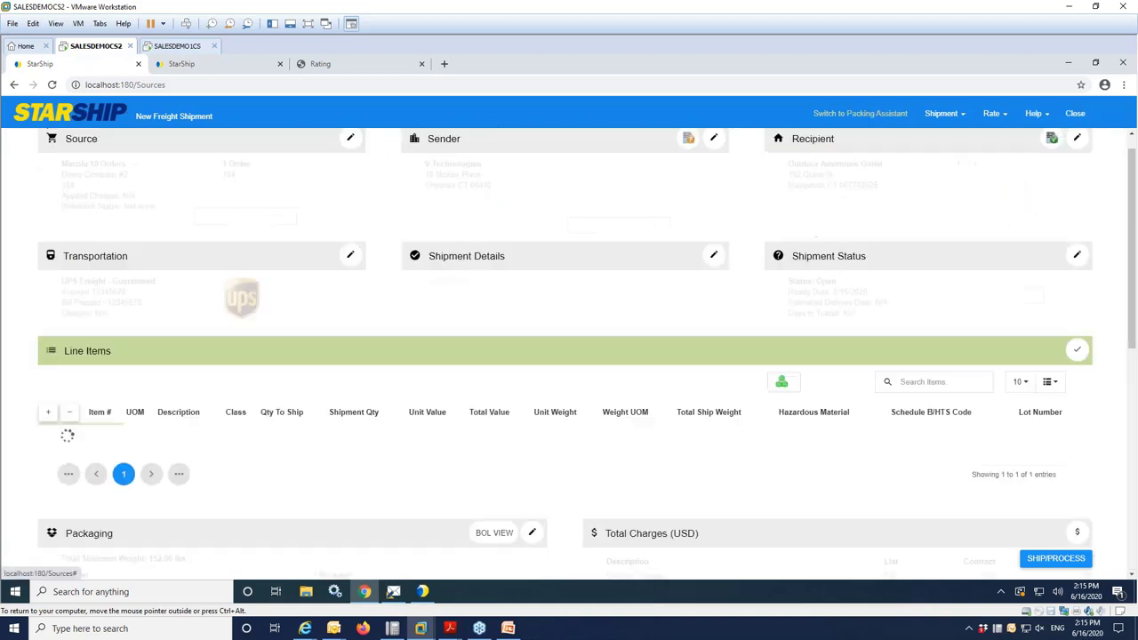
scroll(701, 260, down, 3)
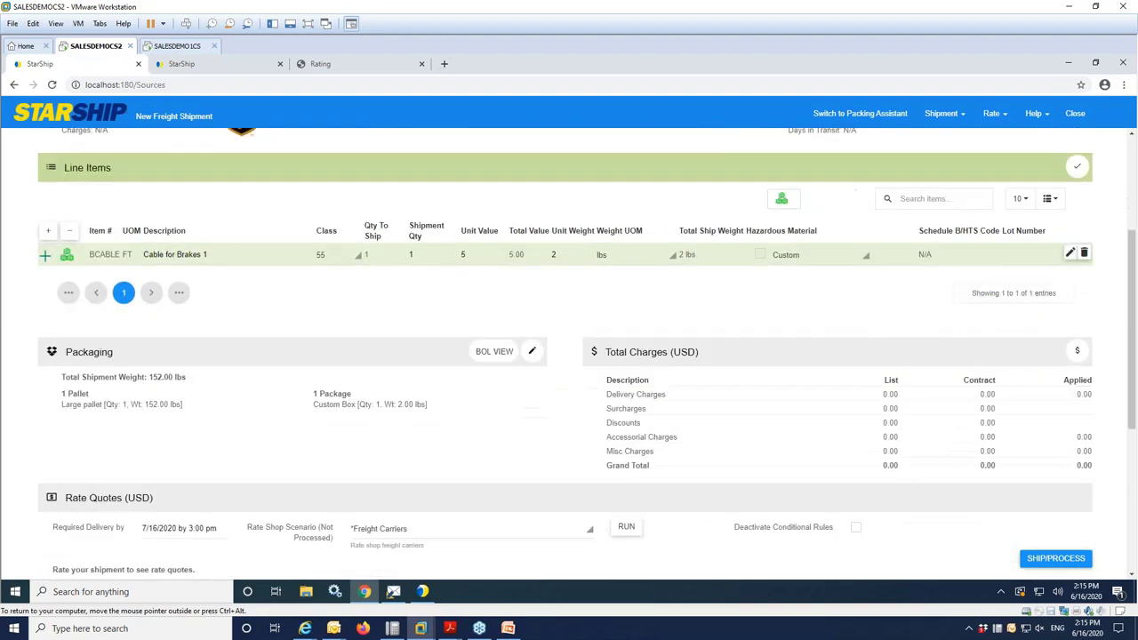
scroll(701, 260, down, 1)
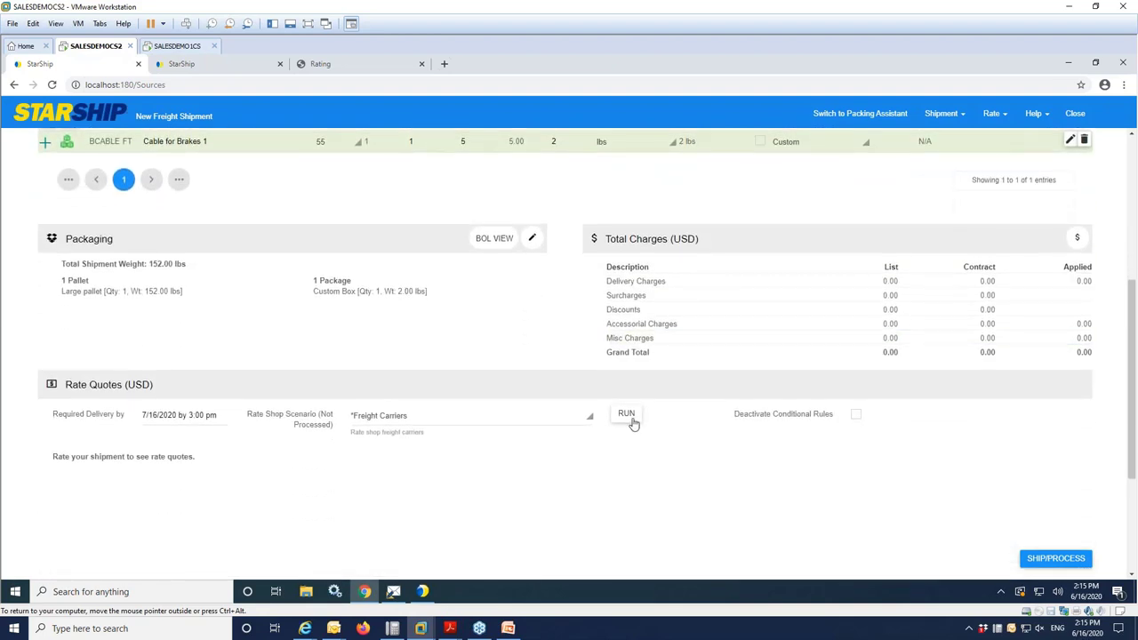
click(626, 414)
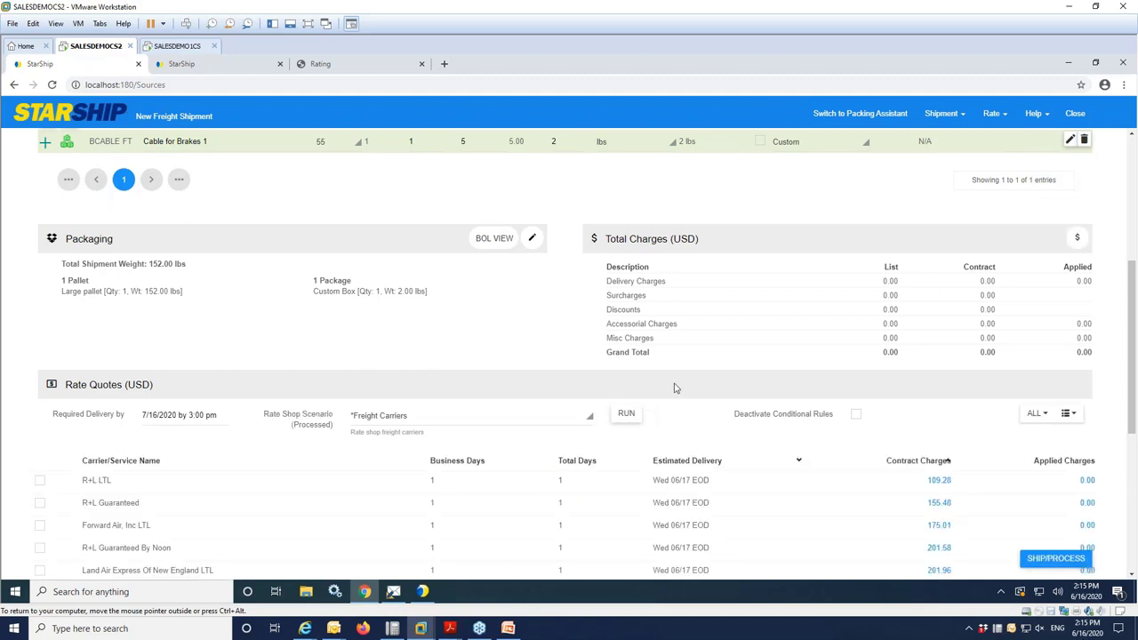
scroll(674, 387, down, 2)
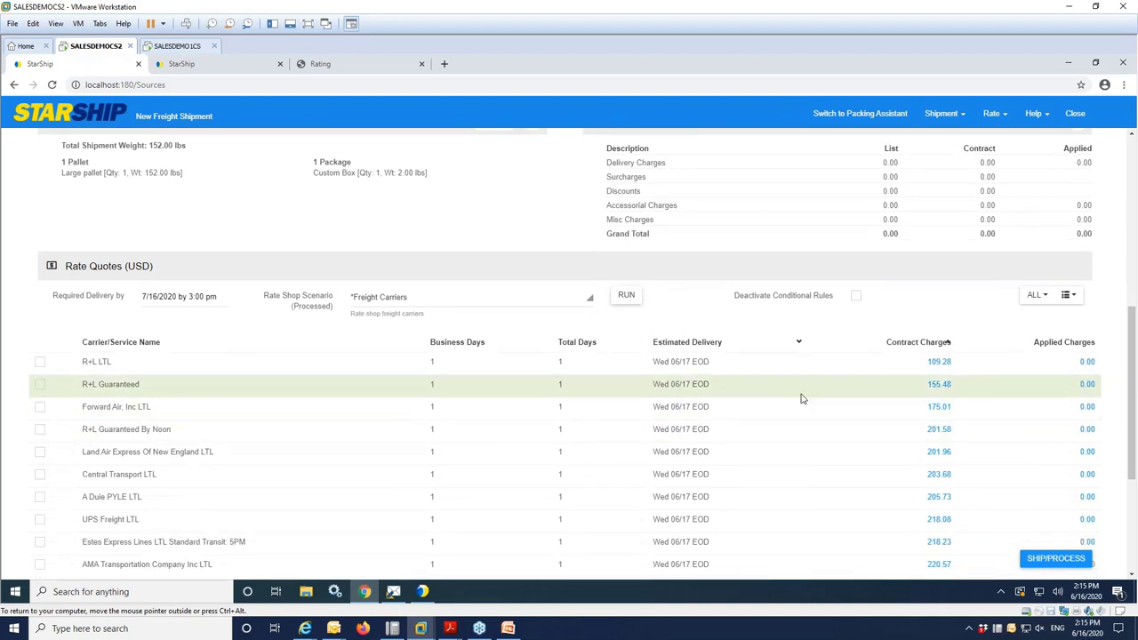
click(40, 362)
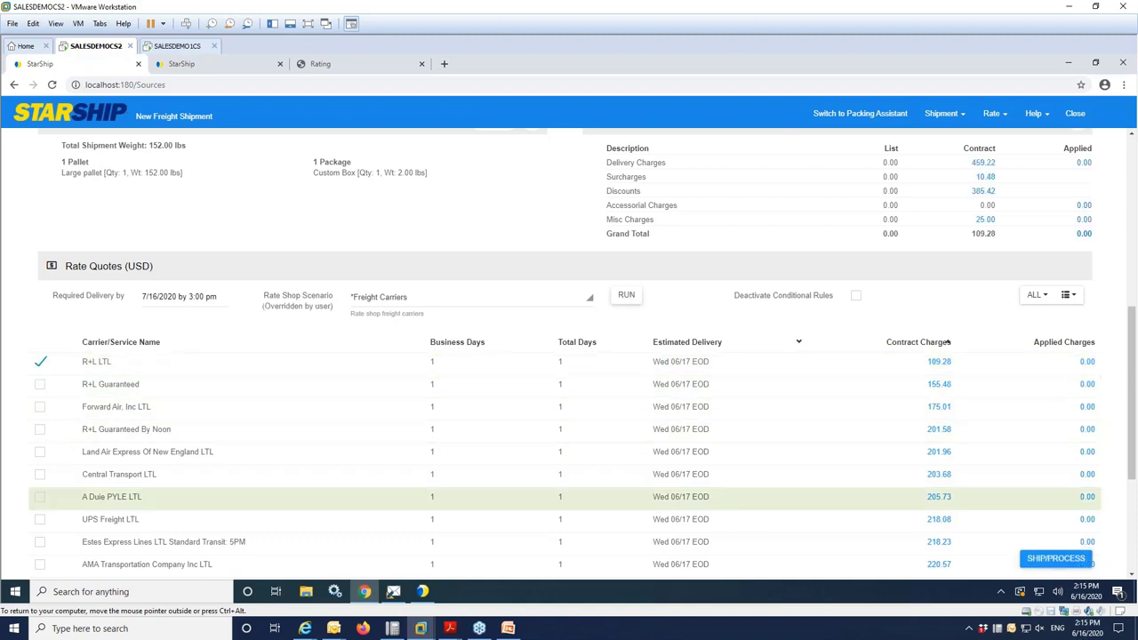
Ship and process the R+L freight shipment, then close the generated BOL label PDF
click(1064, 557)
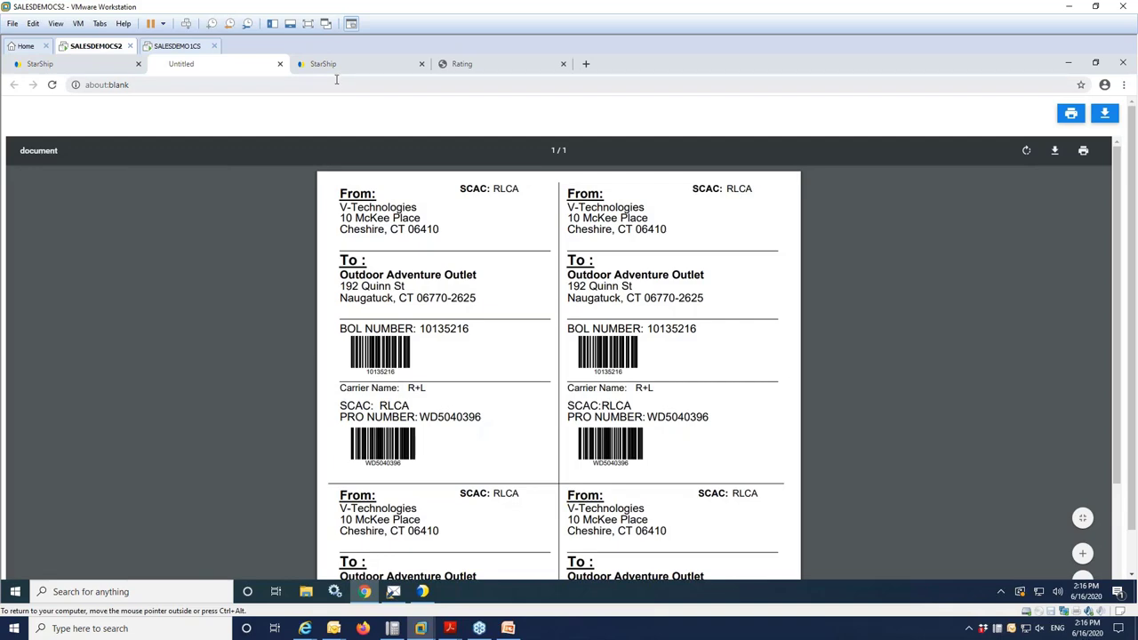
click(280, 65)
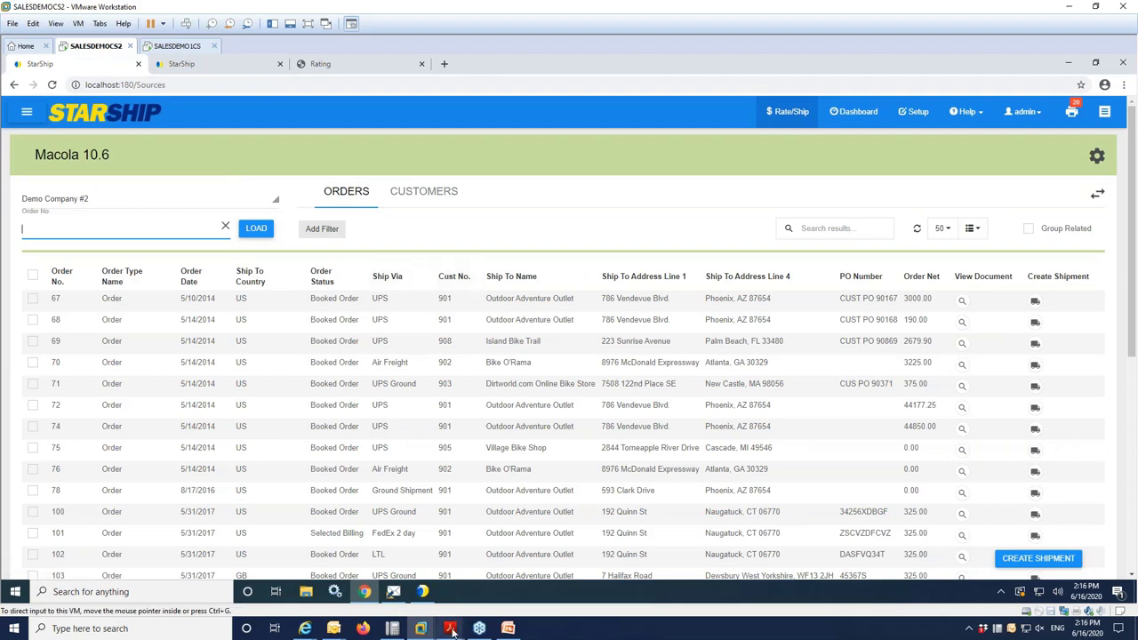
On the Macola machine, open order 104 and read its written-back header comments
mouse_move(423, 629)
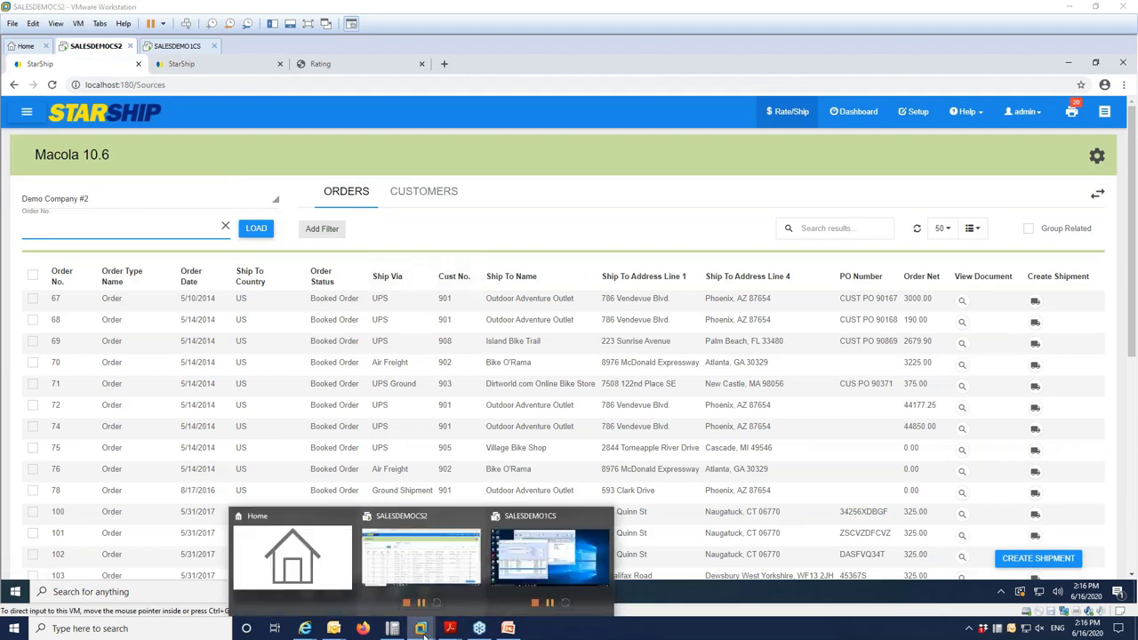
click(549, 555)
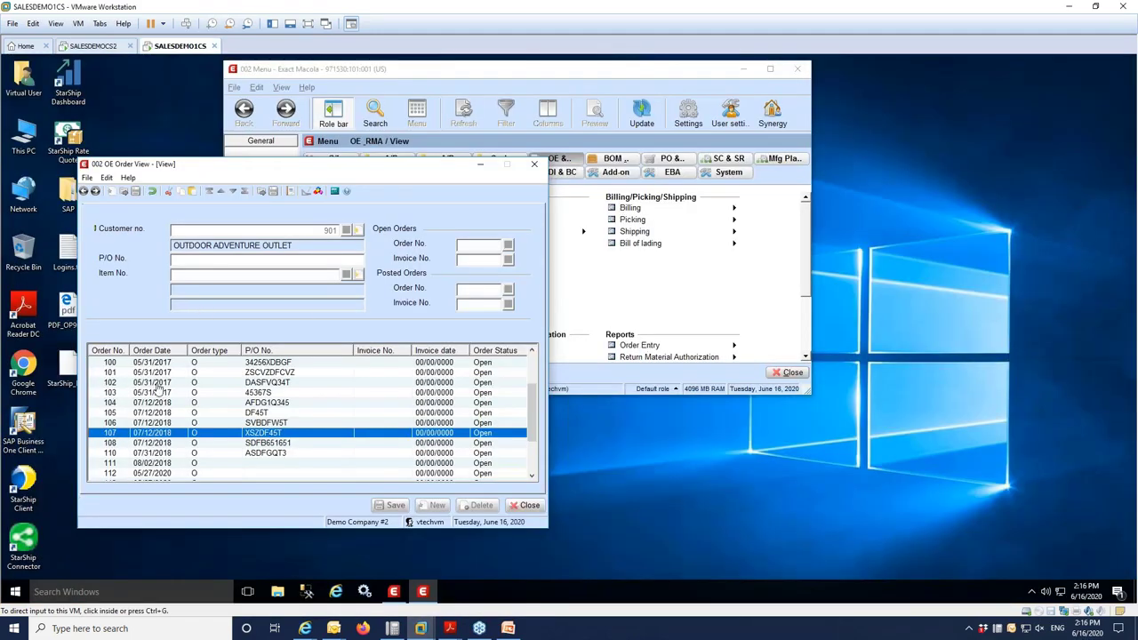
click(256, 416)
double_click(256, 402)
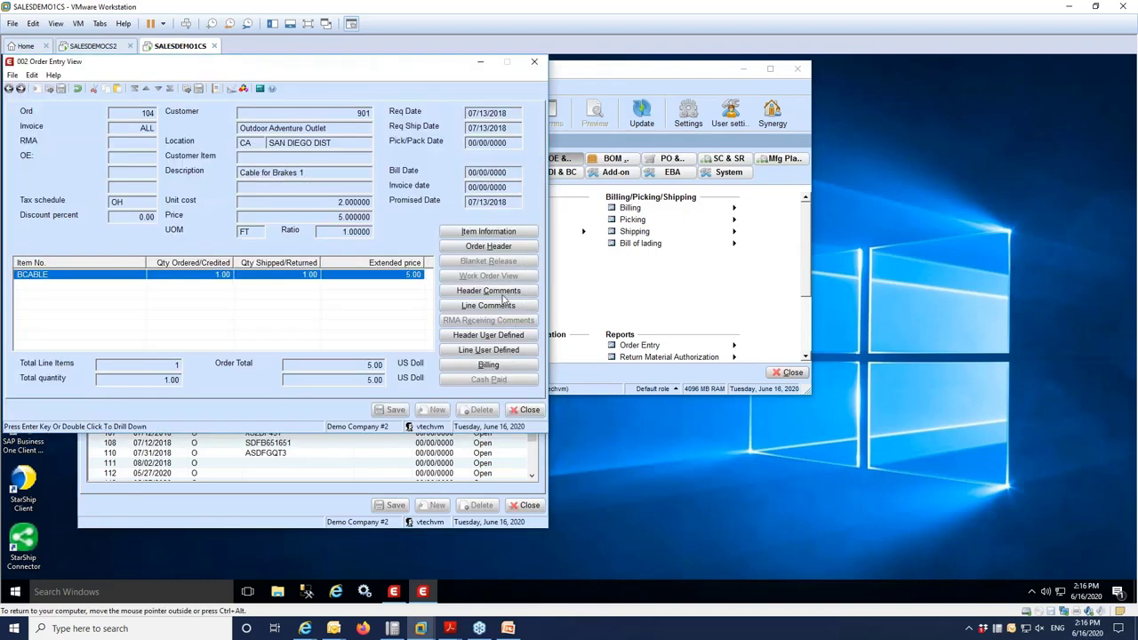
click(503, 293)
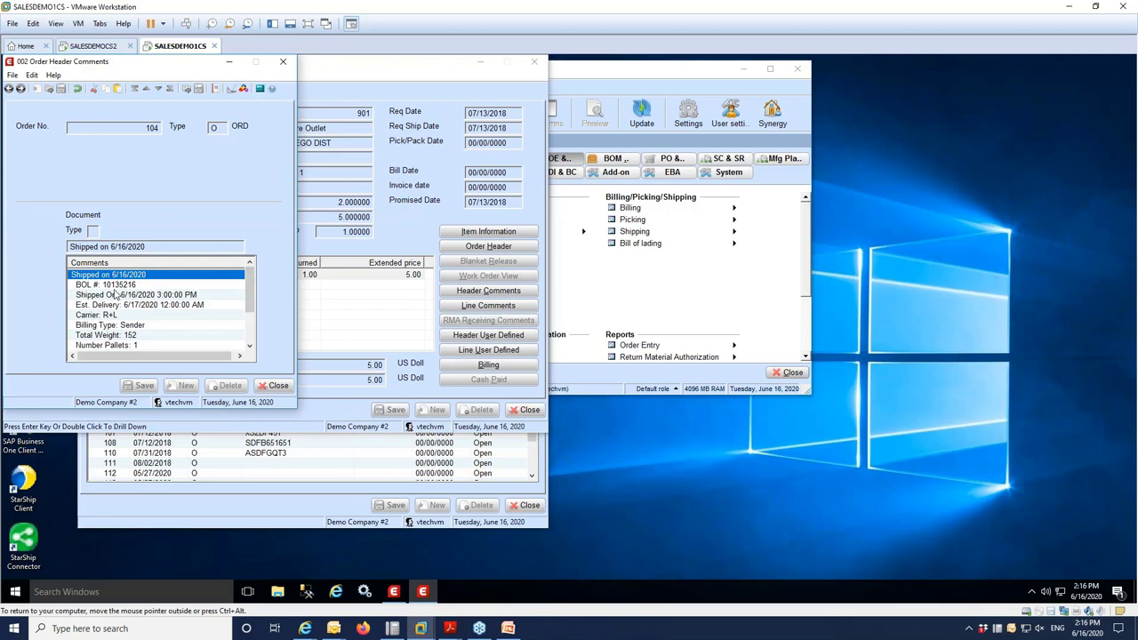
drag(253, 312, 251, 342)
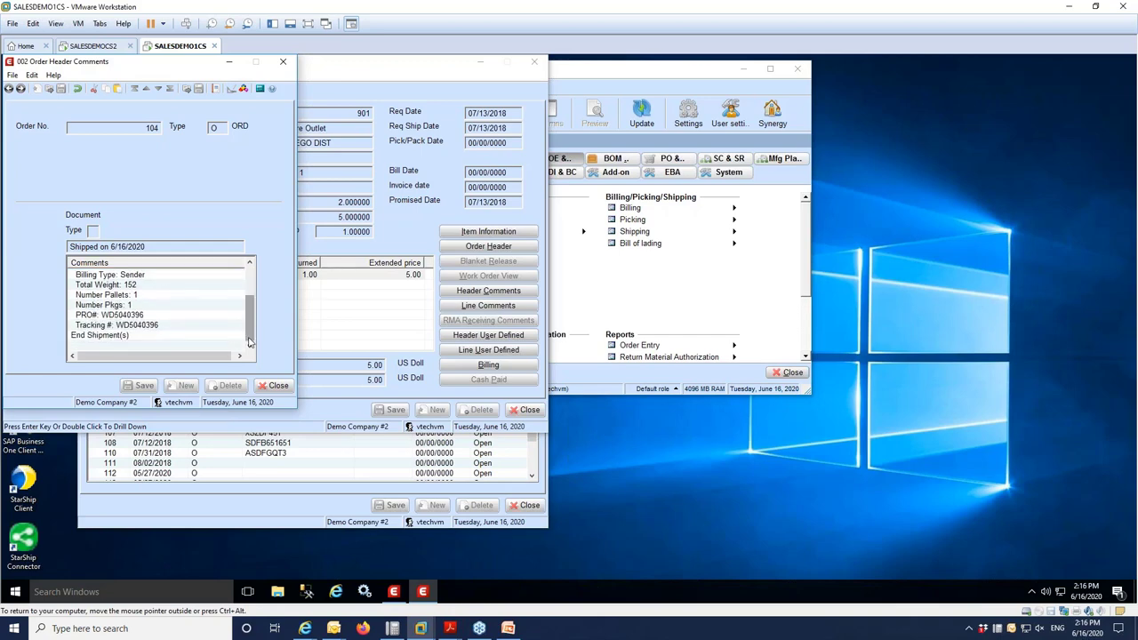
click(278, 385)
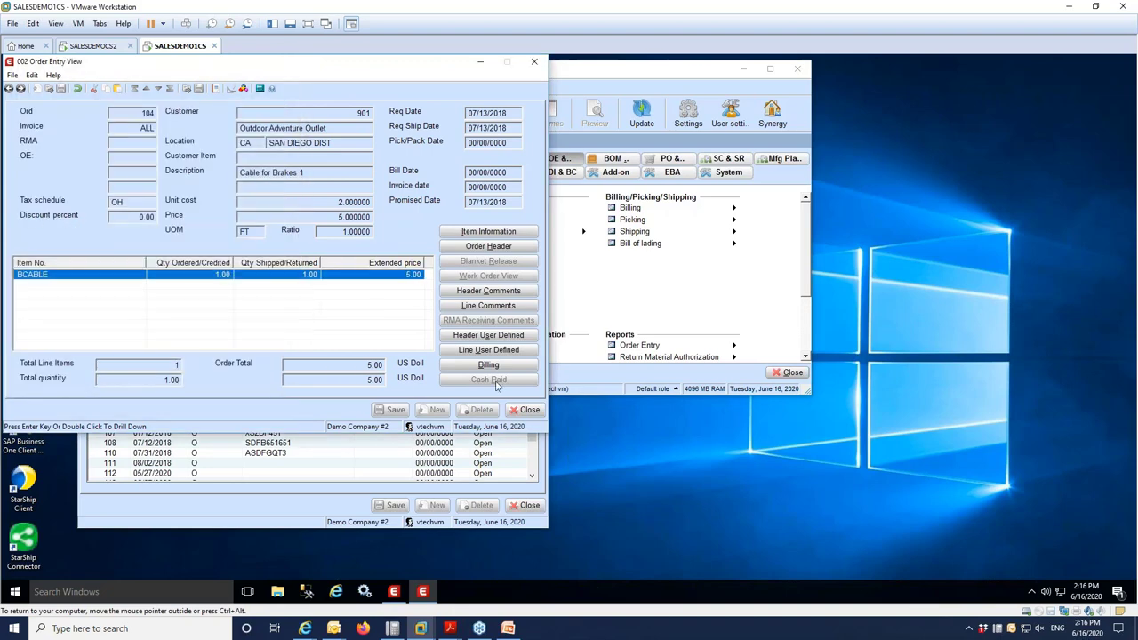
Check order 104's billing shipment transactions for the R+L freight shipment, then close all windows
click(499, 367)
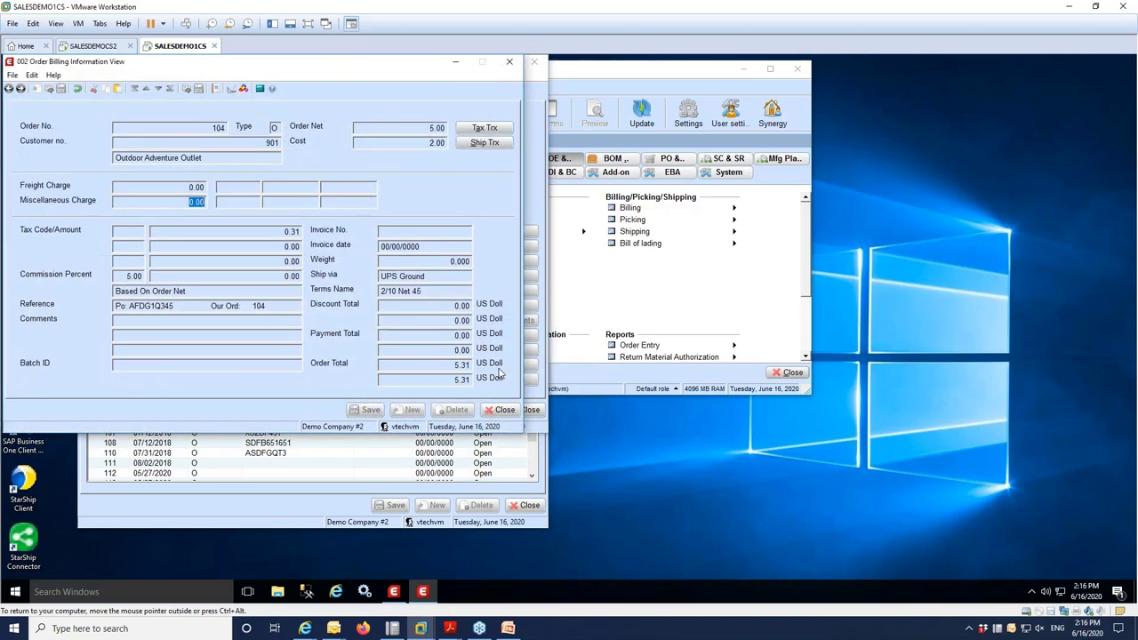
click(184, 187)
click(480, 147)
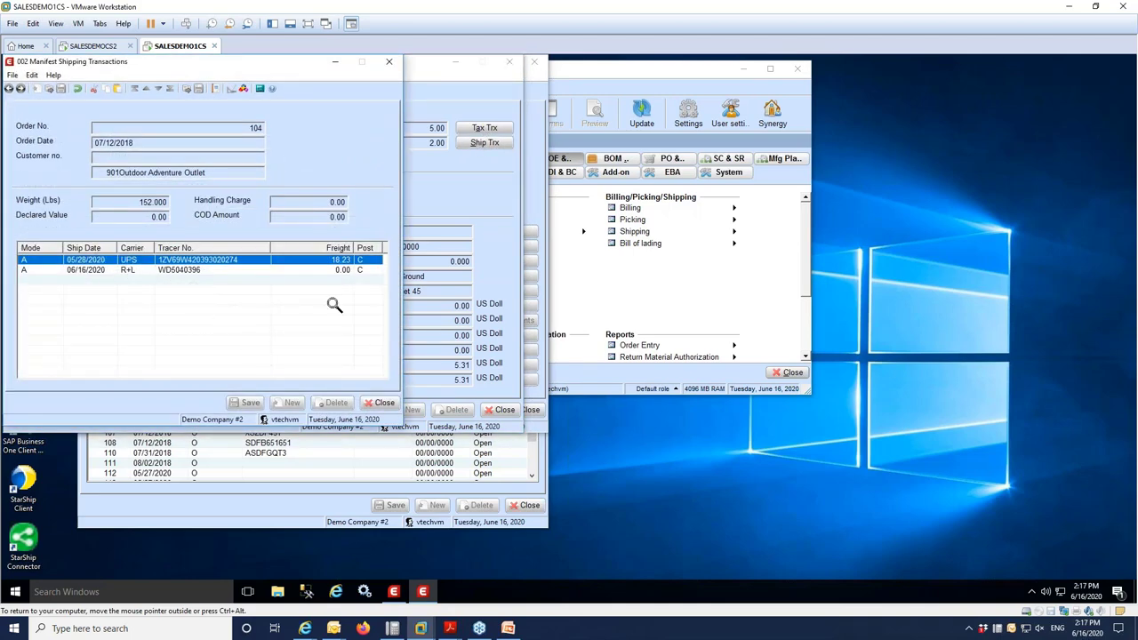
click(388, 63)
click(509, 63)
click(534, 414)
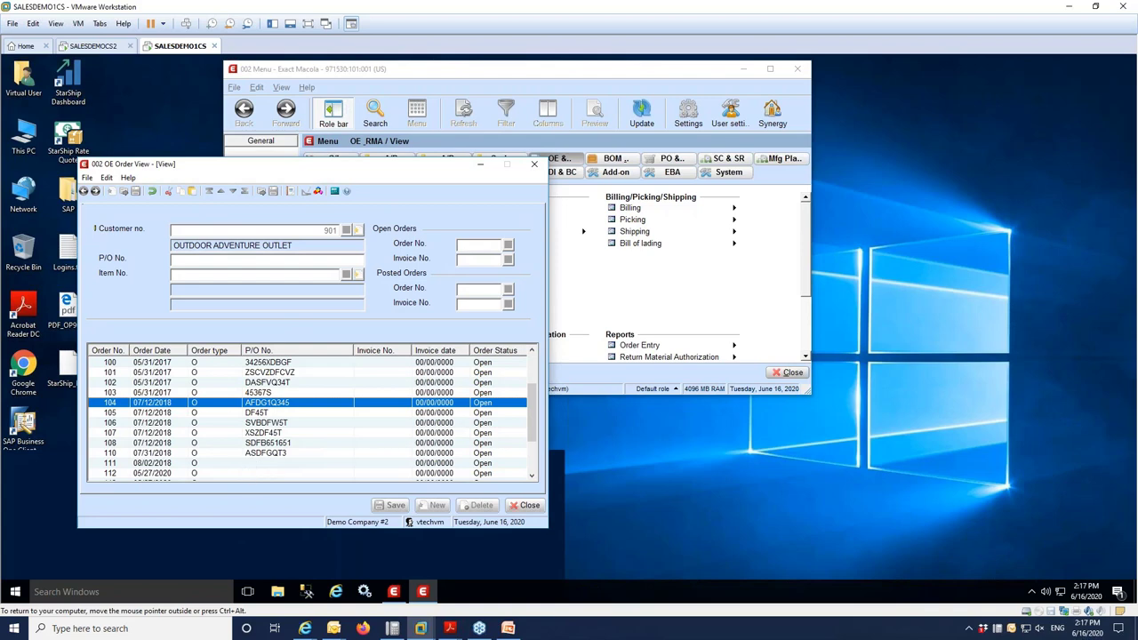
double_click(207, 477)
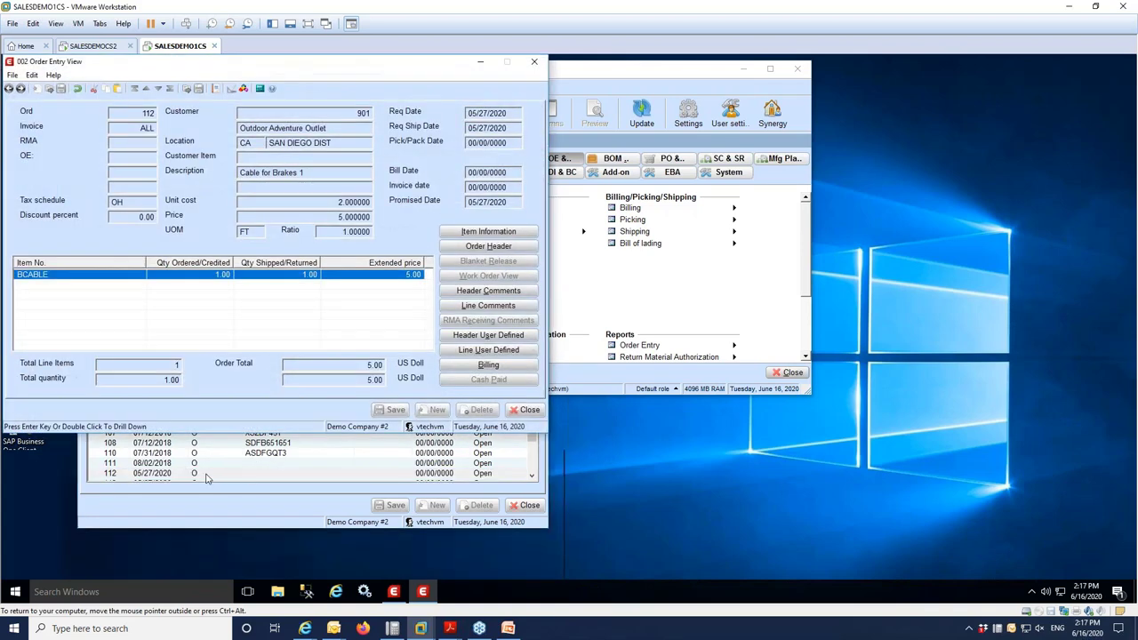
click(496, 293)
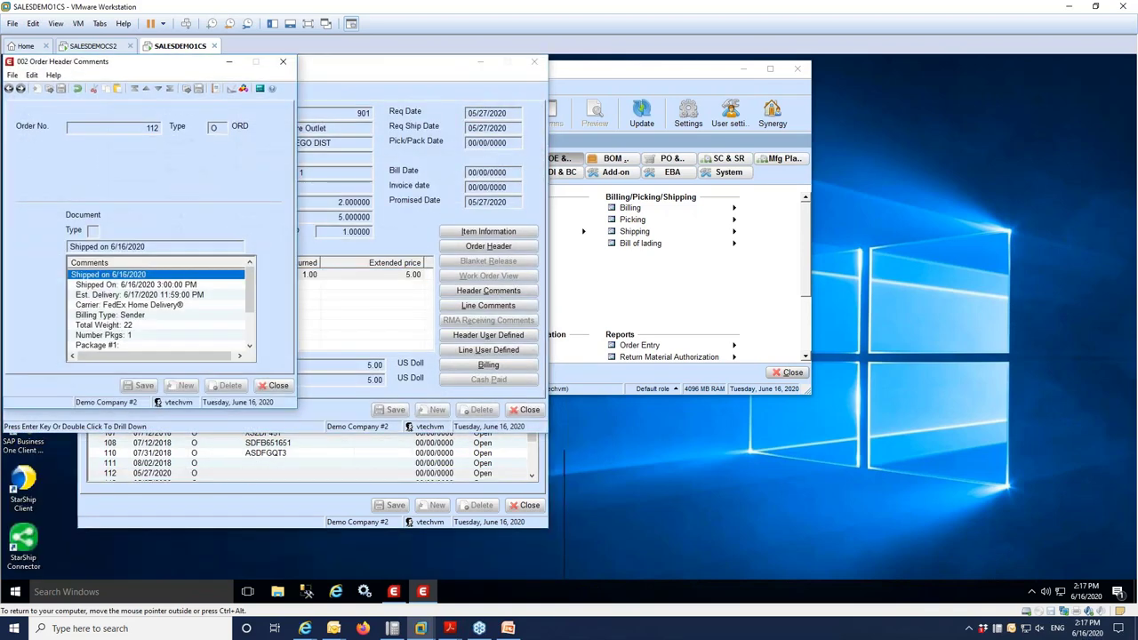
drag(250, 297, 250, 323)
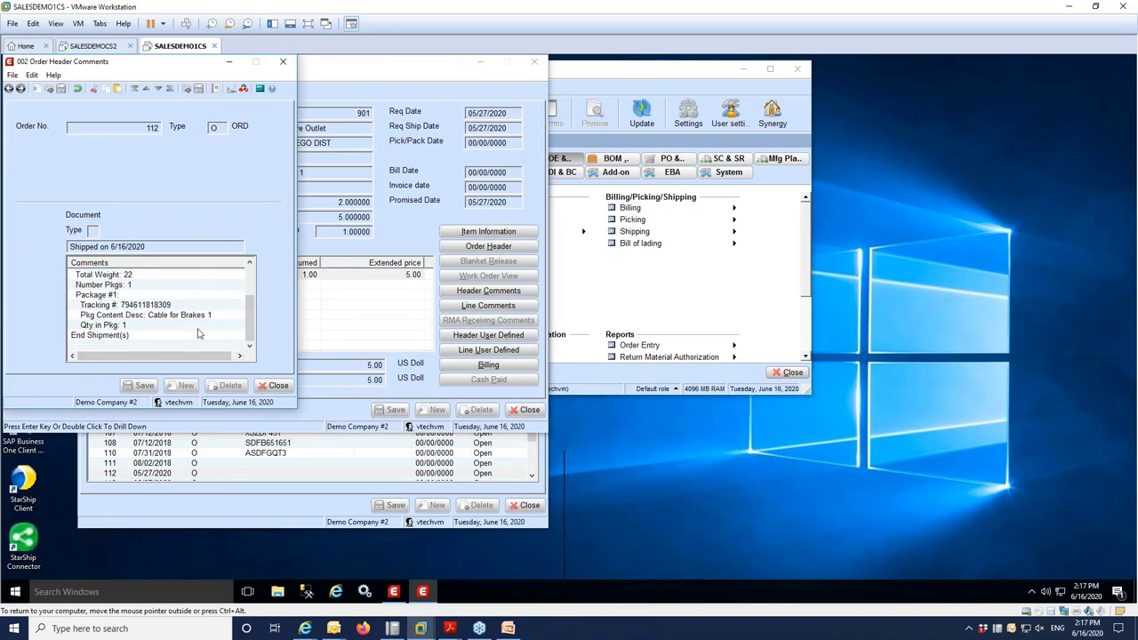
click(271, 387)
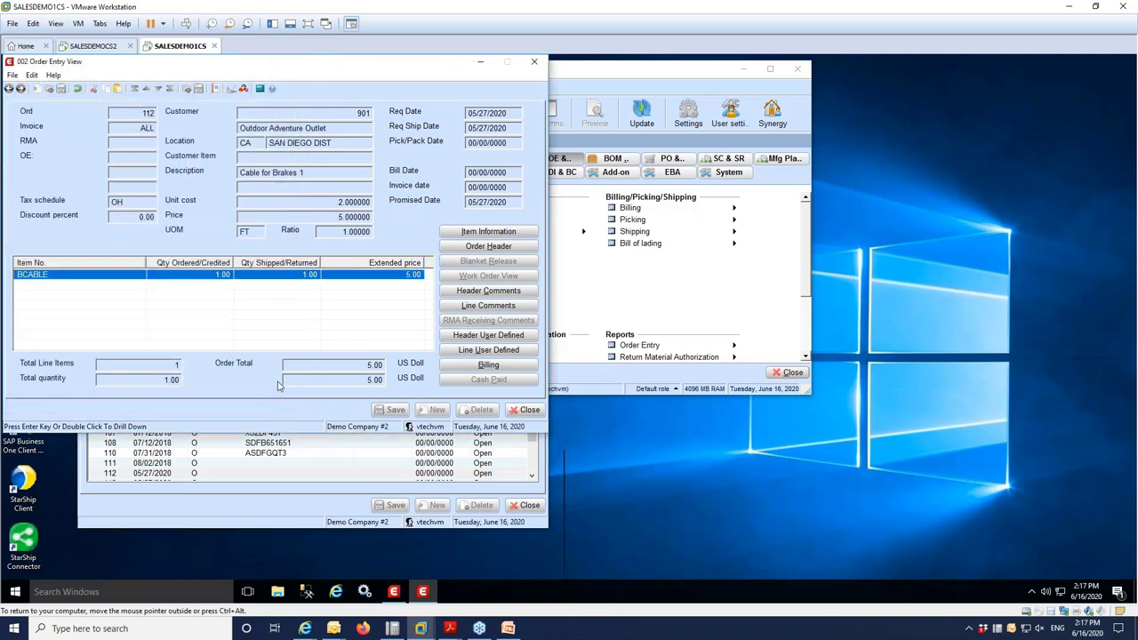
click(501, 366)
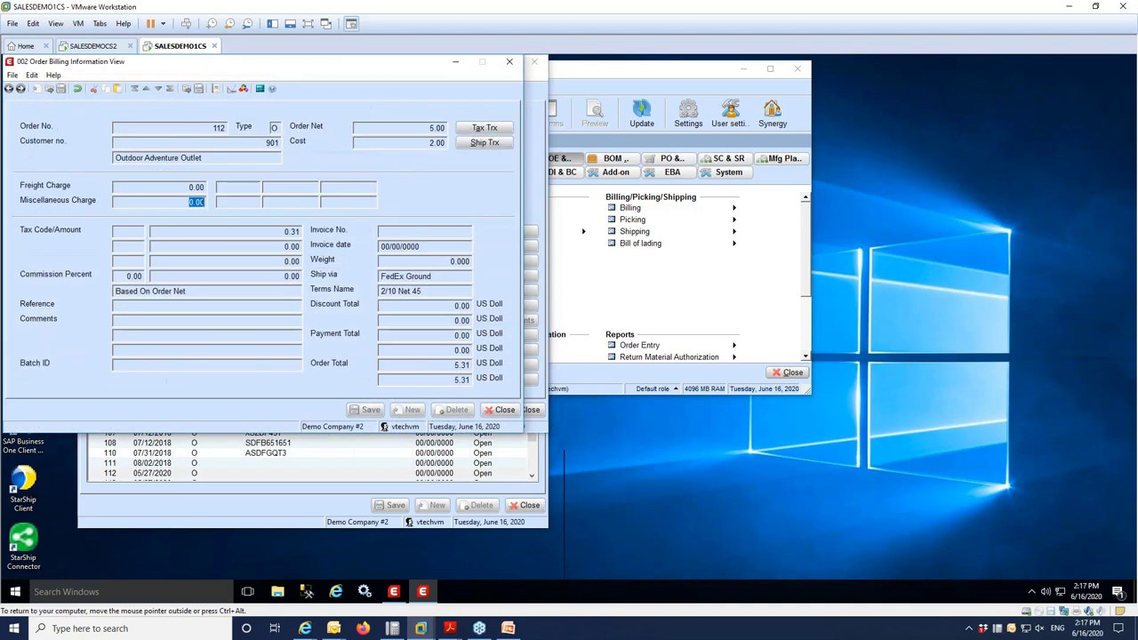
click(487, 142)
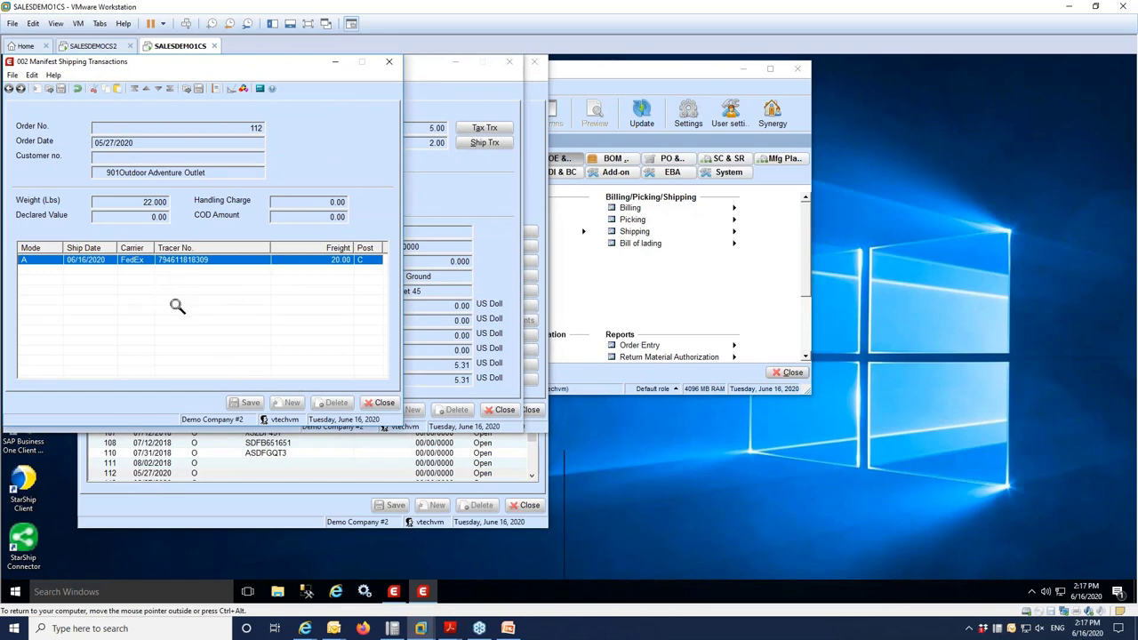
click(379, 402)
click(501, 414)
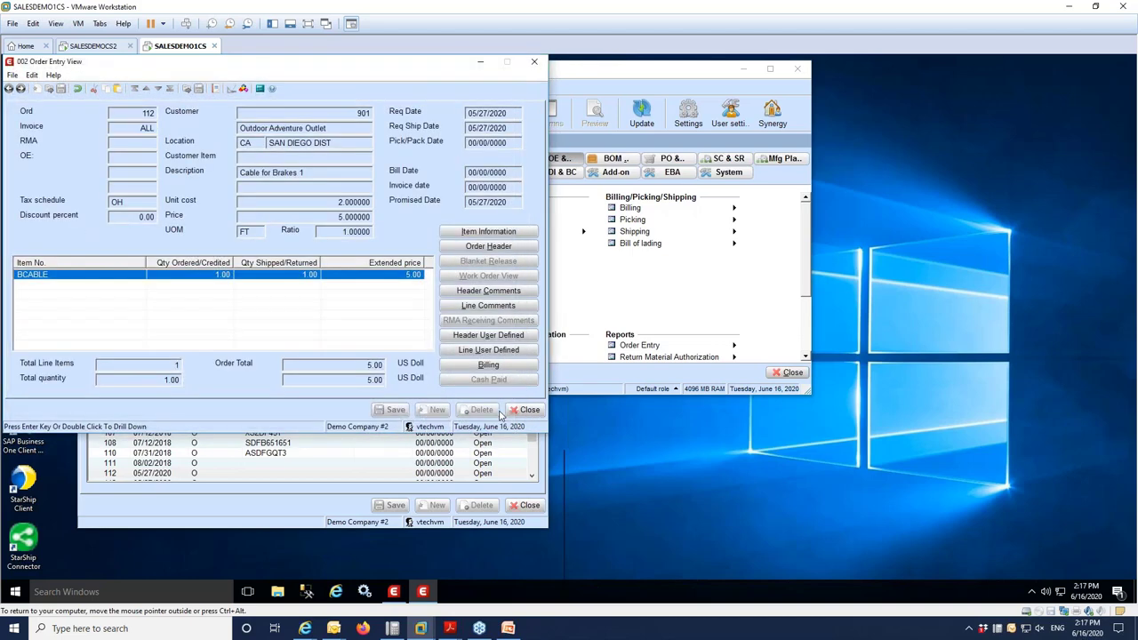
click(529, 412)
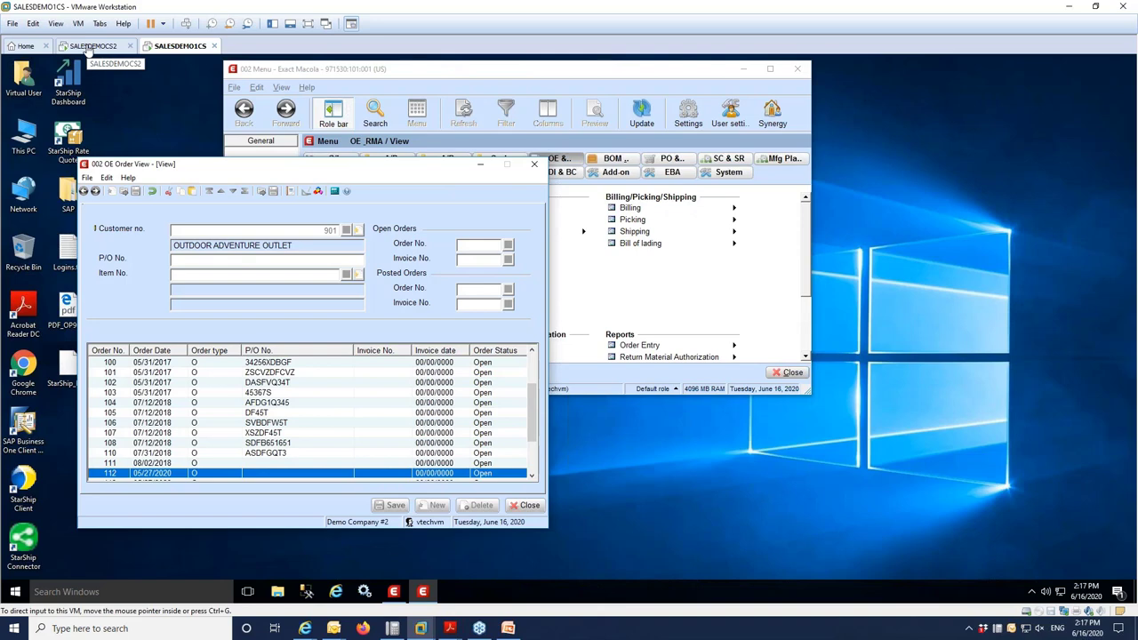
Switch to the SALESDEMOCS2 virtual machine showing StarShip's Macola 10.6 Orders list
click(92, 45)
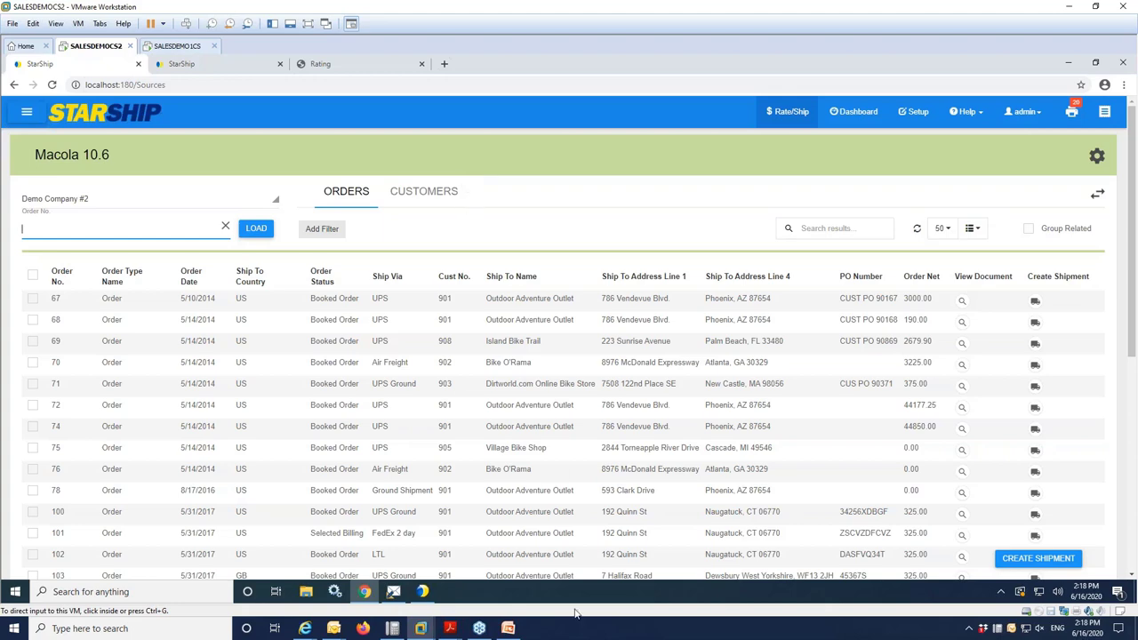
Open SmartLabel_Pack List Landscape.pdf, then review SmartLabel_Pack List Portrait.pdf
mouse_move(450, 629)
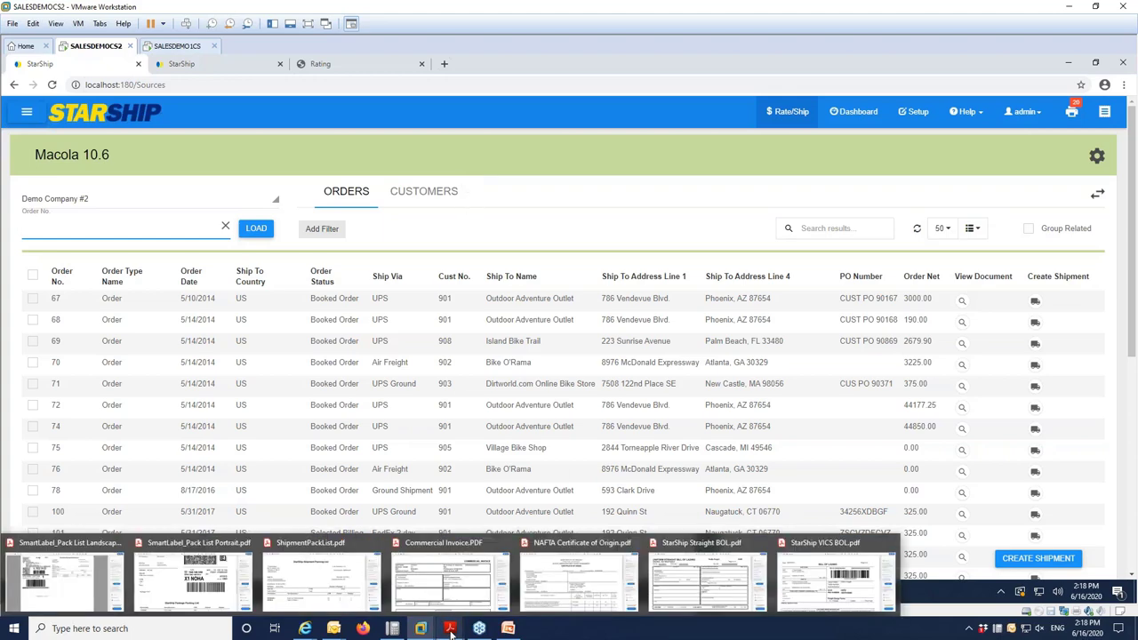
click(101, 603)
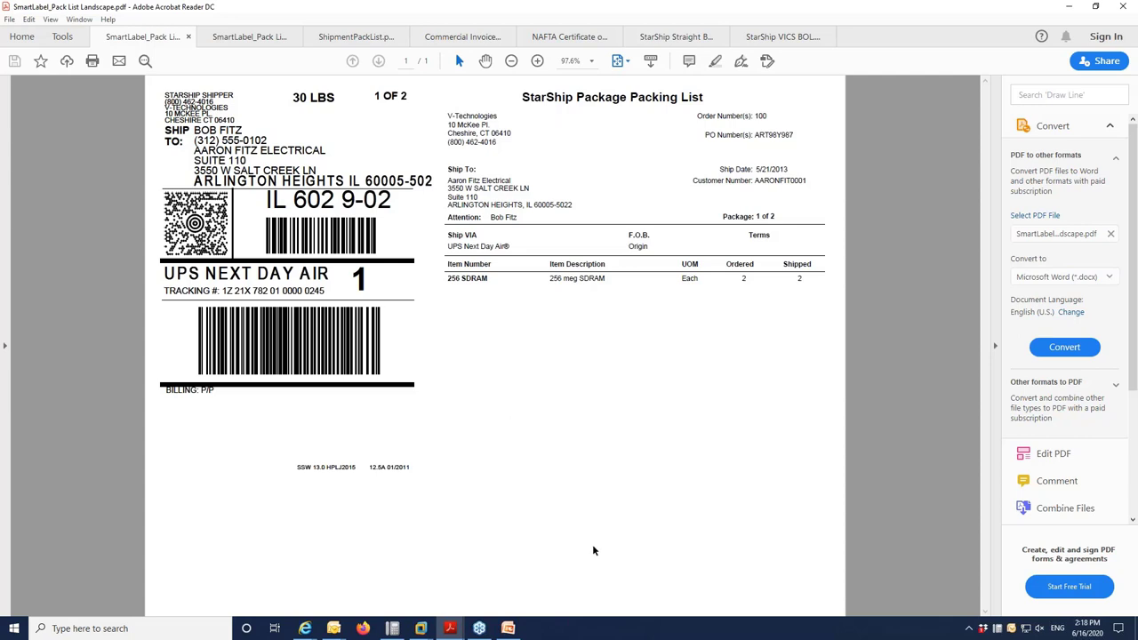
click(246, 37)
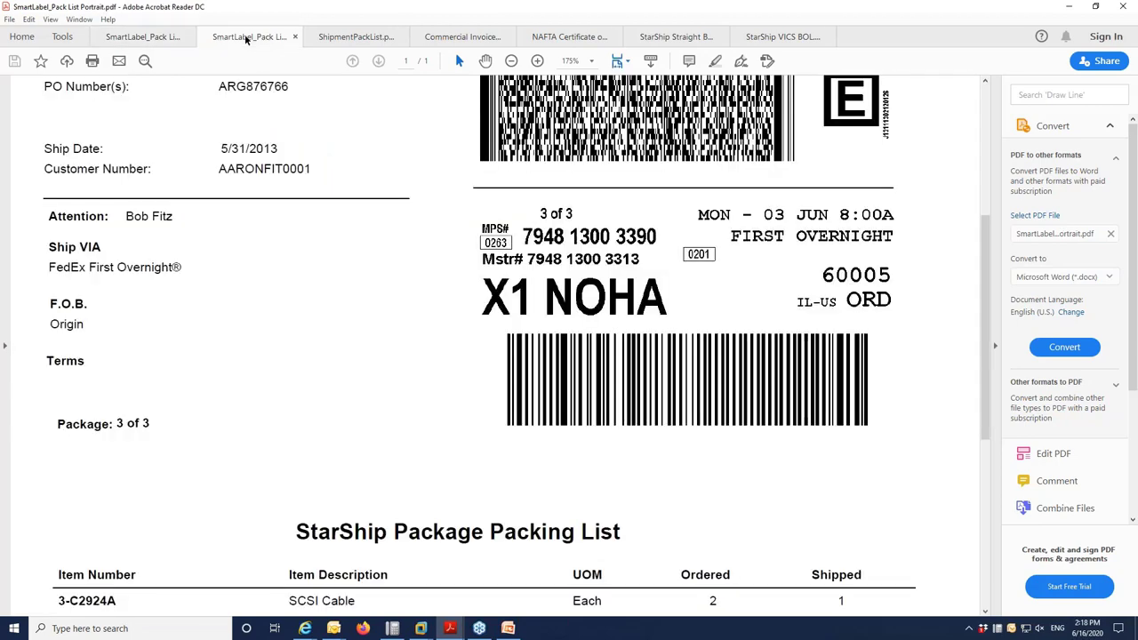
scroll(911, 420, up, 3)
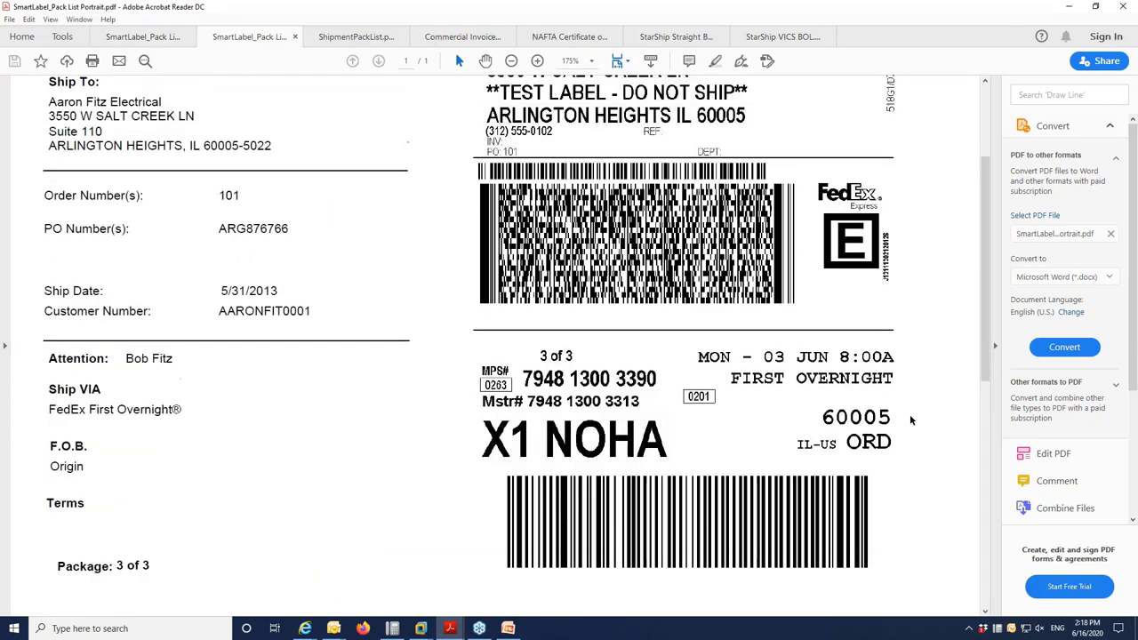
scroll(911, 420, up, 2)
scroll(302, 293, up, 1)
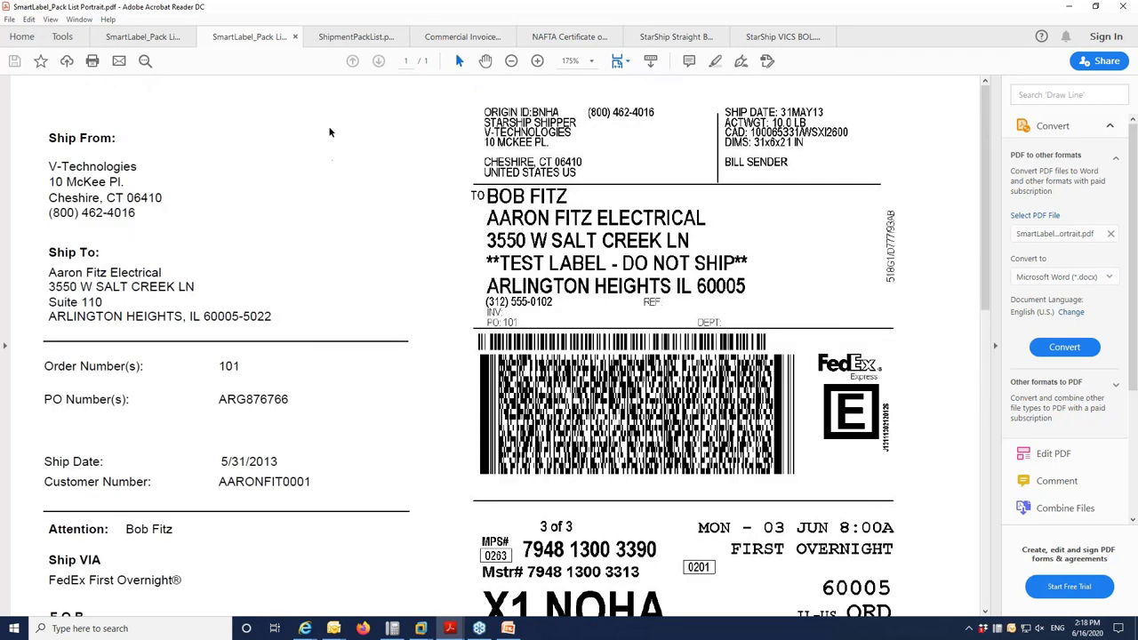
View ShipmentPackList.pdf, the commercial invoice and the NAFTA Certificate of Origin
click(351, 42)
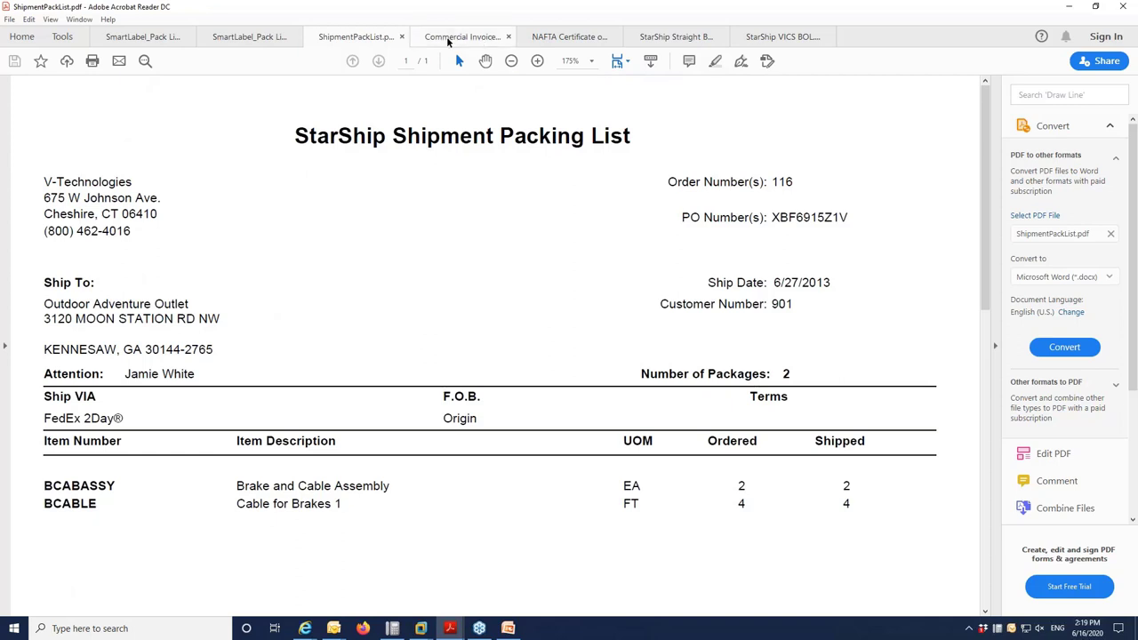
click(453, 37)
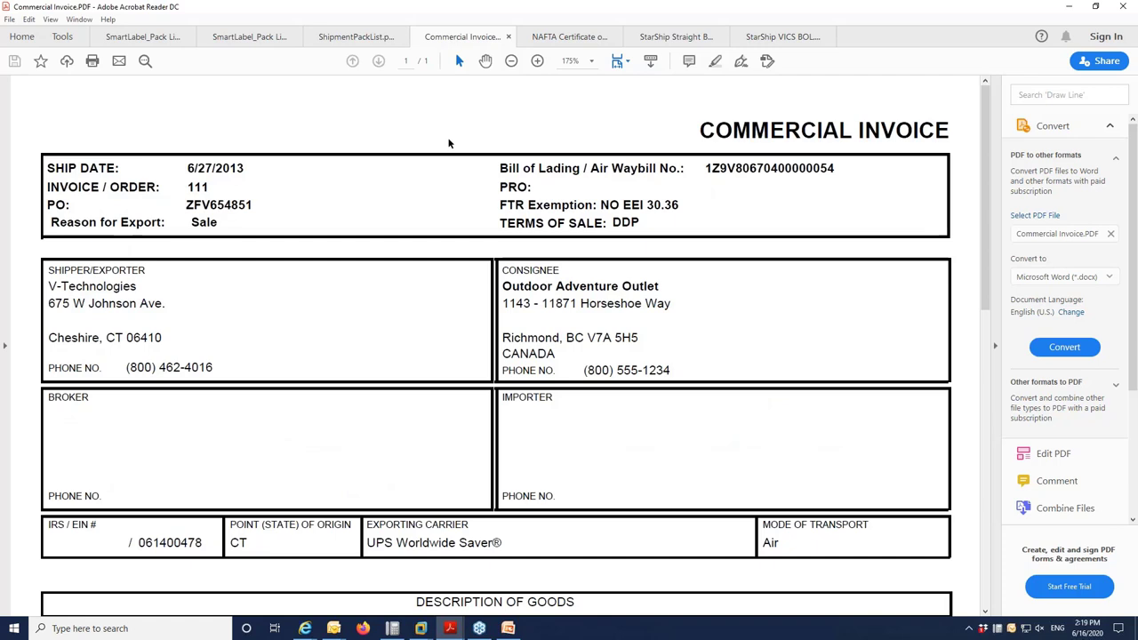
click(564, 38)
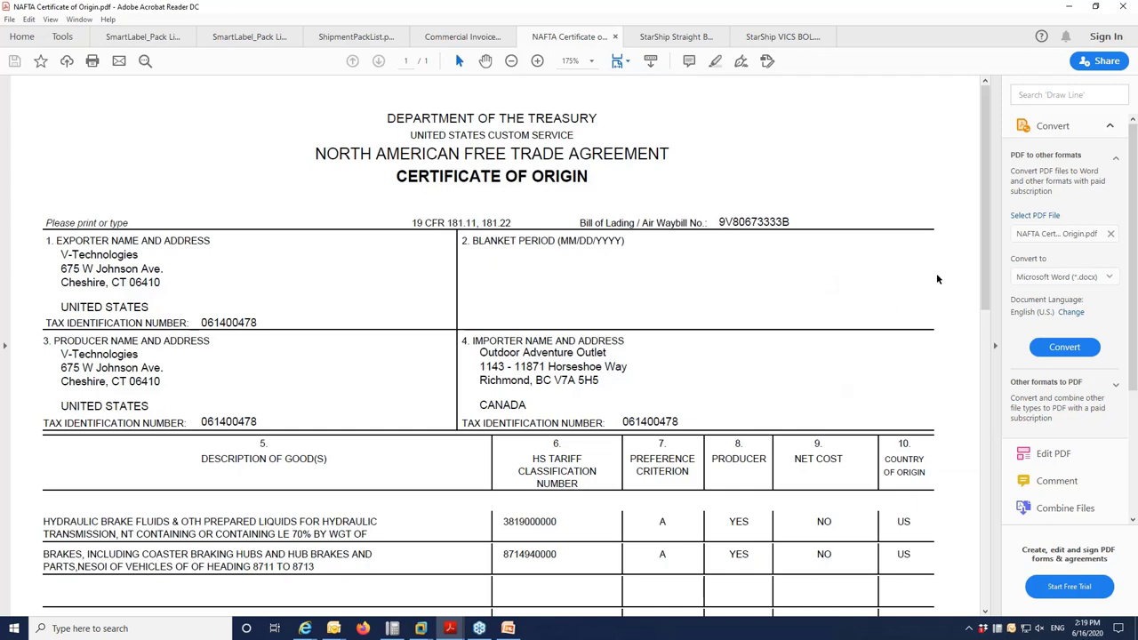
View the StarShip Straight BOL and VICS BOL PDFs, then minimize Acrobat Reader
click(695, 42)
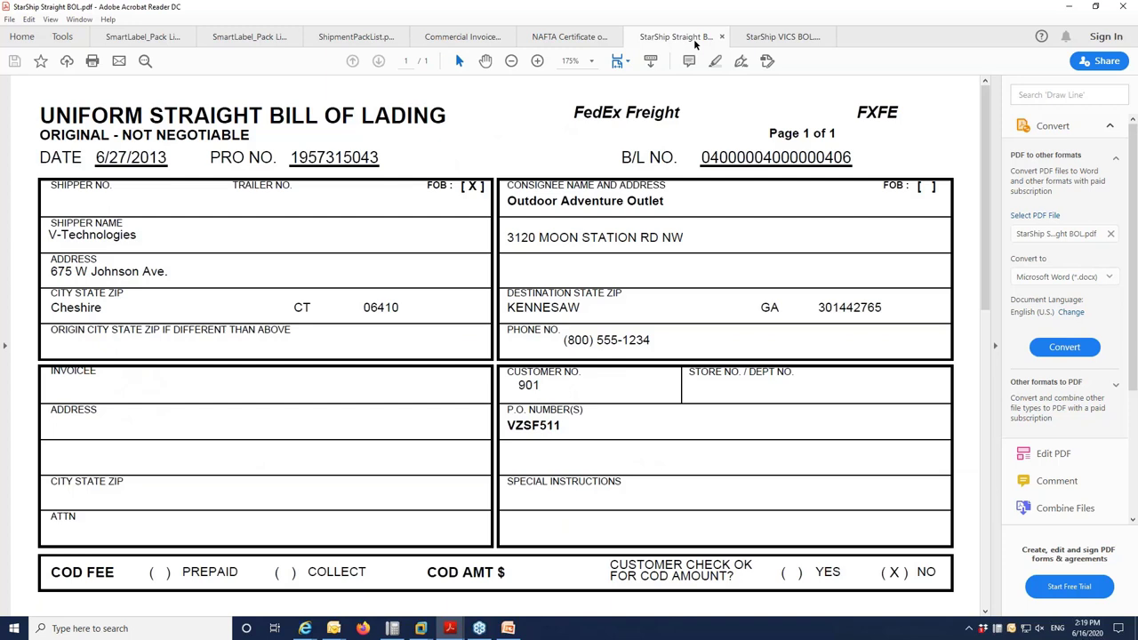
click(768, 39)
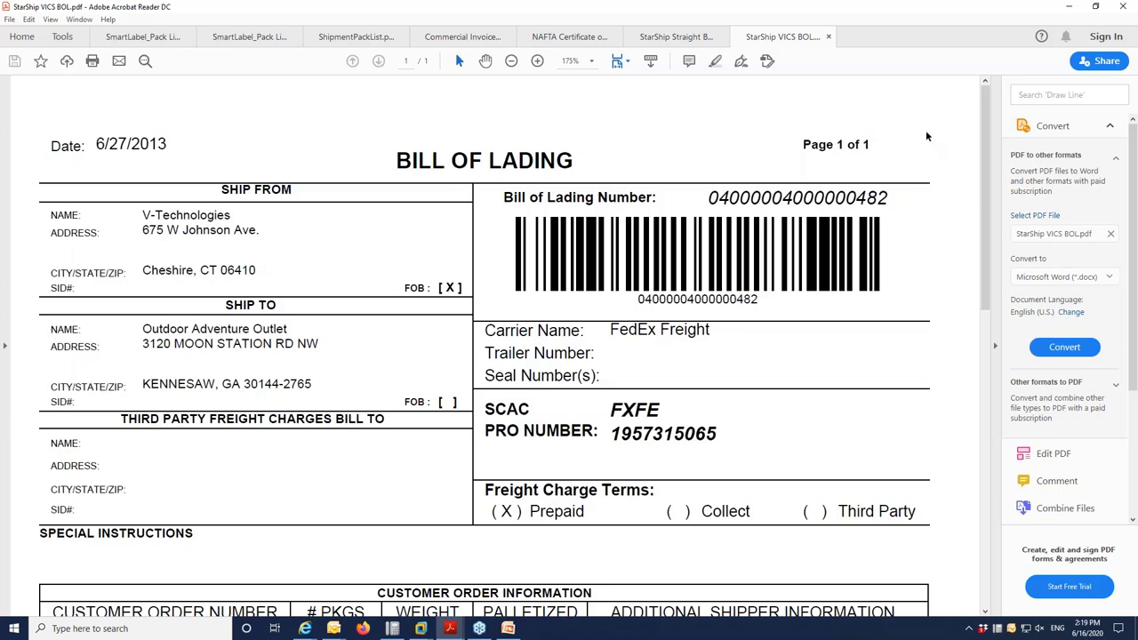
click(1071, 7)
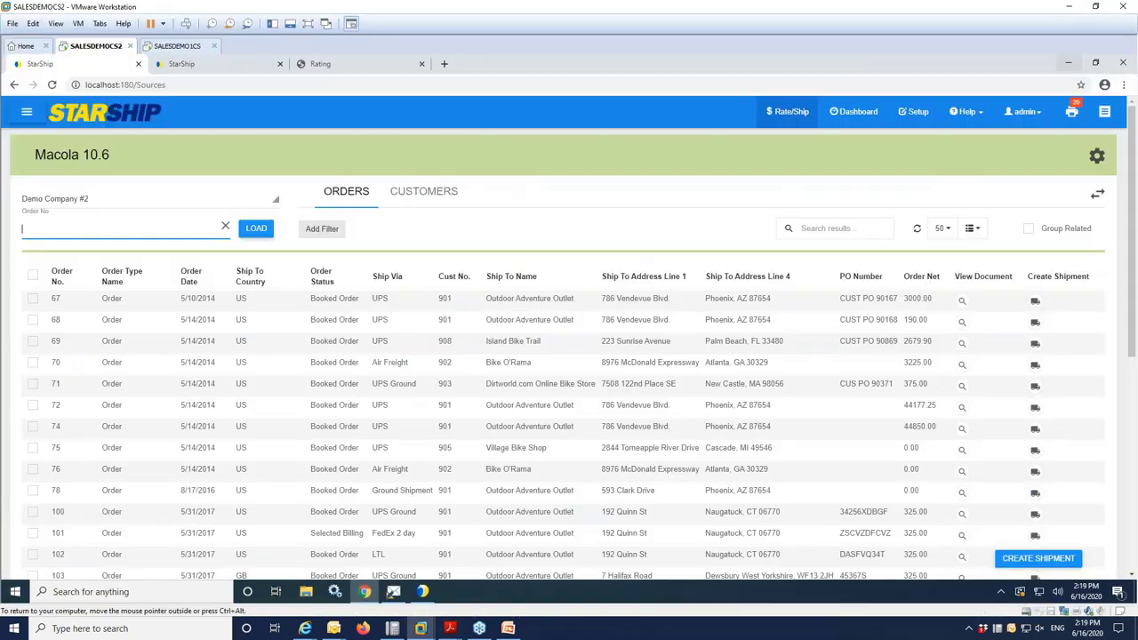
In Template Customizer, open the Bill Of Lading 'Straight' template in Template Designer
click(1069, 63)
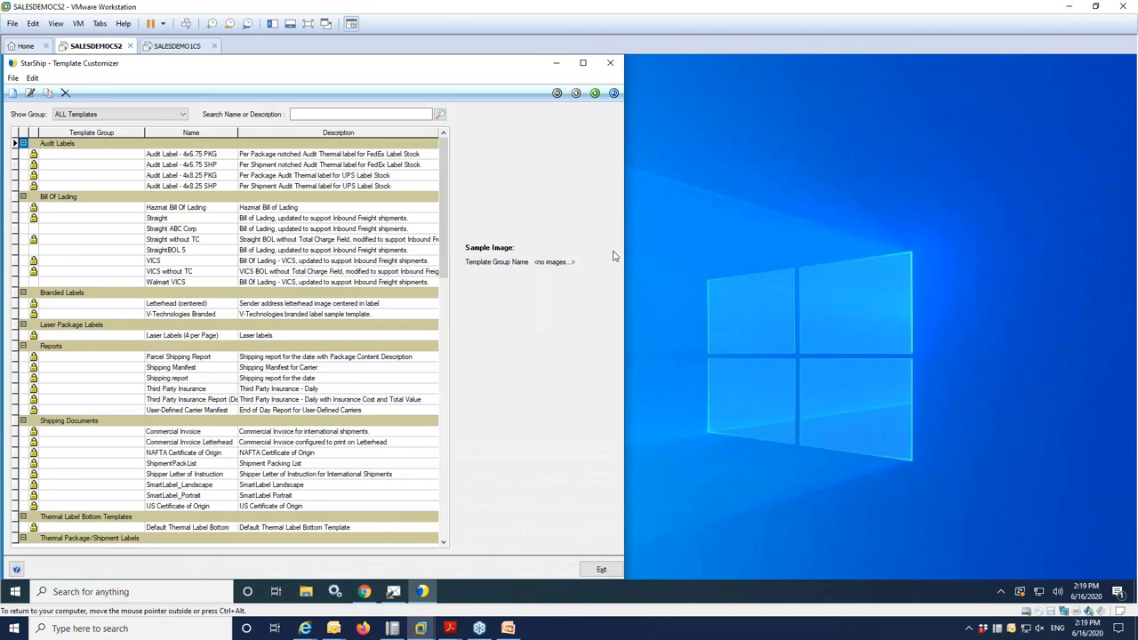
click(185, 219)
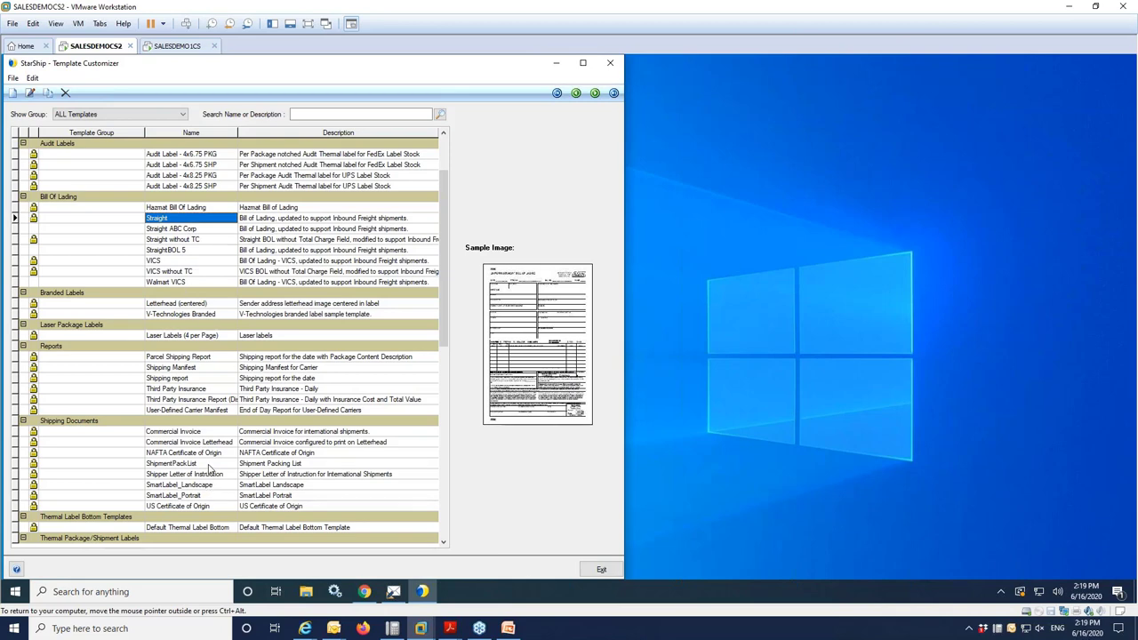
double_click(163, 219)
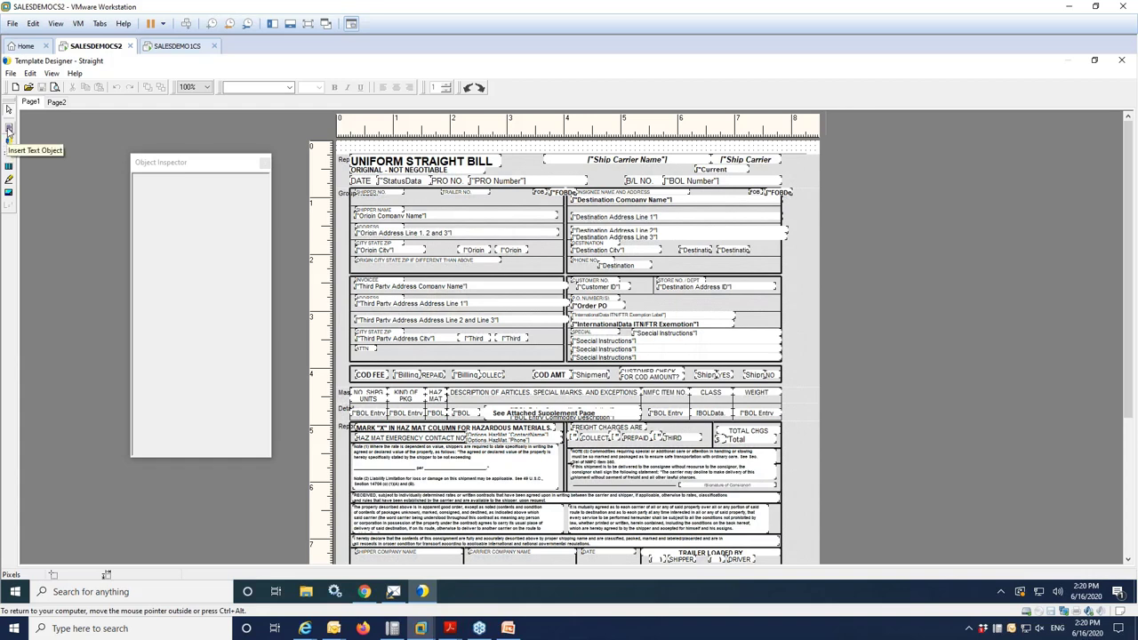
double_click(477, 488)
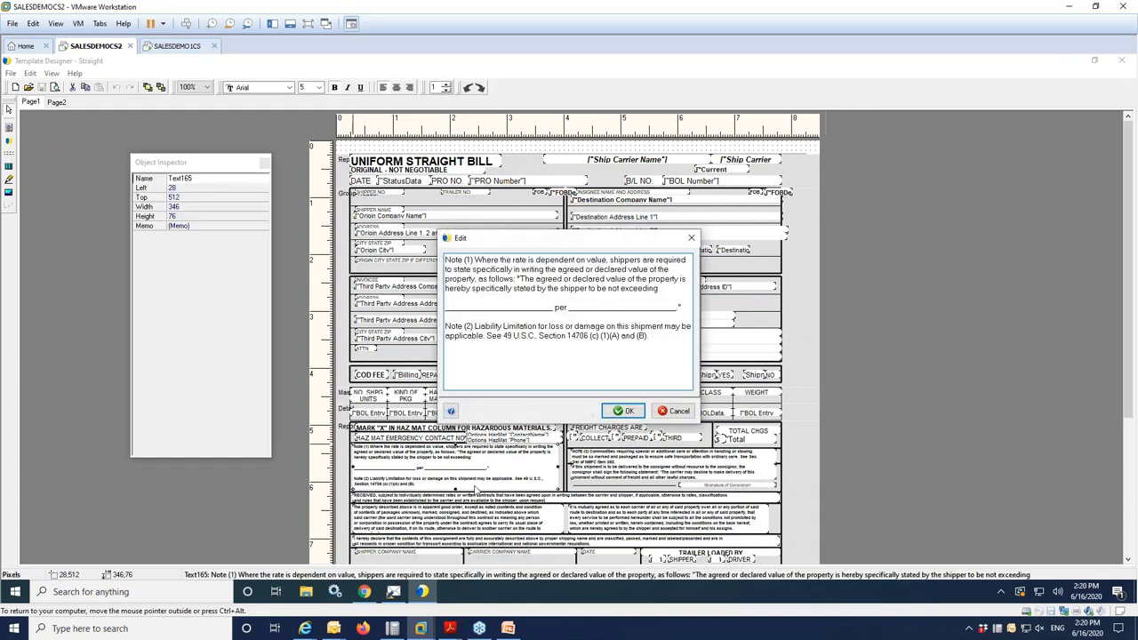
drag(665, 339, 445, 258)
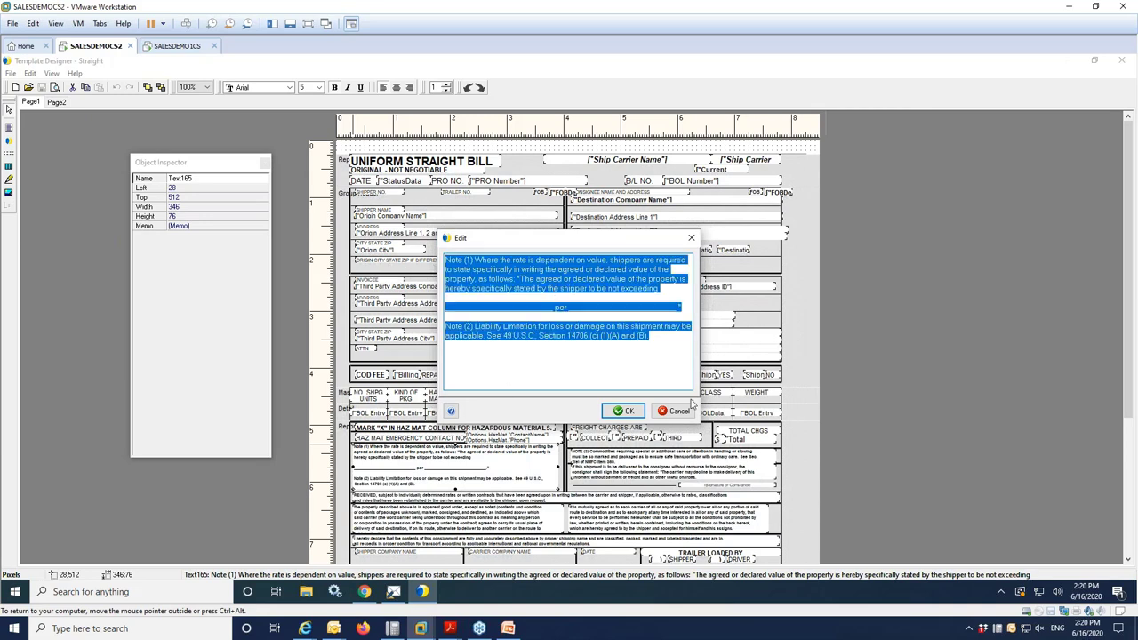
click(680, 411)
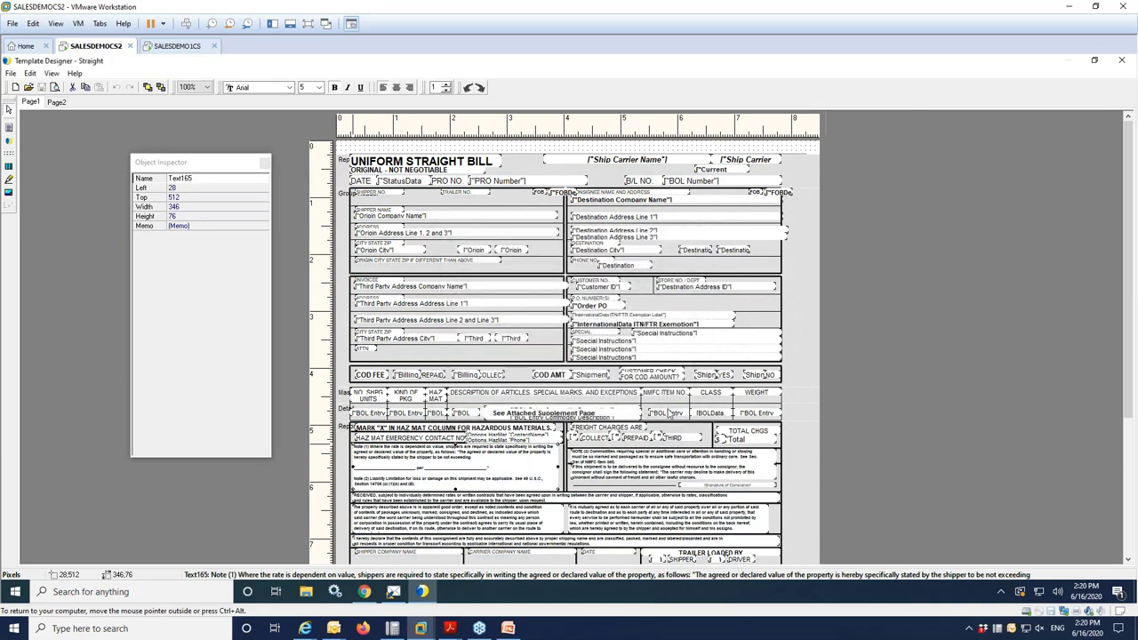
click(669, 418)
right_click(668, 418)
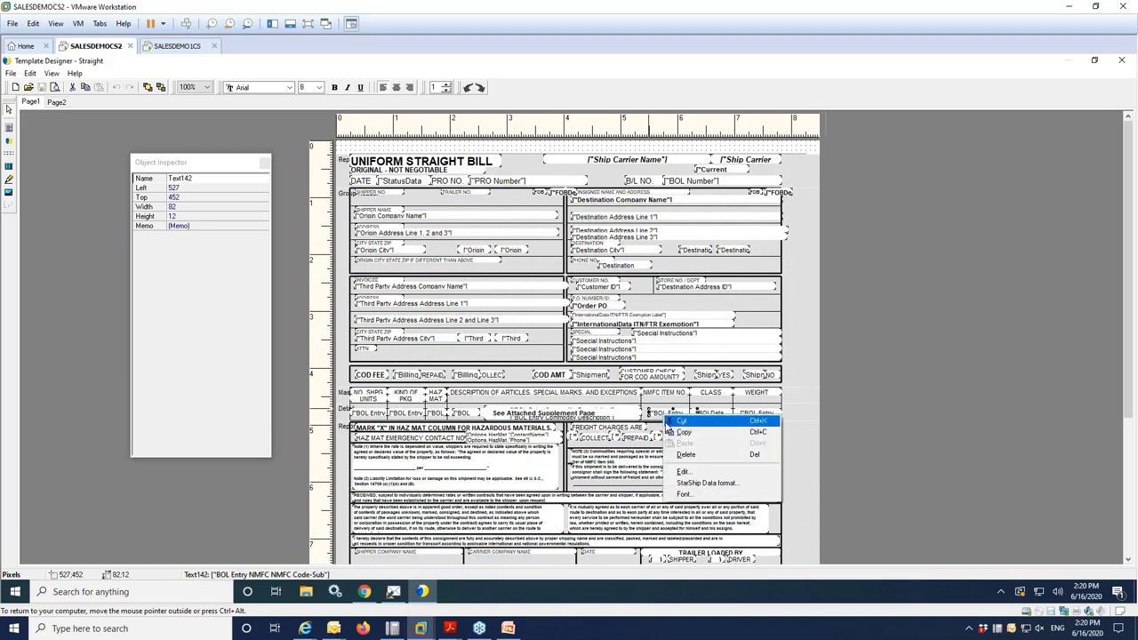
click(679, 474)
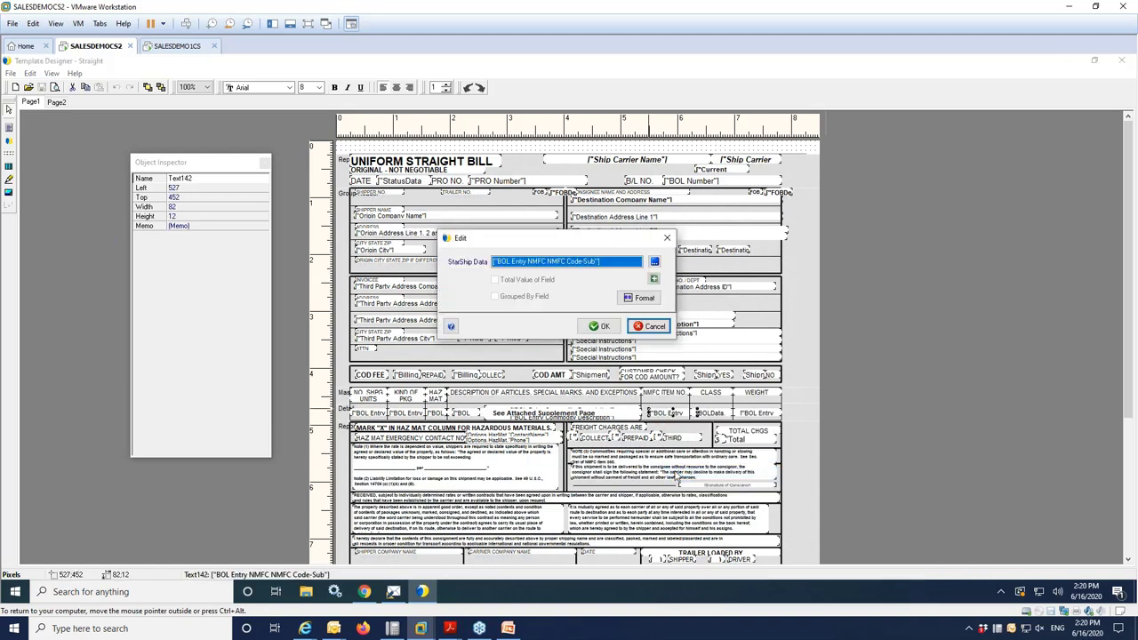
click(655, 263)
click(649, 241)
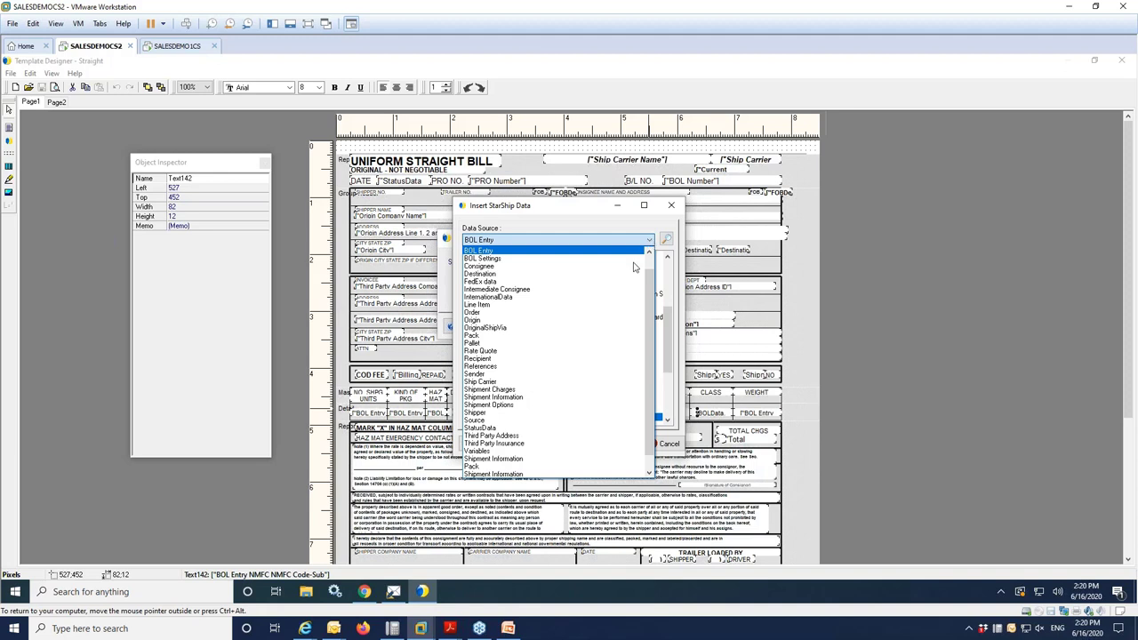
click(609, 305)
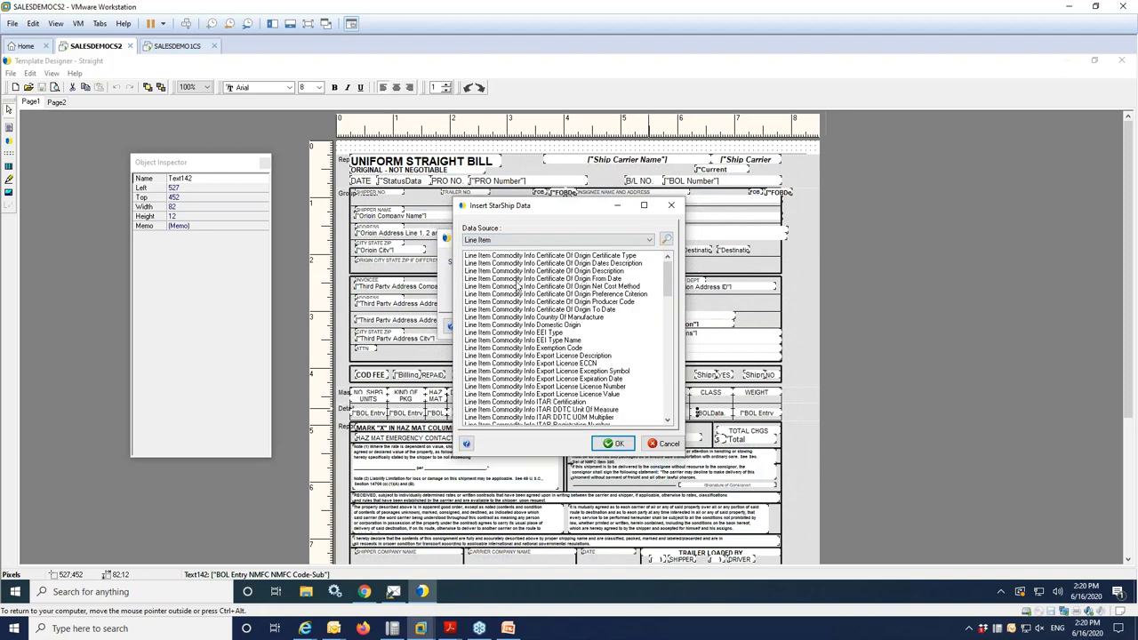
drag(664, 298, 650, 412)
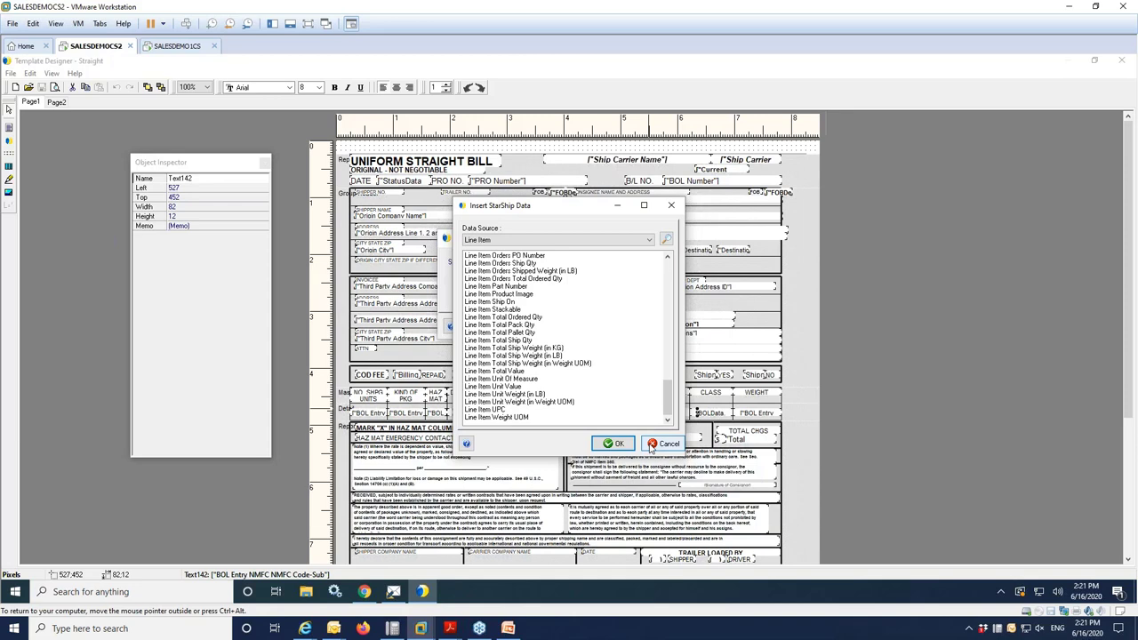
click(652, 444)
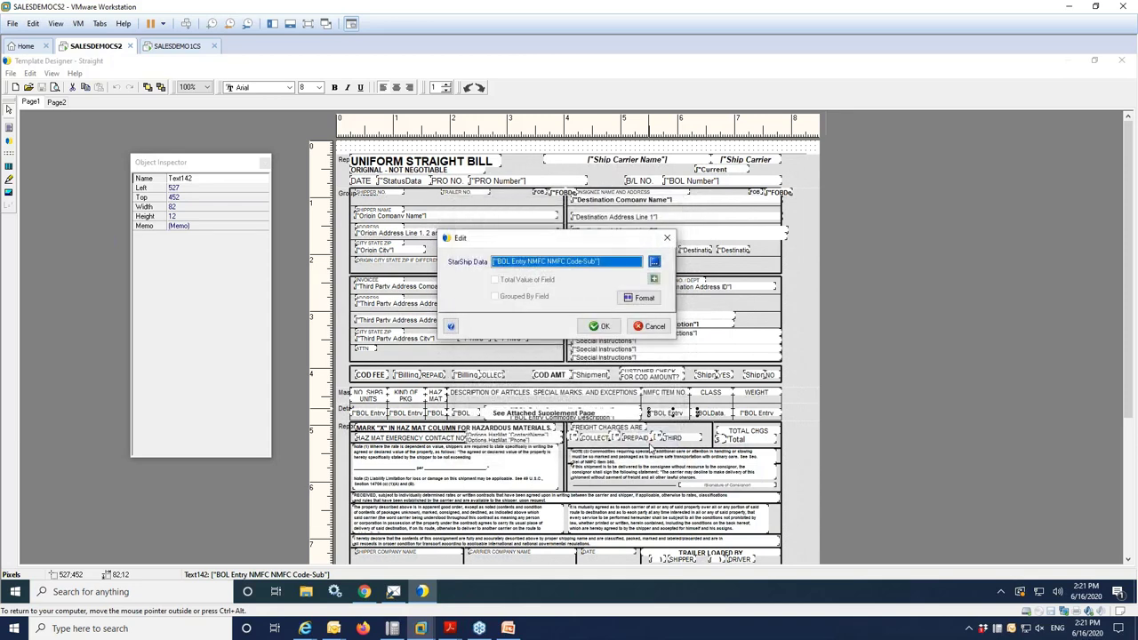
click(654, 327)
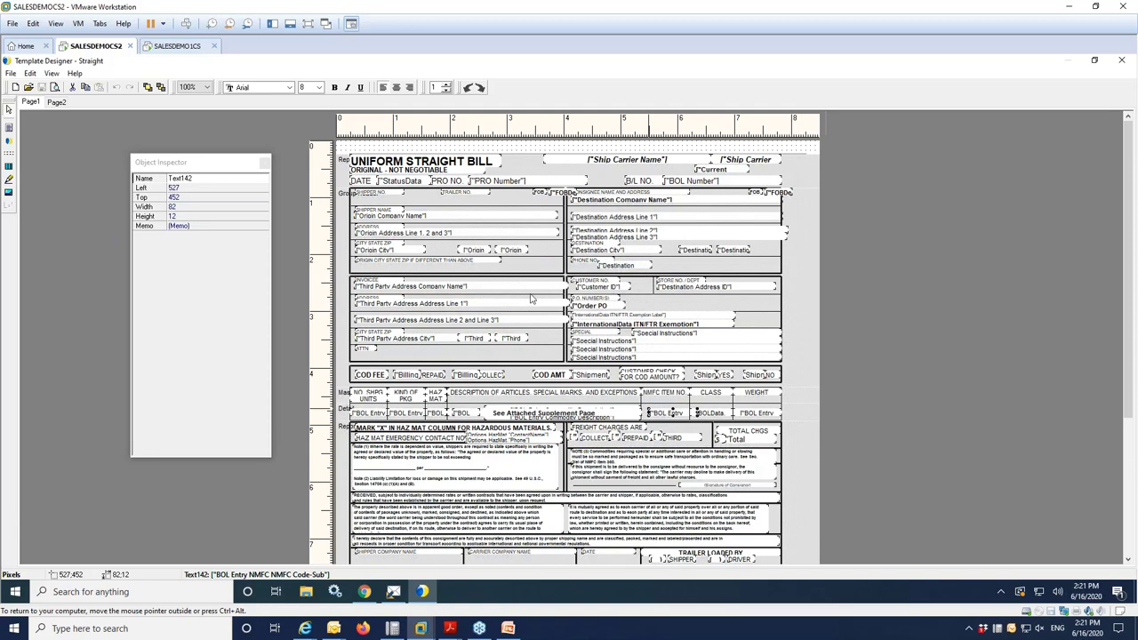
Start File > Save As, cancel it, and close the Straight template designer
click(11, 74)
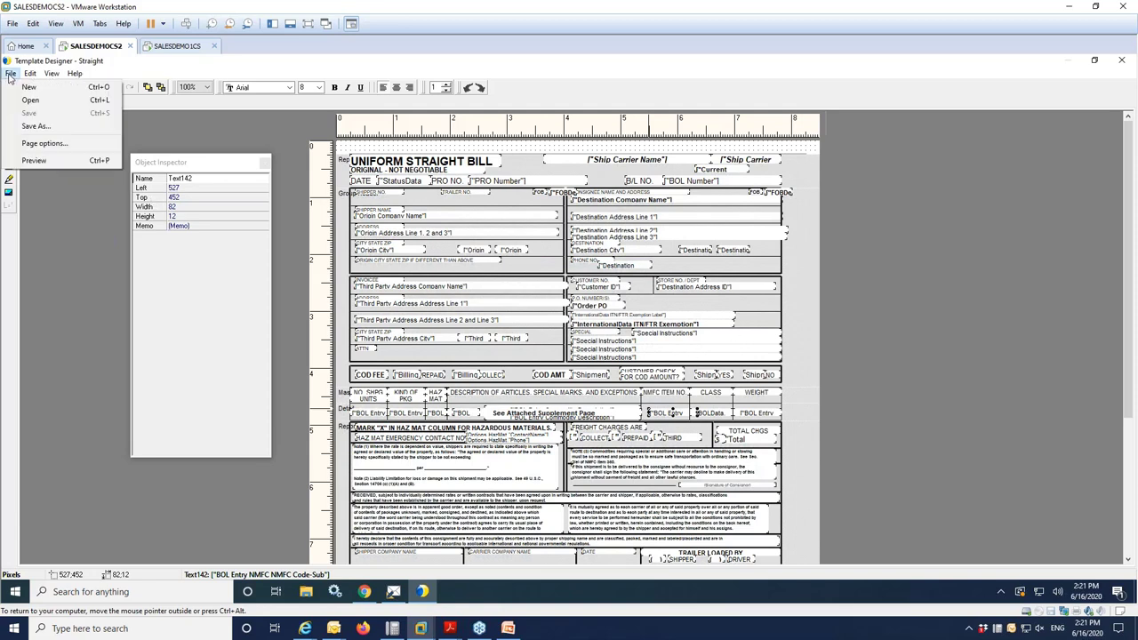
click(28, 129)
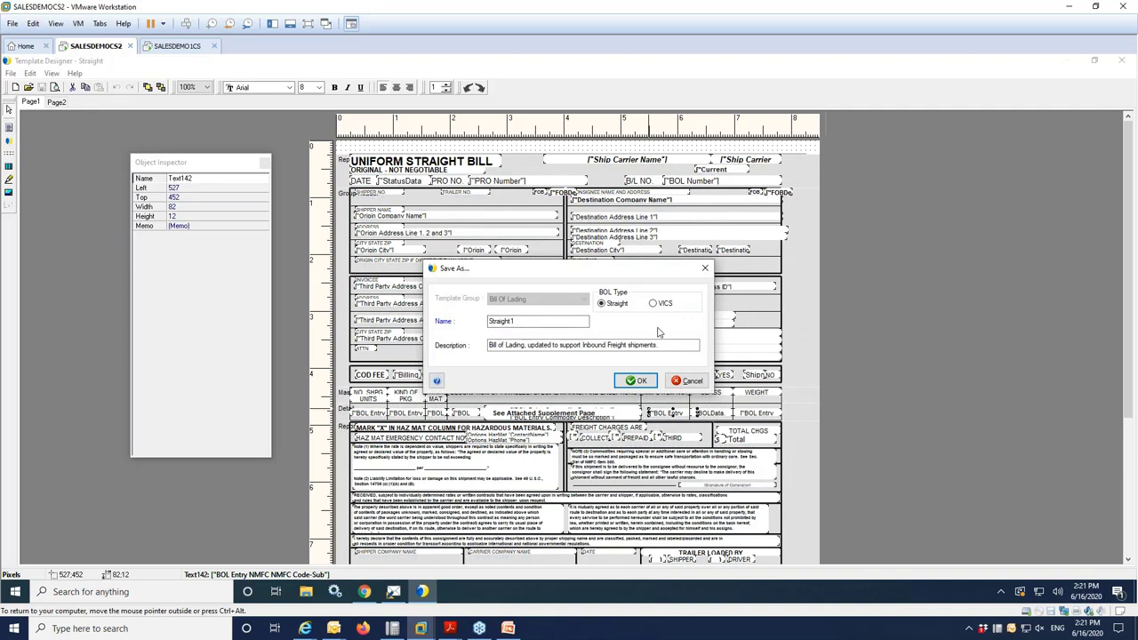
click(678, 380)
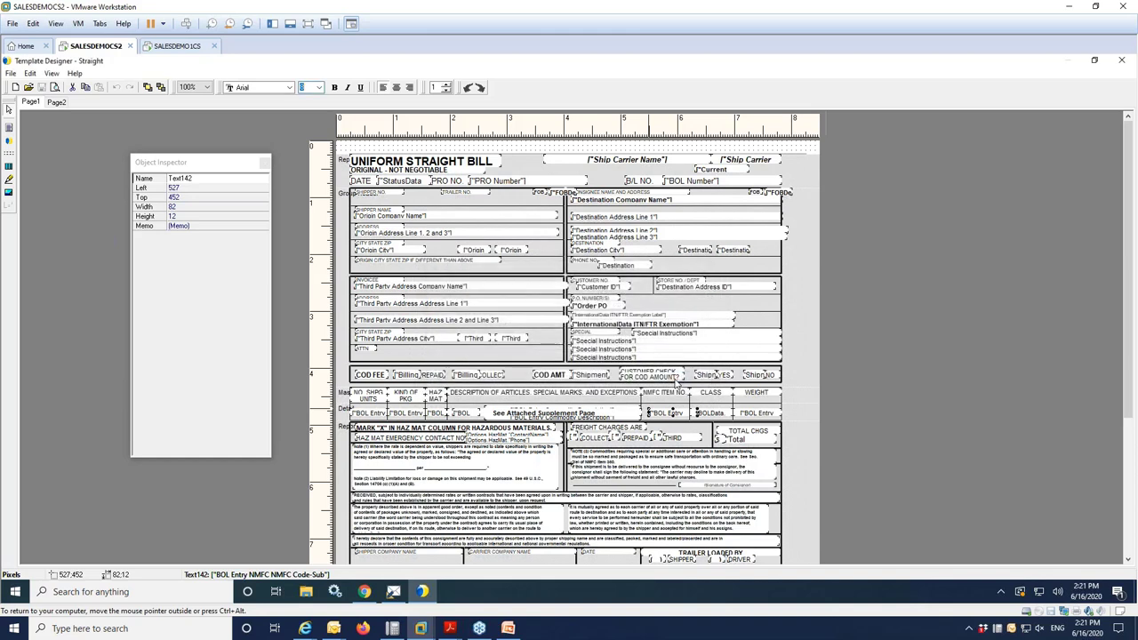
click(1121, 62)
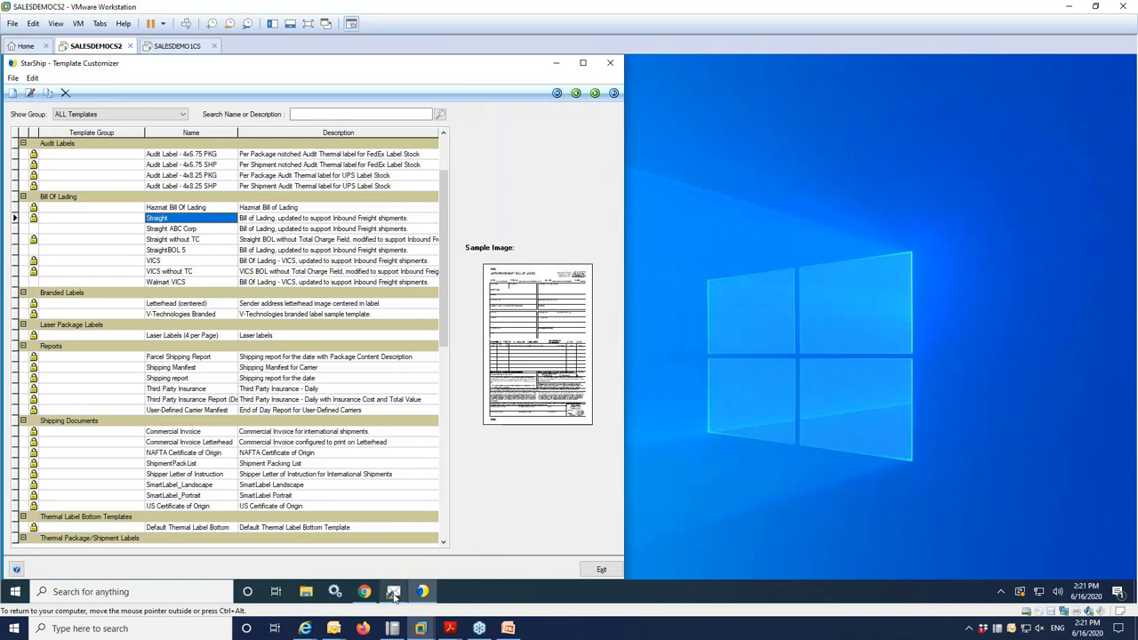
Restore the Ship Notification - Parcel designer and browse the international broker shipment fields
mouse_move(394, 595)
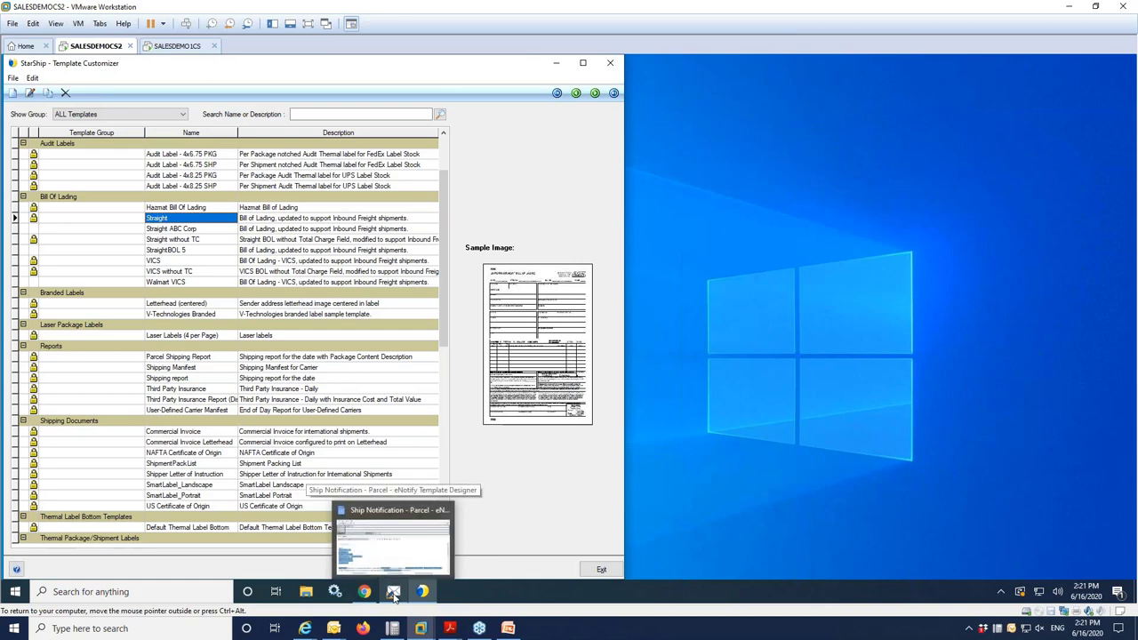
click(394, 564)
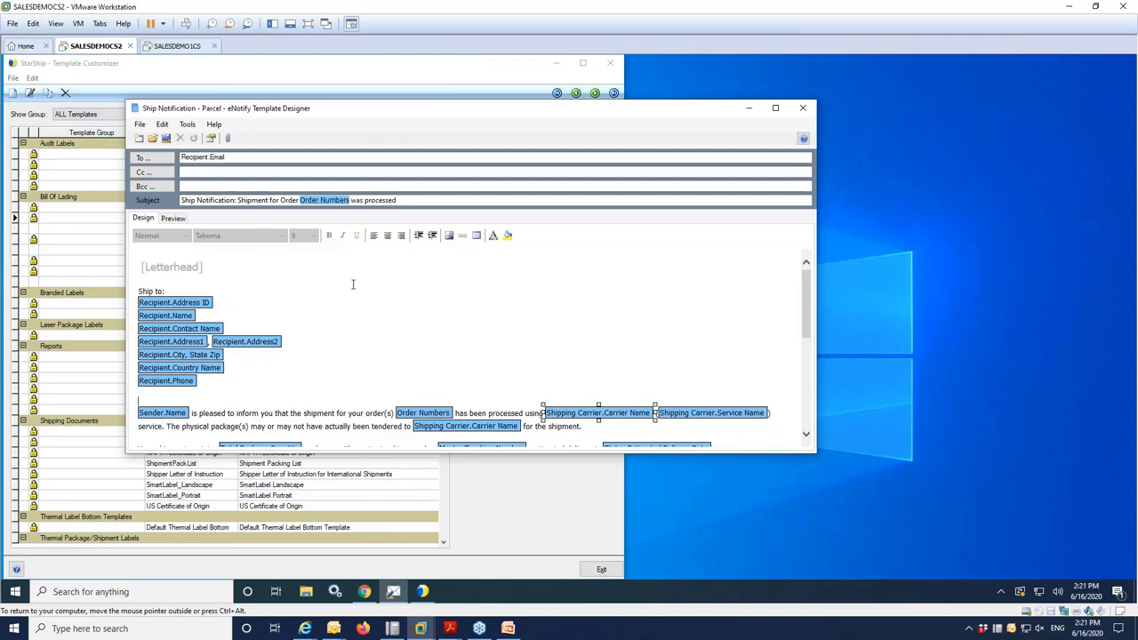
right_click(310, 262)
mouse_move(314, 281)
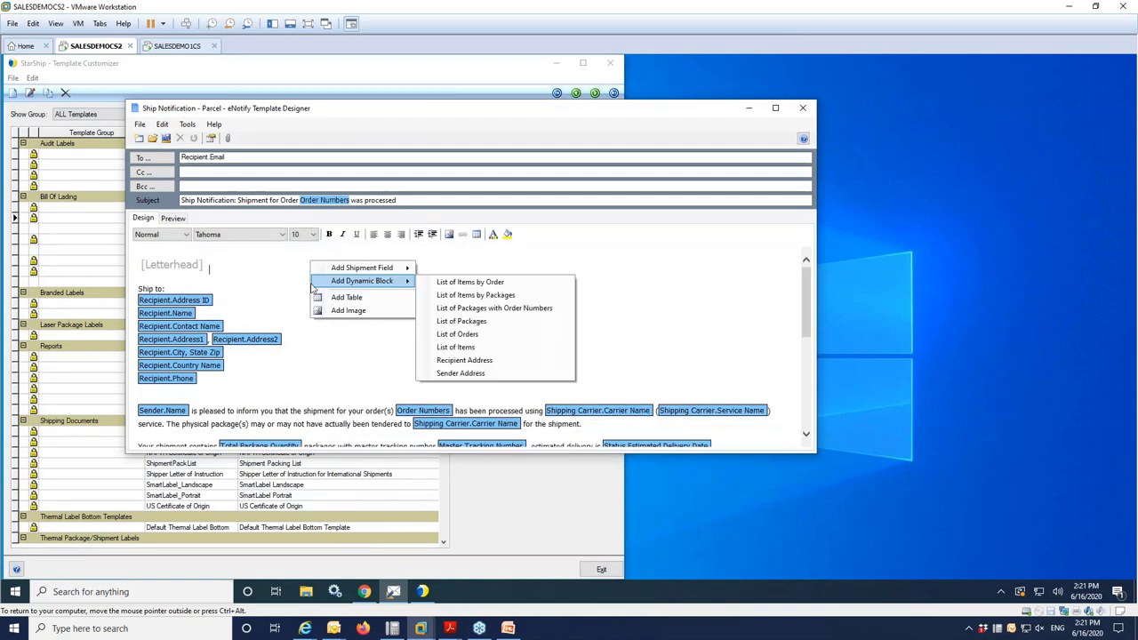
mouse_move(394, 273)
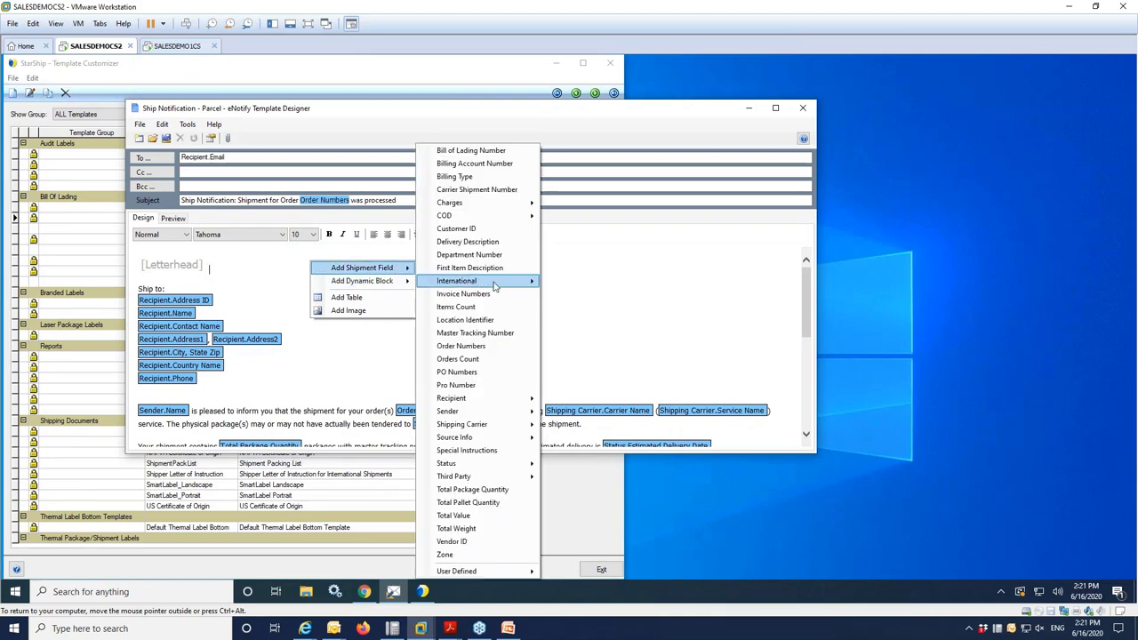
mouse_move(494, 284)
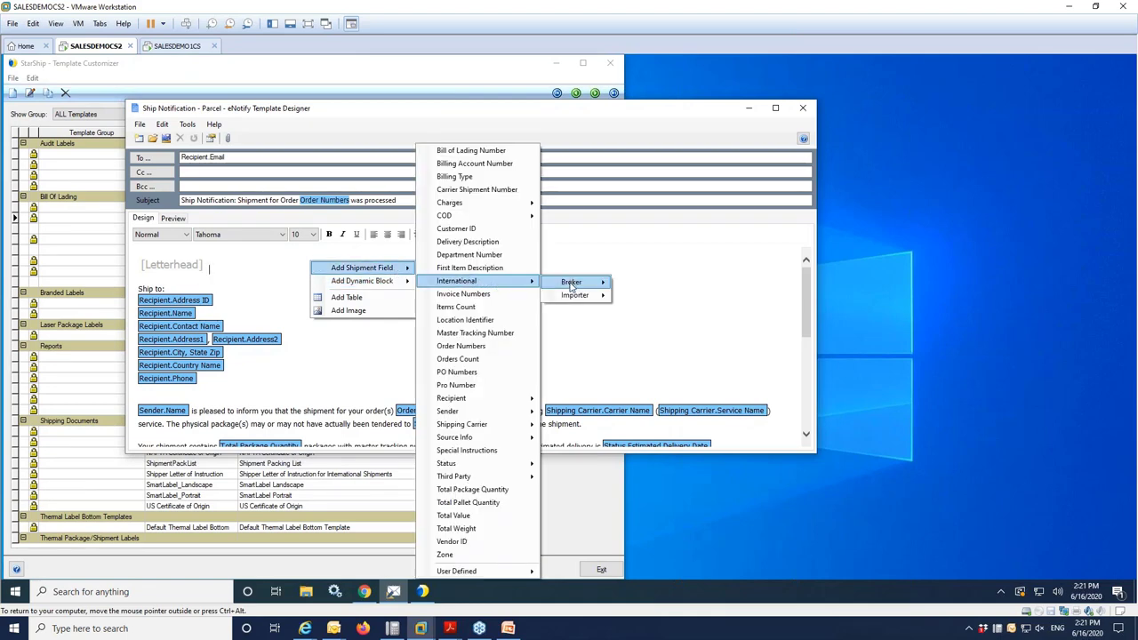
click(610, 258)
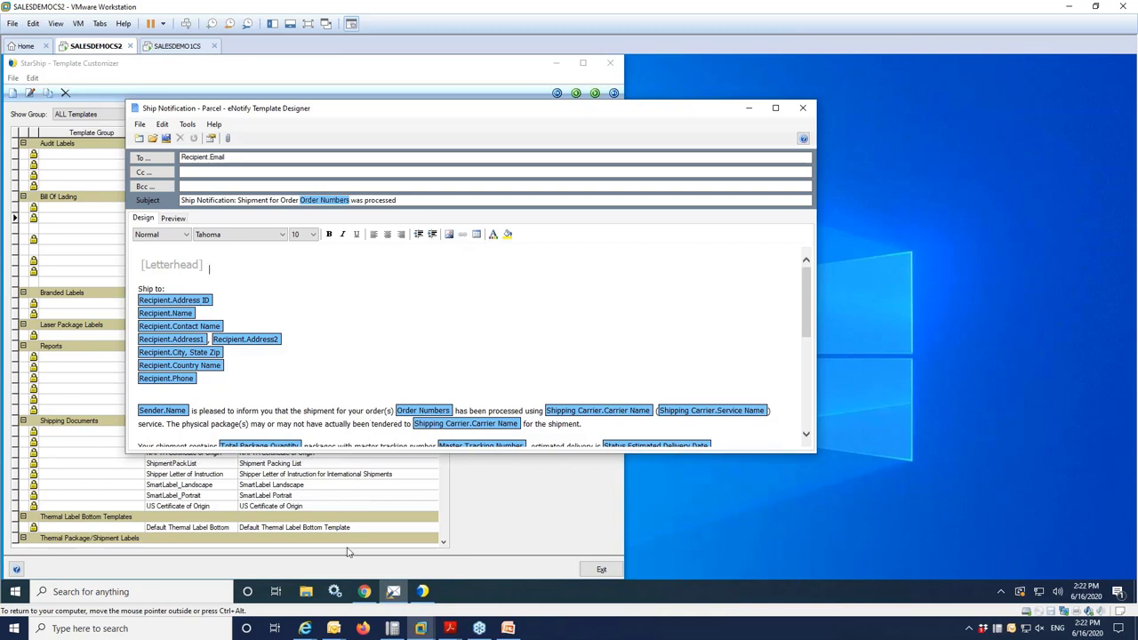
Preview the sample Ship Notification email in Outlook, then minimize it
mouse_move(335, 628)
click(412, 597)
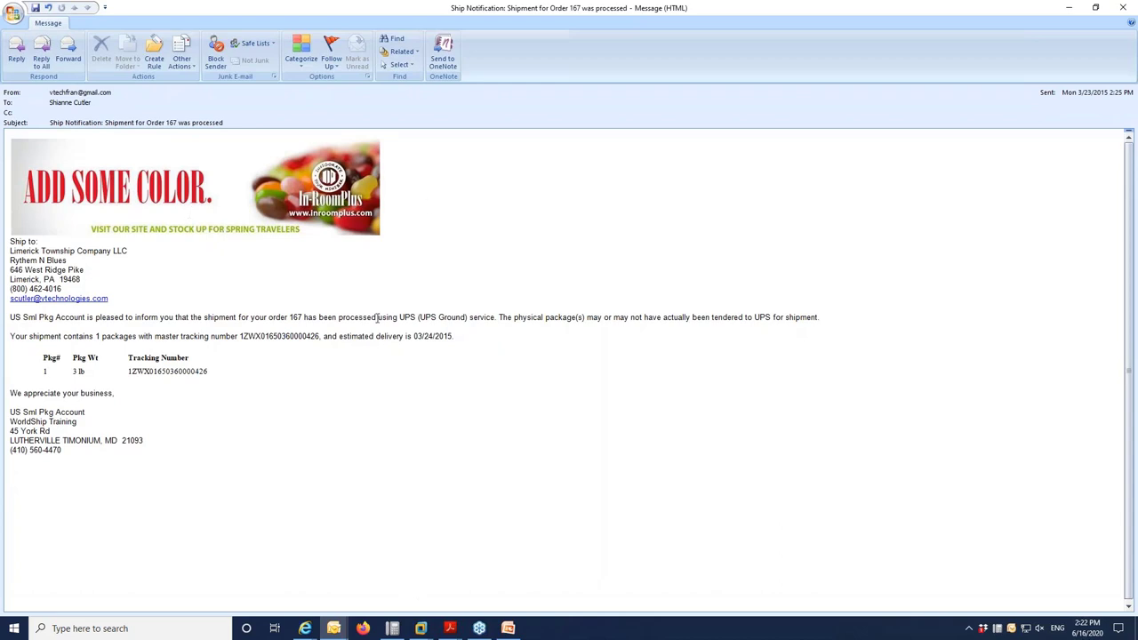
click(1069, 8)
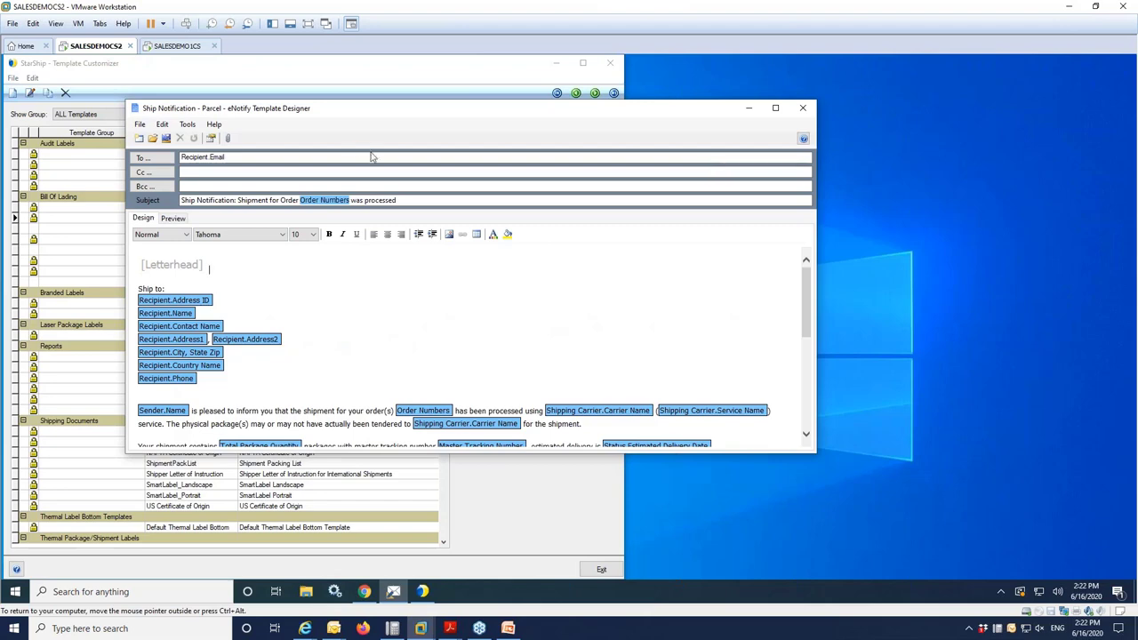
Begin adding a shipment-data attachment with Source Carrier BOL, then cancel the Add New Attachment dialog
click(228, 138)
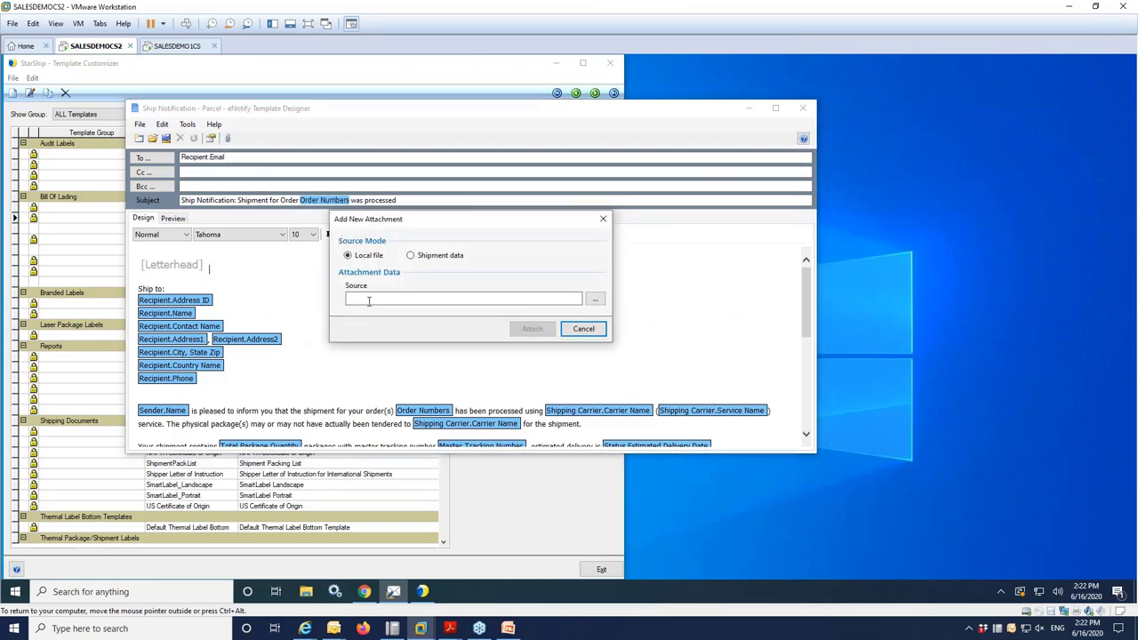
click(410, 256)
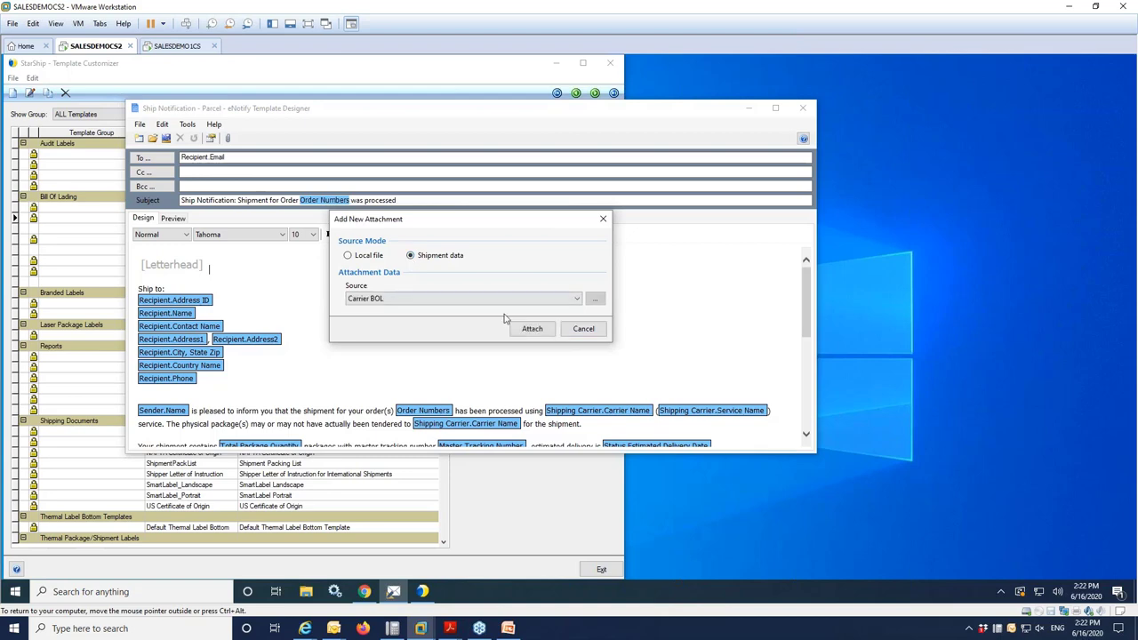
click(576, 300)
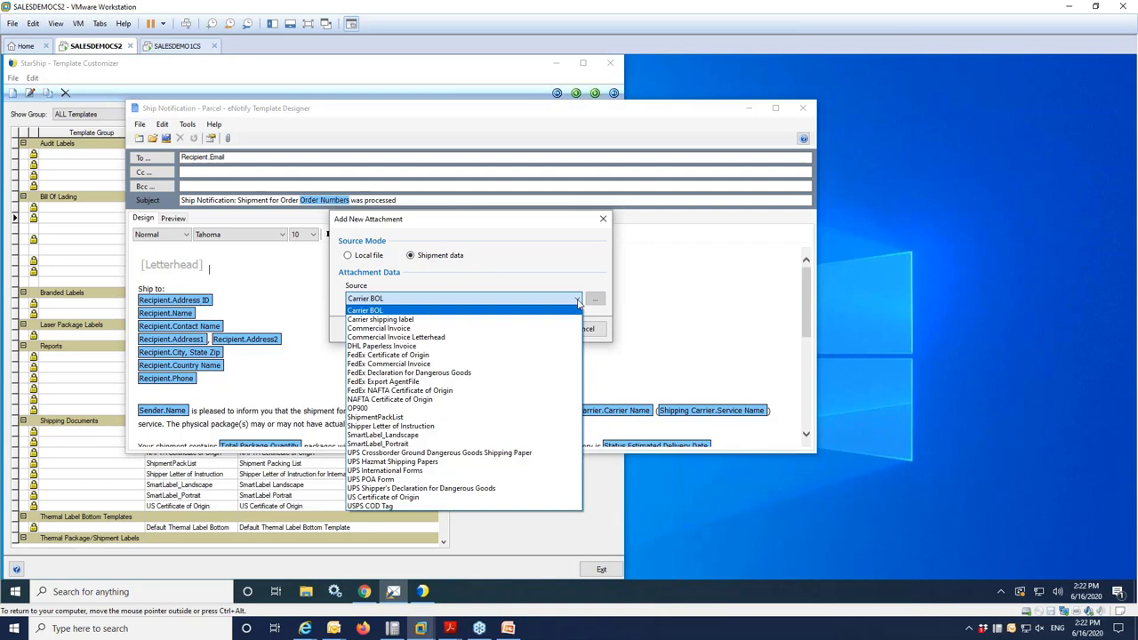
click(570, 271)
click(583, 328)
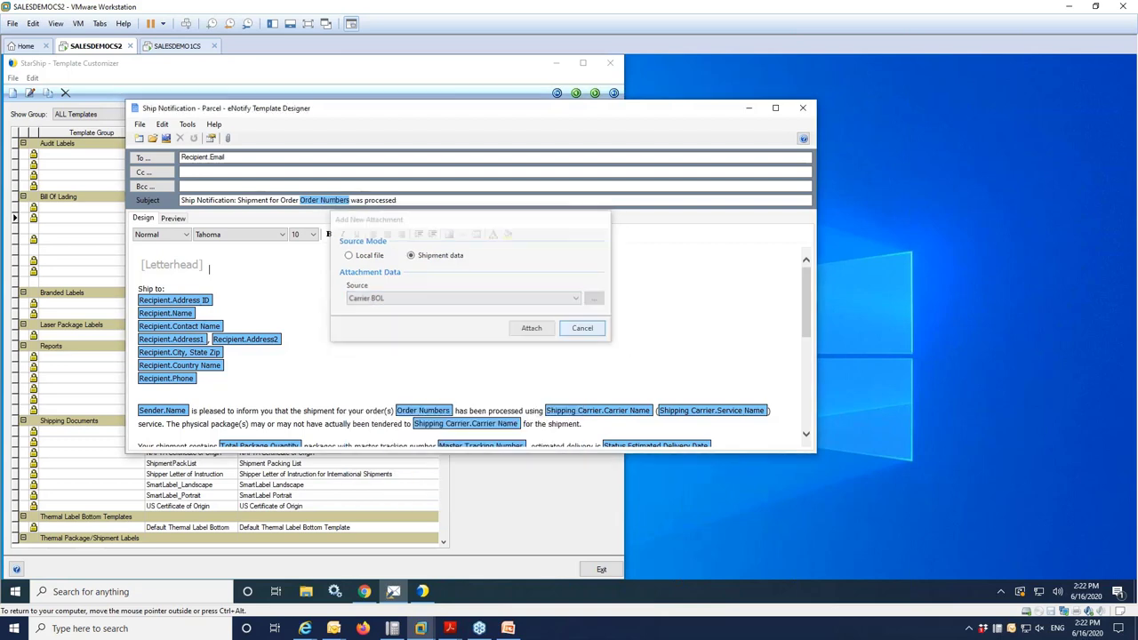
click(211, 138)
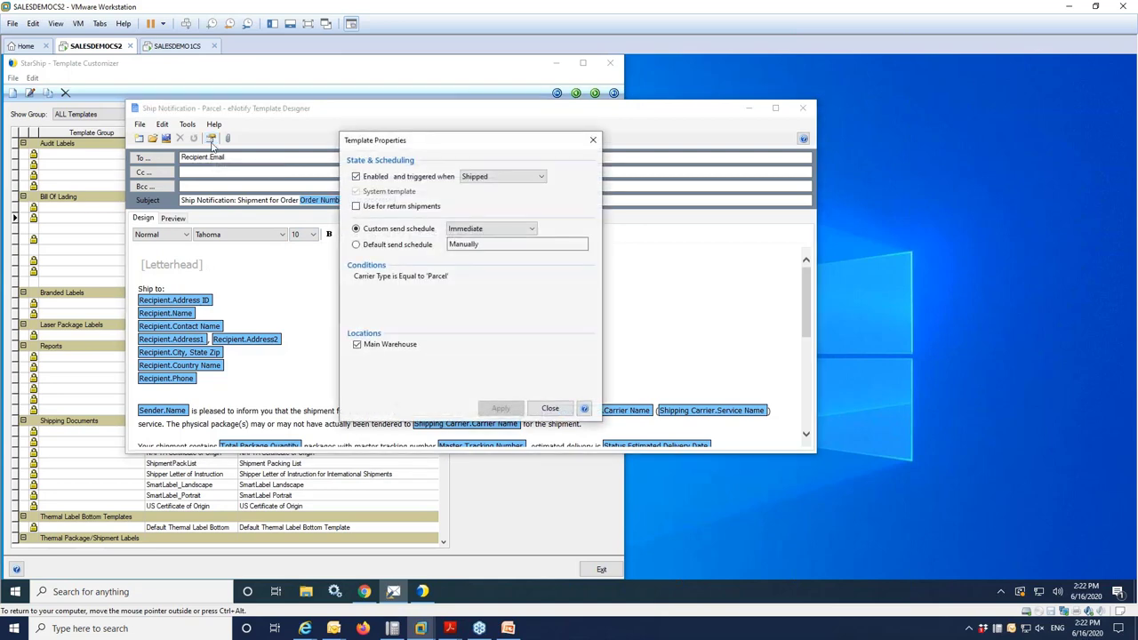
click(531, 229)
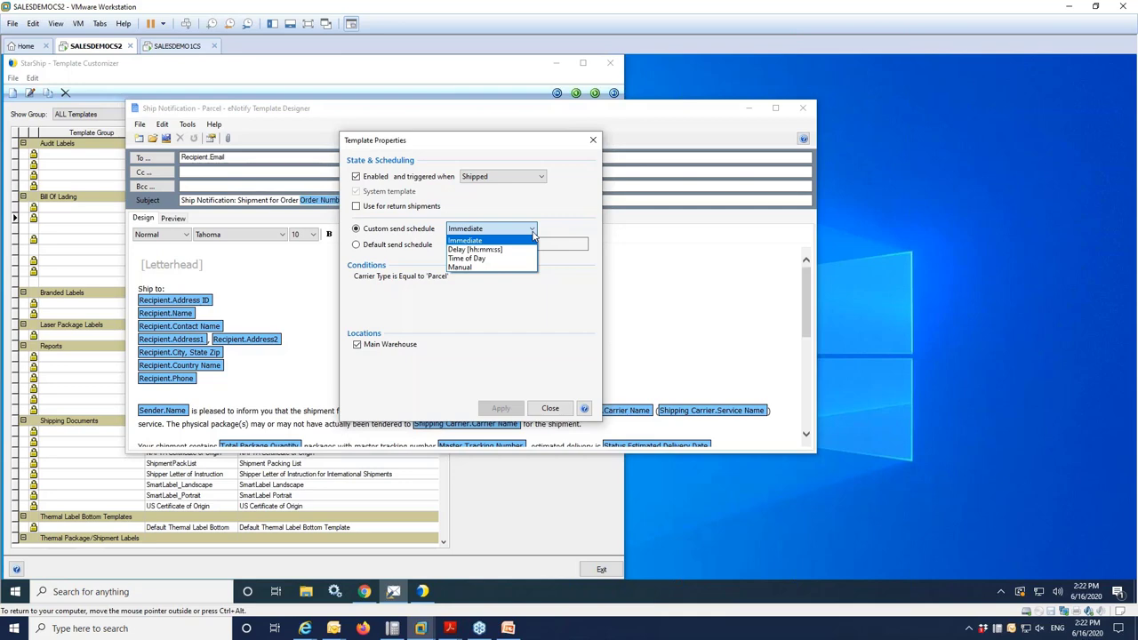
click(566, 311)
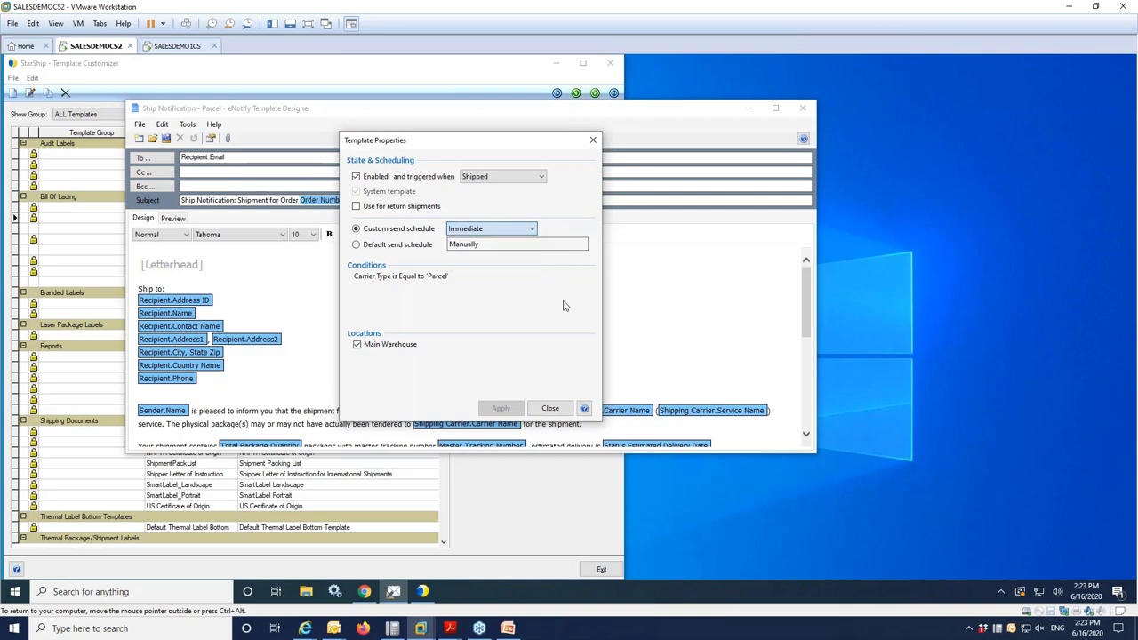
click(551, 409)
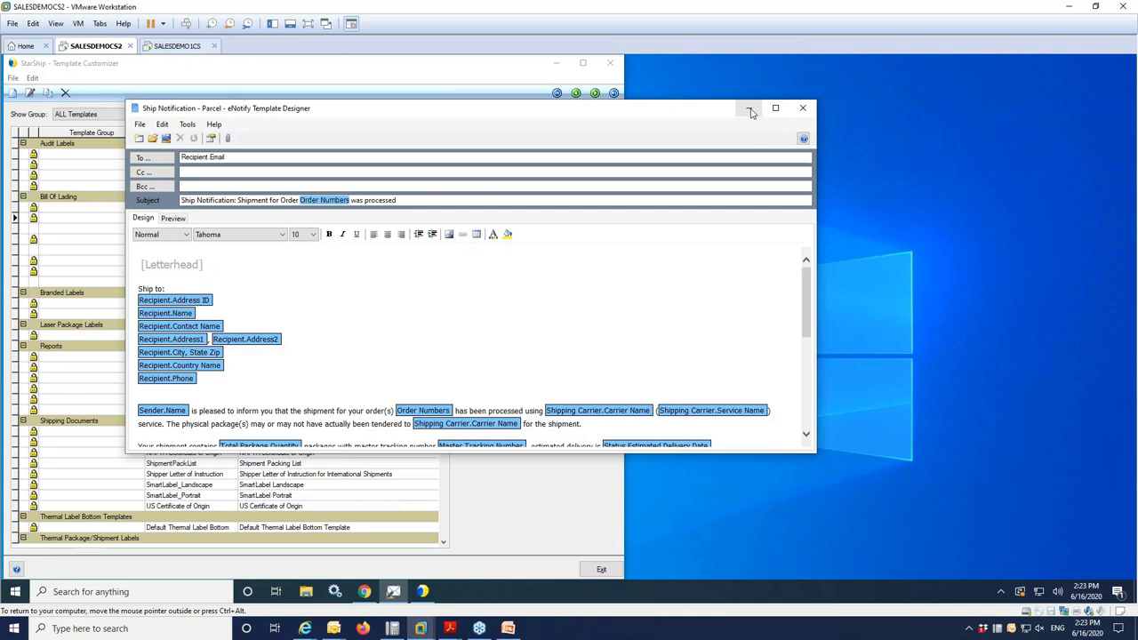
Minimize the eNotify Template Designer and return to the StarShip Dashboard tab in Chrome
click(749, 108)
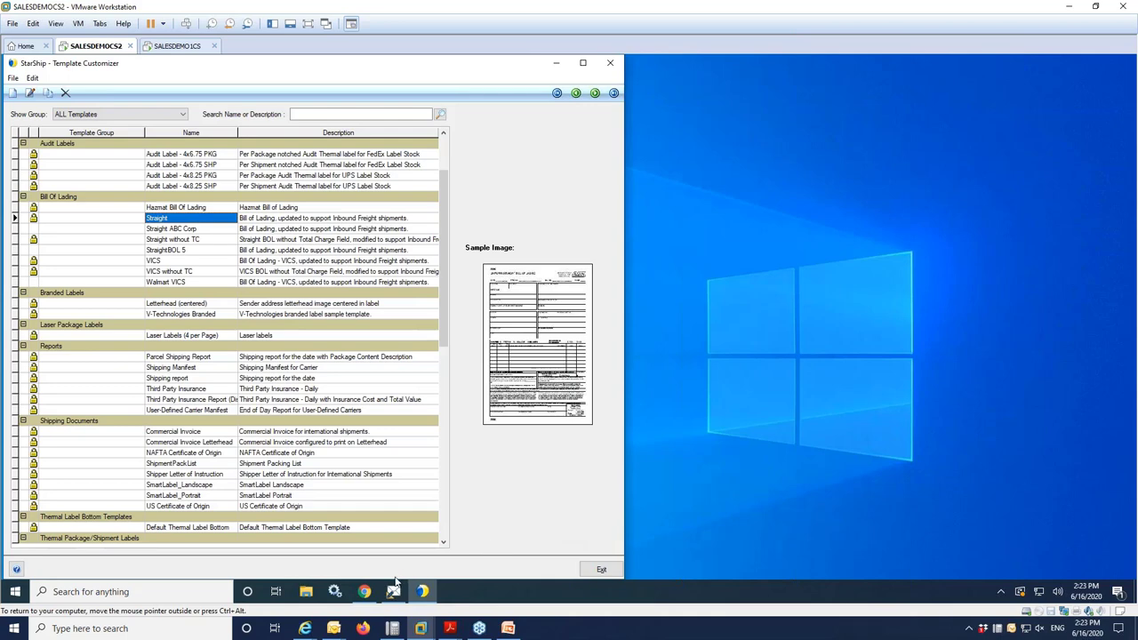
click(364, 594)
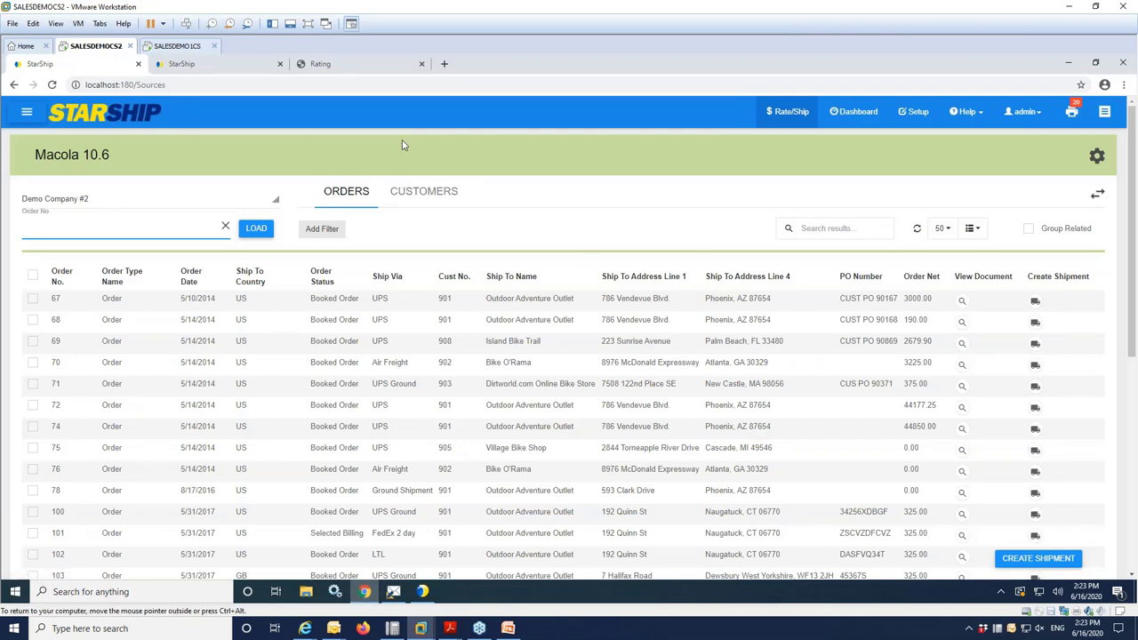
click(207, 65)
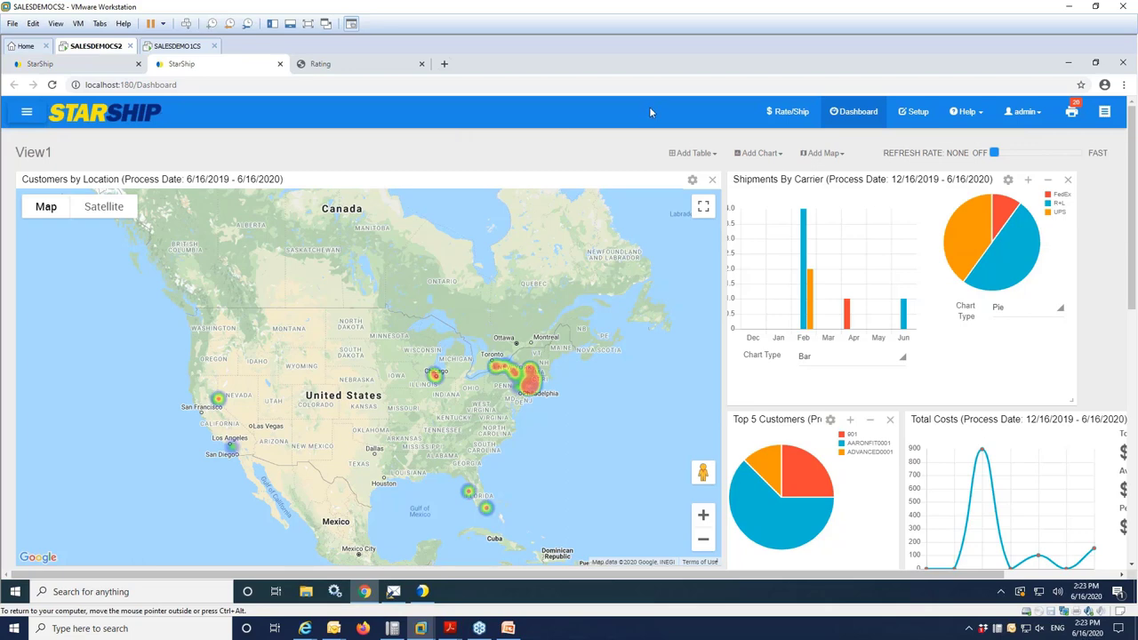
click(770, 153)
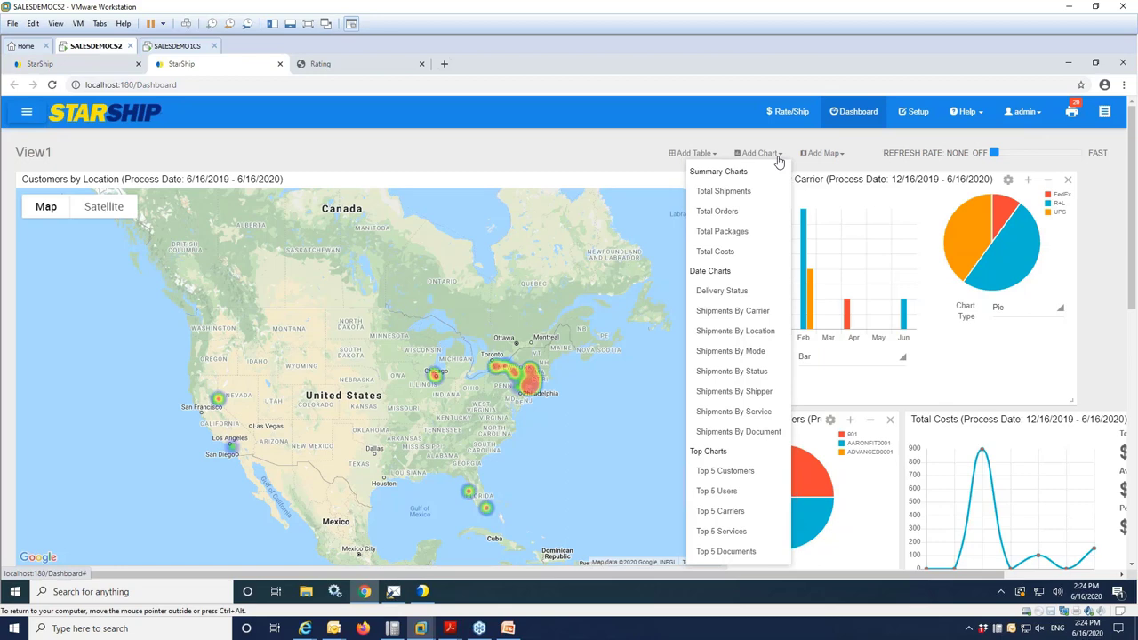
click(644, 150)
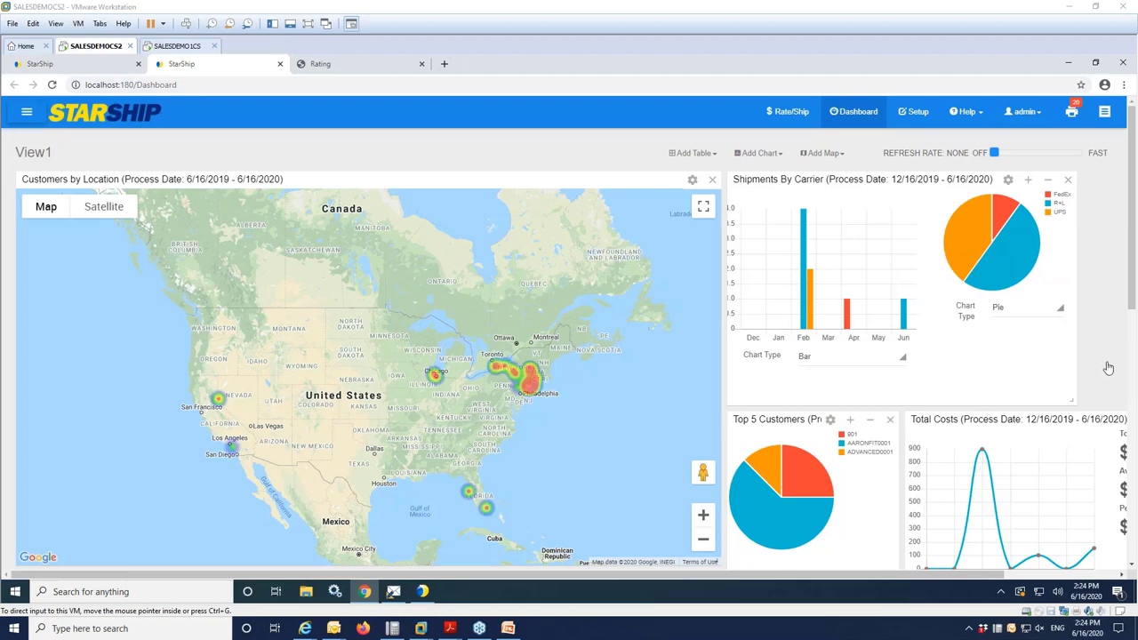
Scroll down to Shipment History and sort it by Status
click(1132, 330)
drag(1132, 330, 1116, 456)
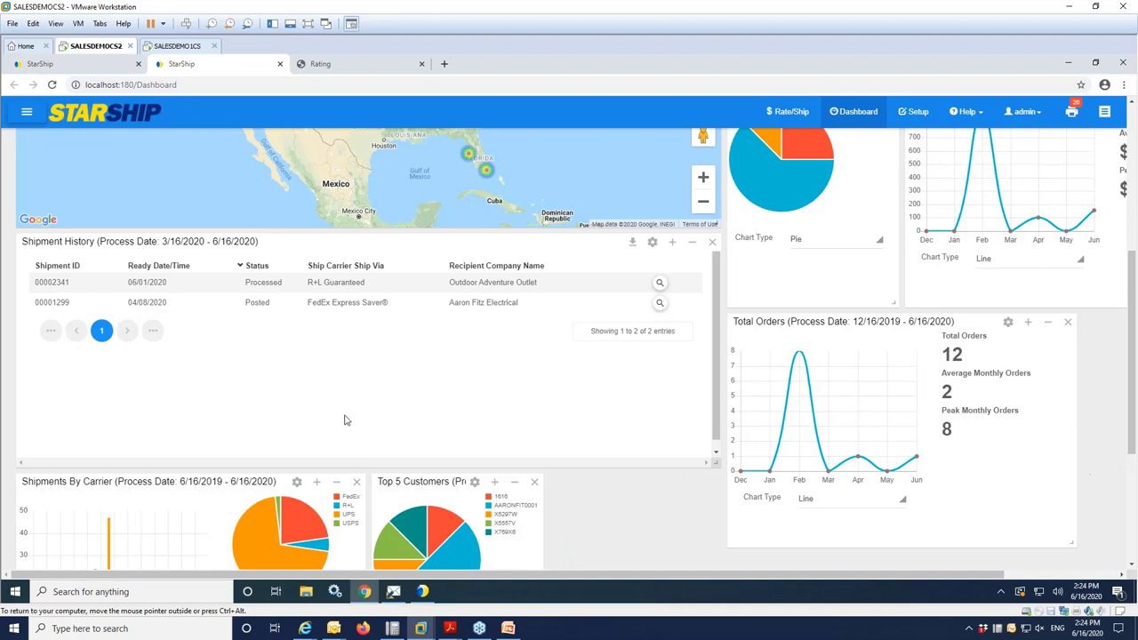
click(246, 260)
Review the Shipment History filter settings and filterable fields without adding a new filter
click(652, 246)
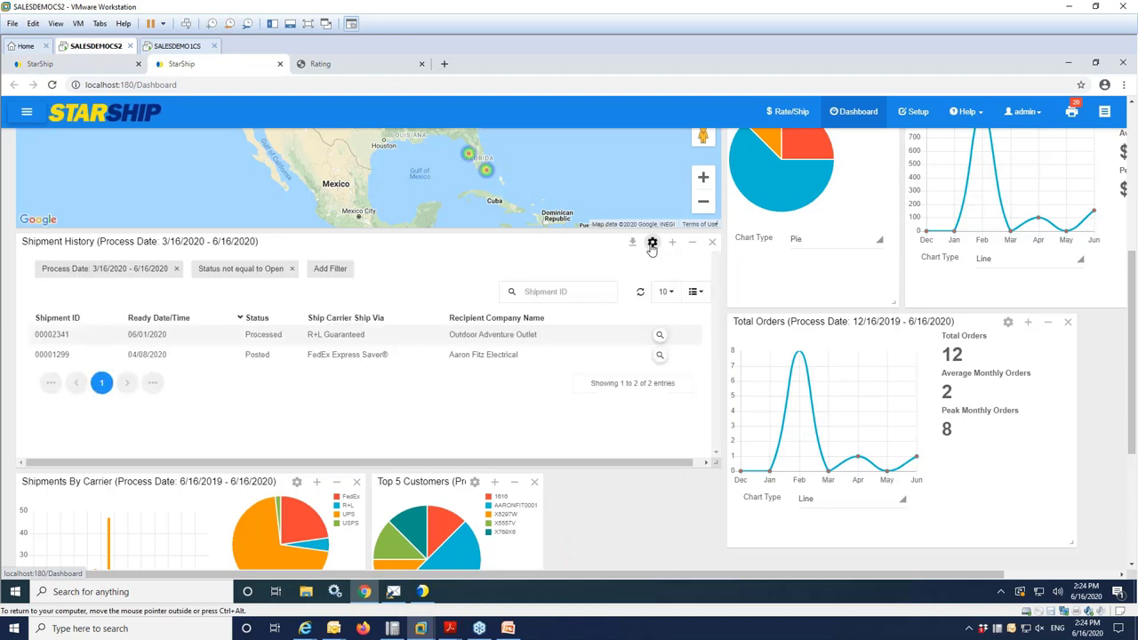
click(337, 275)
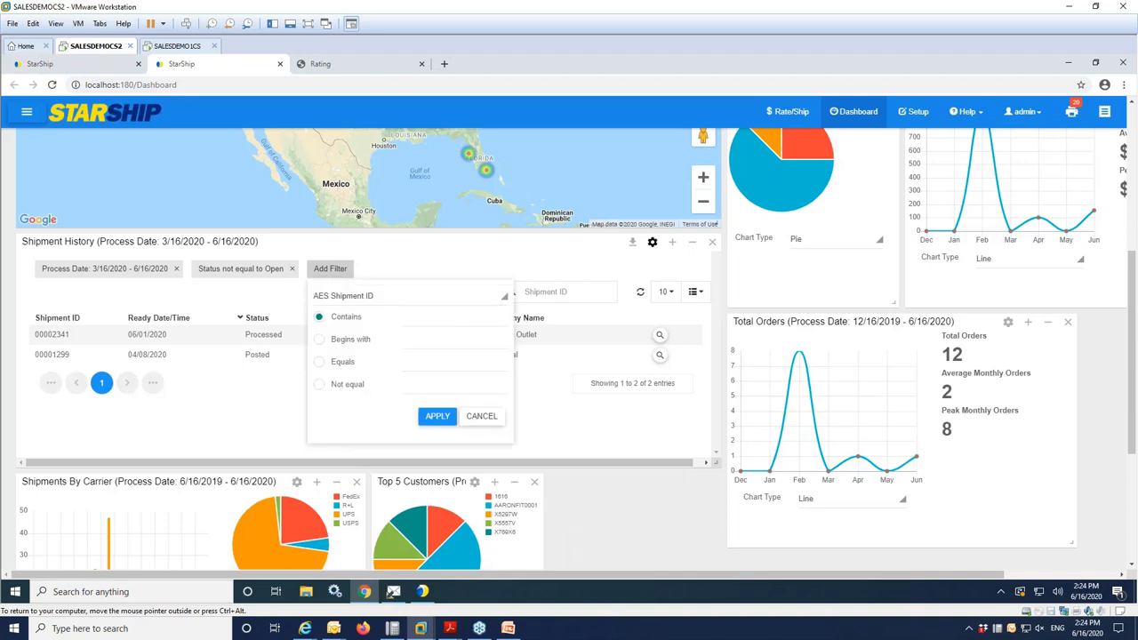
click(495, 303)
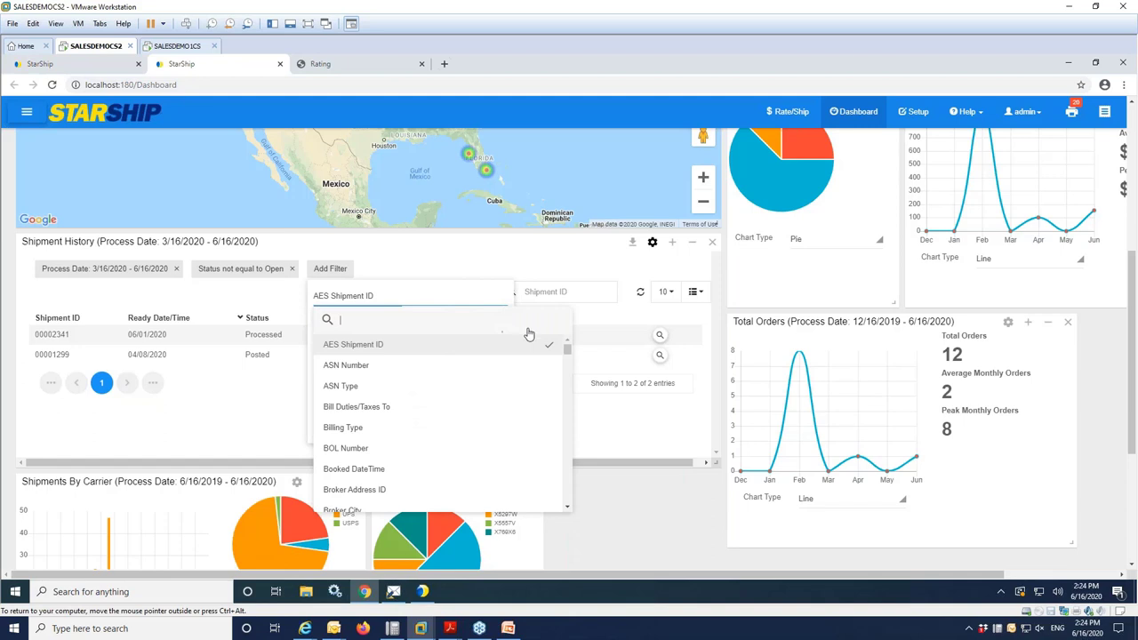
drag(566, 348, 562, 397)
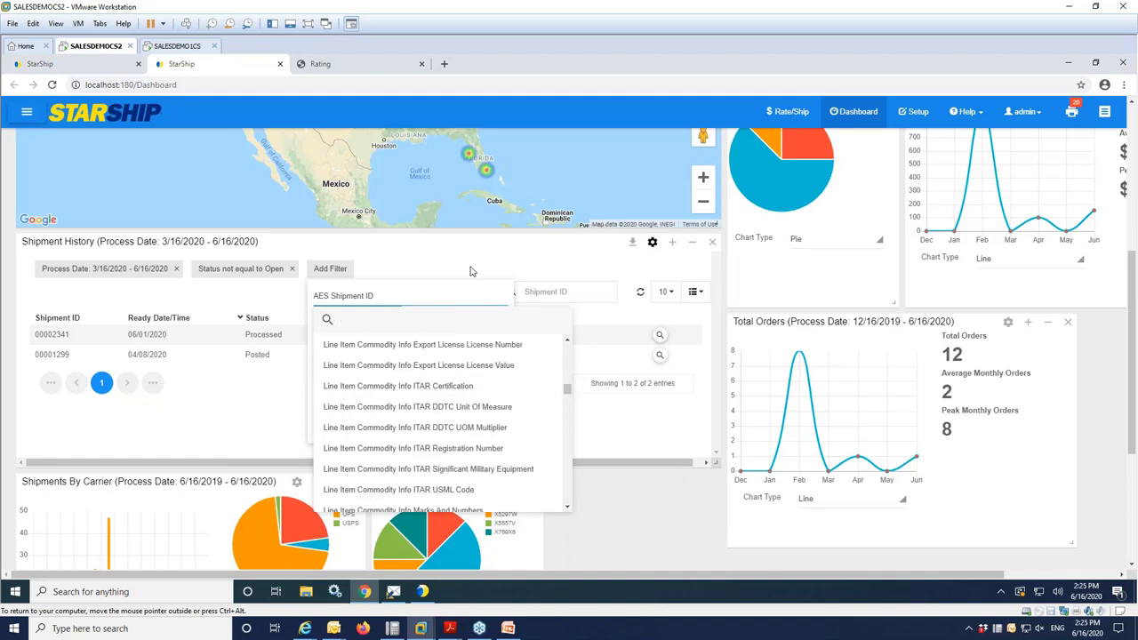
click(620, 355)
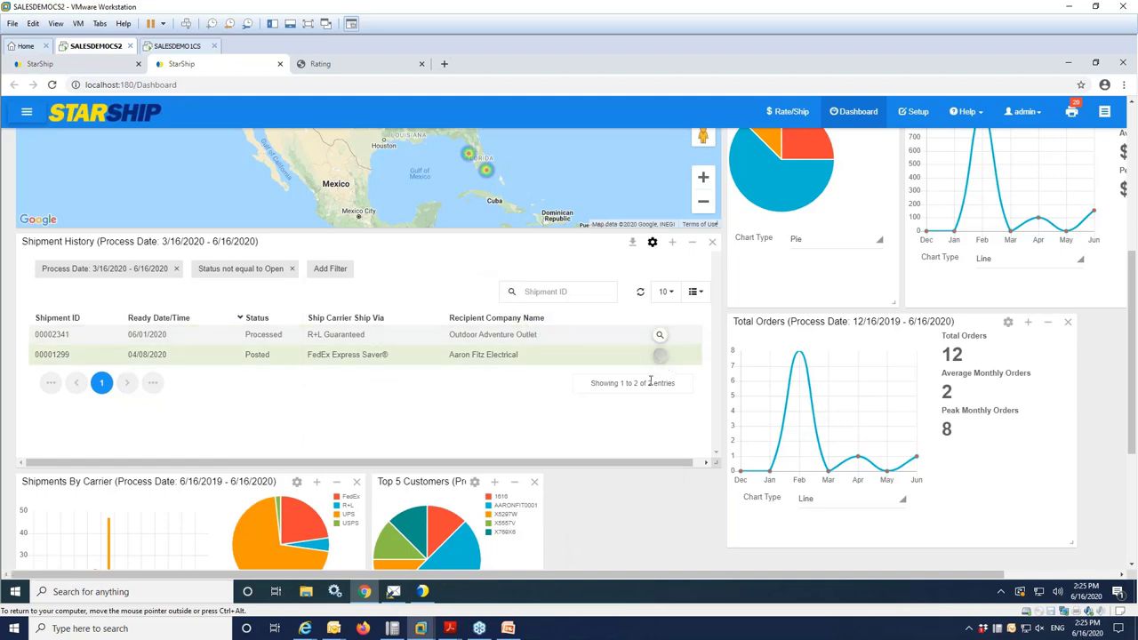
Open the posted FedEx Express Saver shipment's details and acknowledge its refreshed tracking status
click(660, 356)
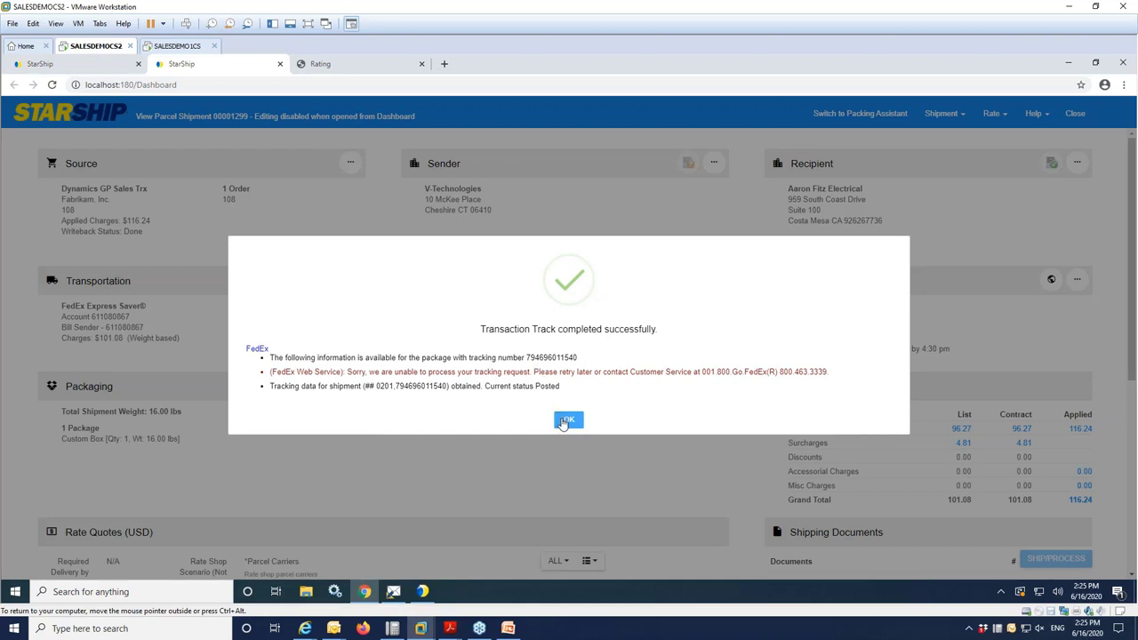
click(565, 420)
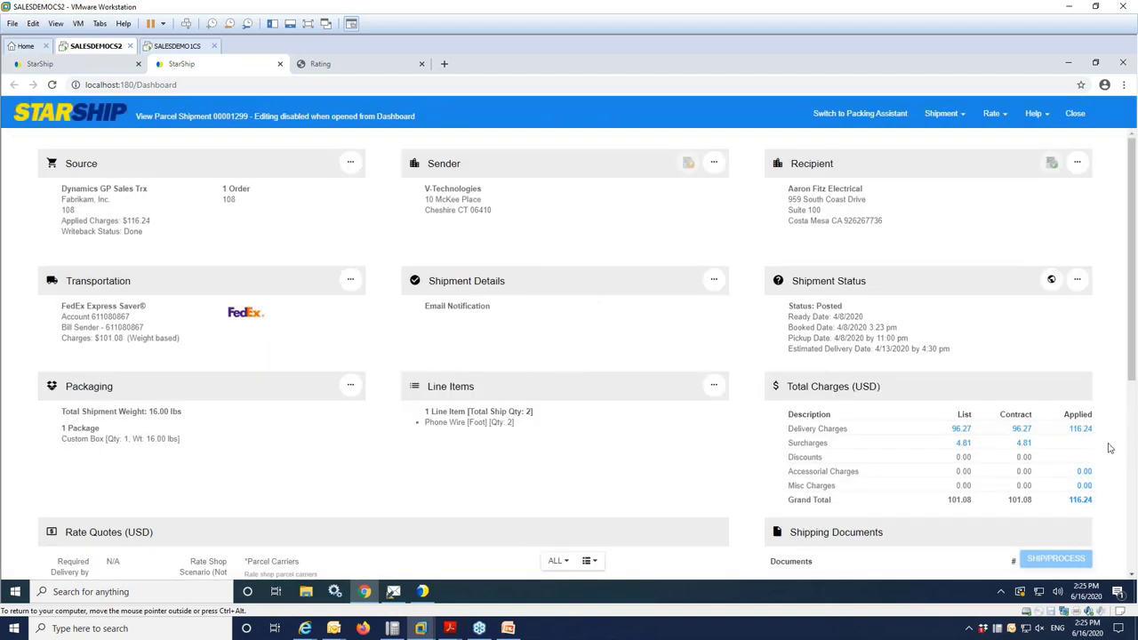
scroll(1110, 448, down, 2)
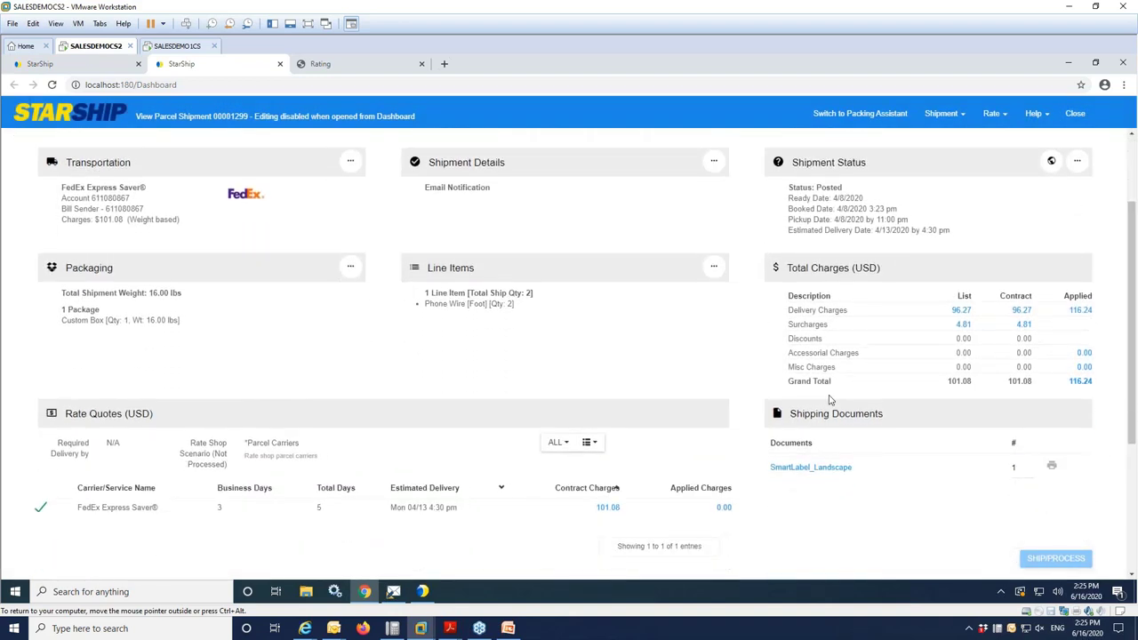
Inspect the 116.24 Grand Total breakdown, showing Rule #1's 15% increase on 101.08 freight
click(1080, 381)
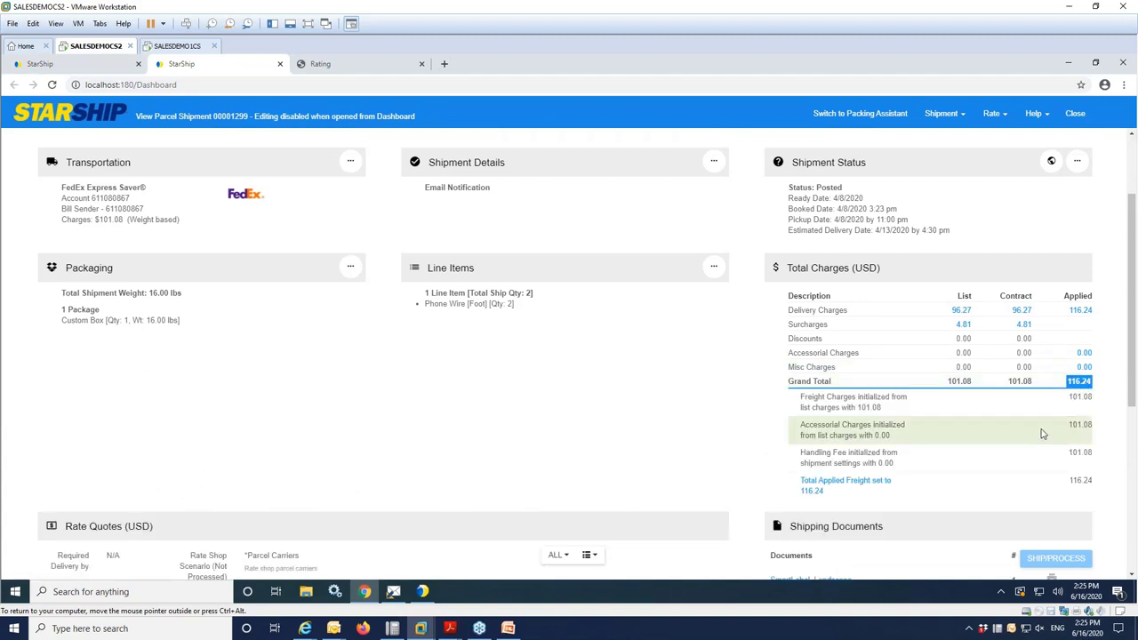
click(844, 485)
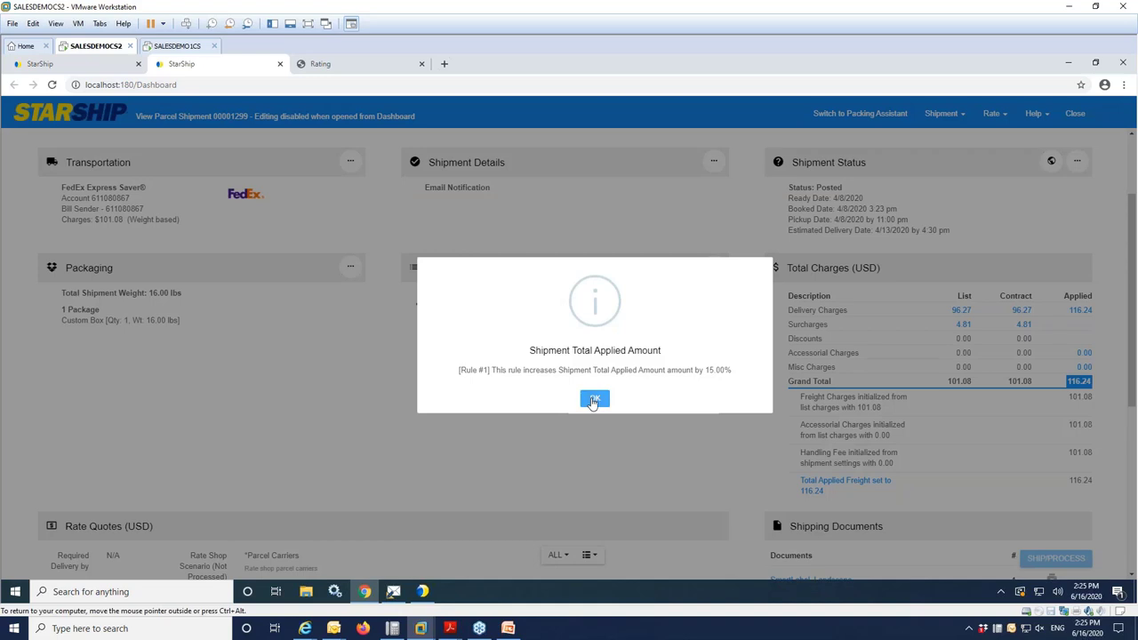
click(593, 400)
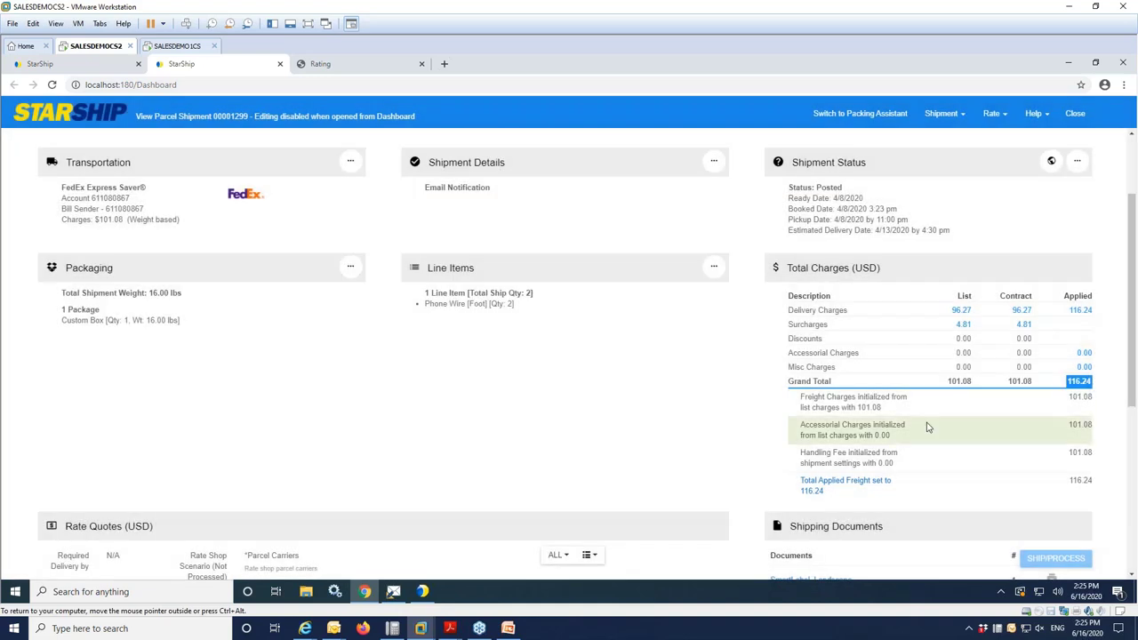
scroll(1107, 498, down, 2)
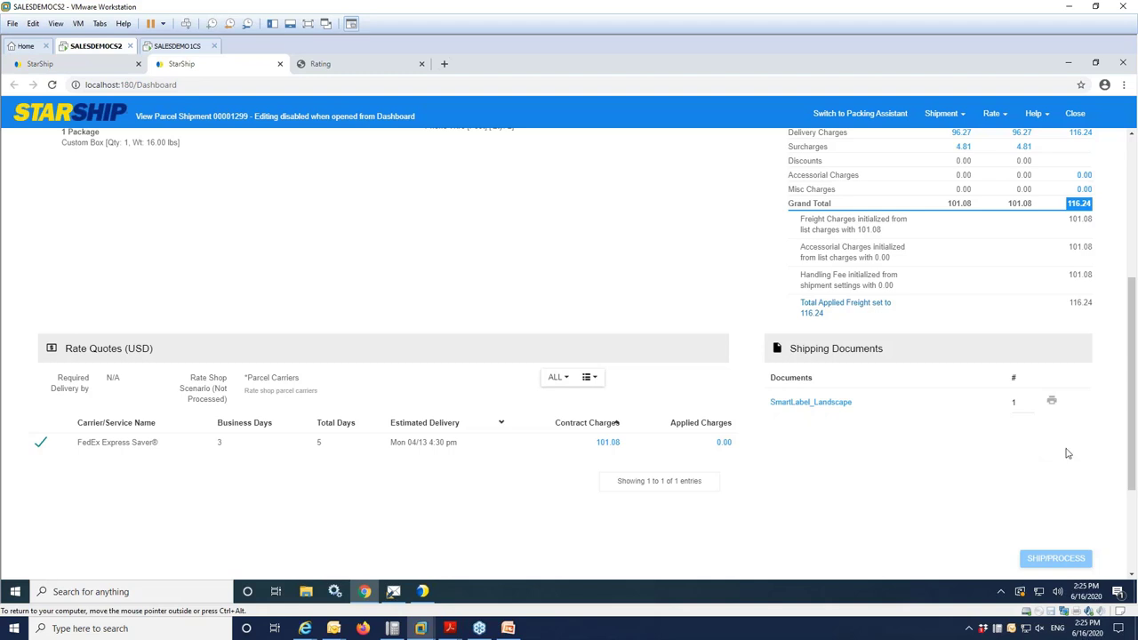
scroll(1119, 475, up, 4)
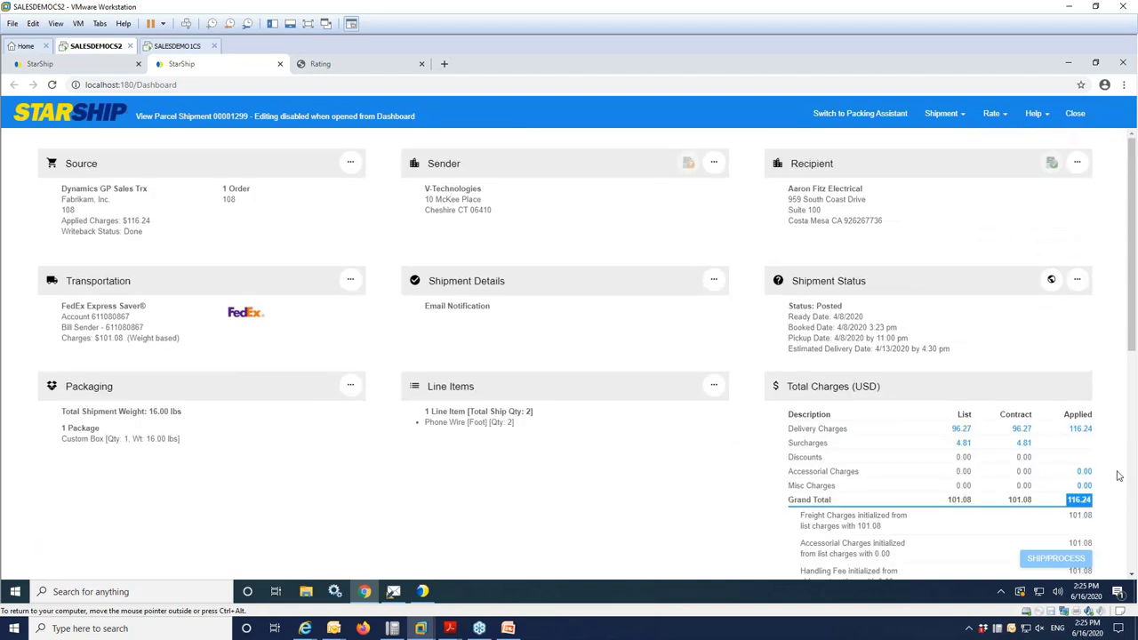